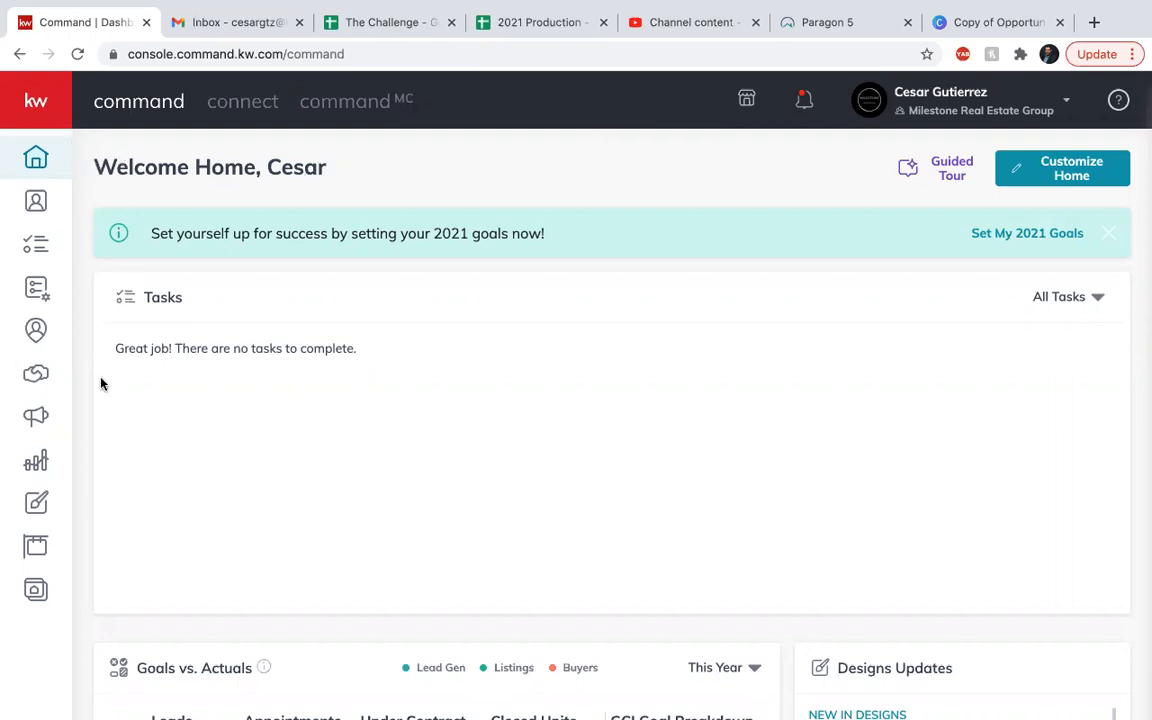
Open the Designs section to list saved templates such as 01_HomeWorth_IG and Just Listed Template.
left_click(44, 509)
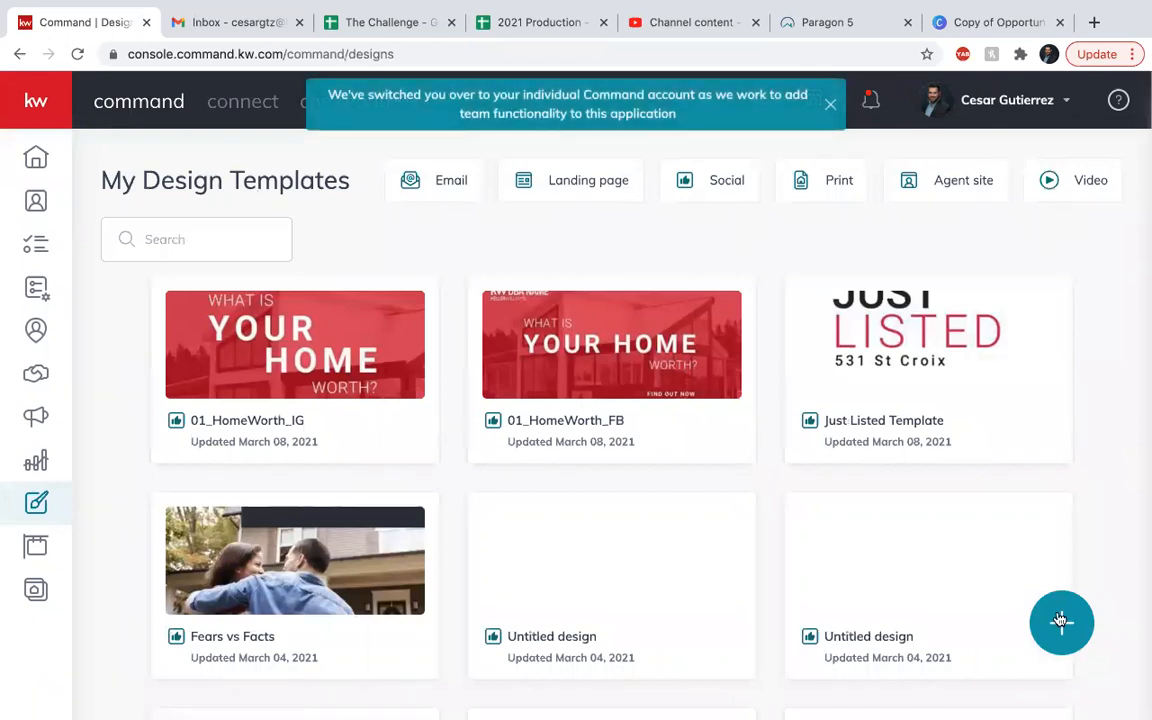
Create a new Print design to reach the Buyer Presentation template catalogue.
left_click(1061, 621)
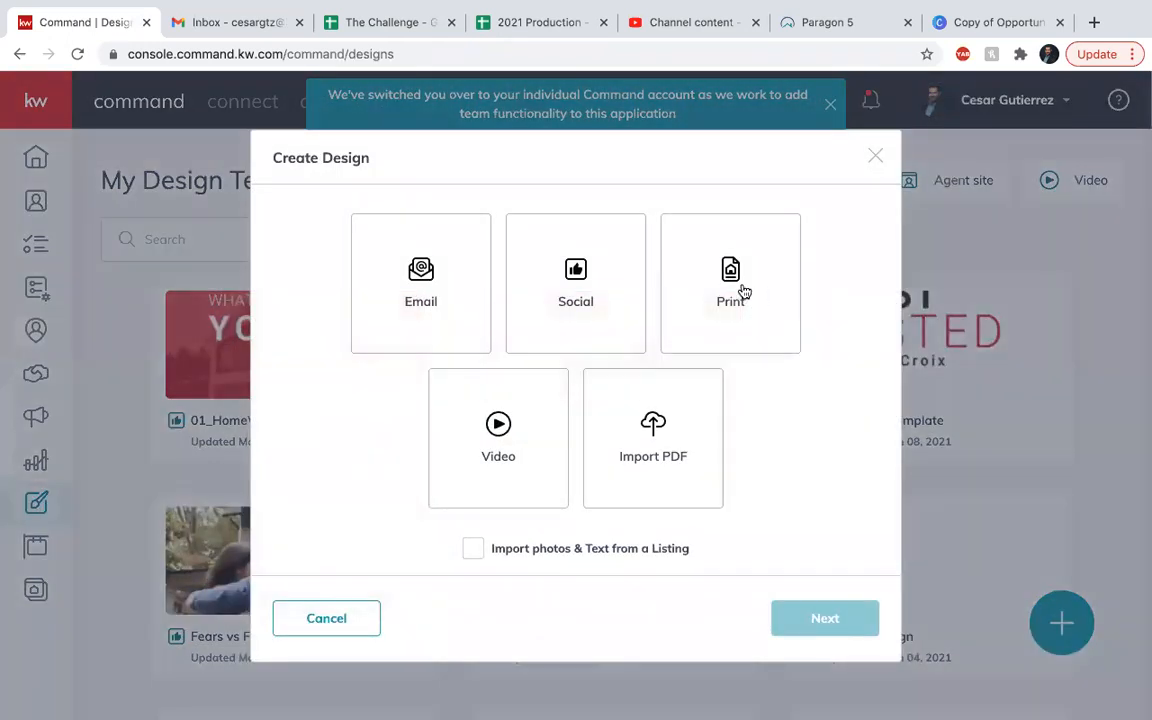
left_click(744, 291)
left_click(818, 620)
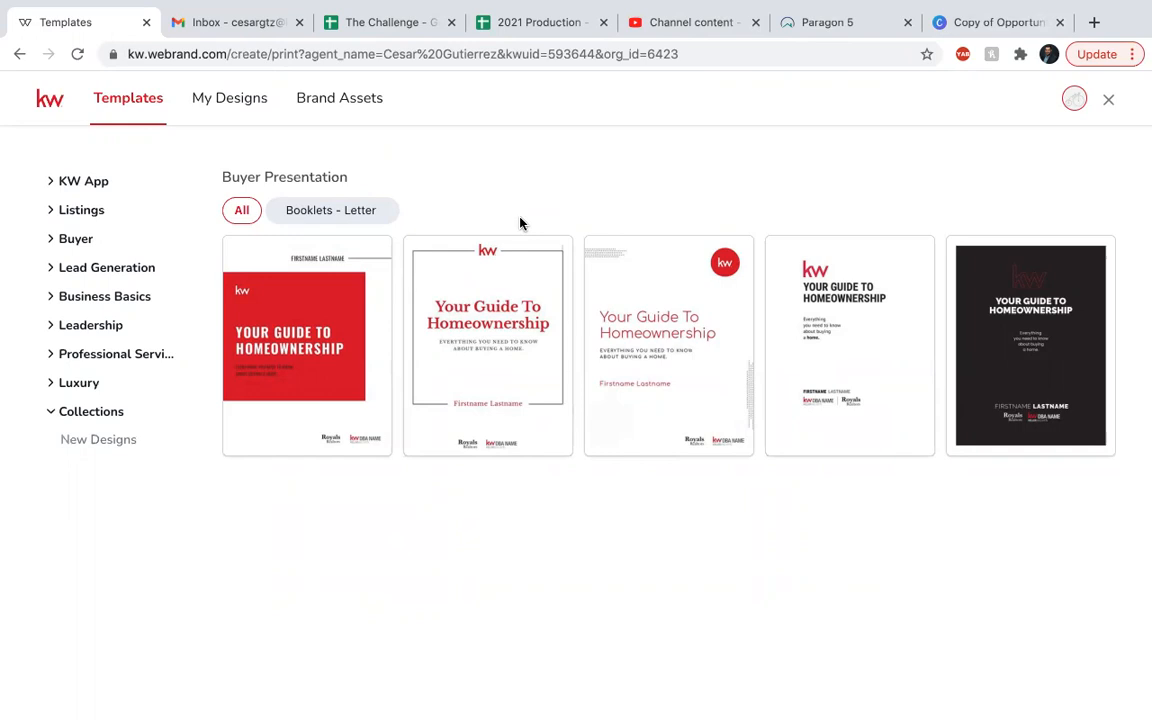
Start a design from the Classic-02 Your Guide To Homeownership booklet under Buyer > Buyer Presentation.
left_click(75, 240)
left_click(100, 315)
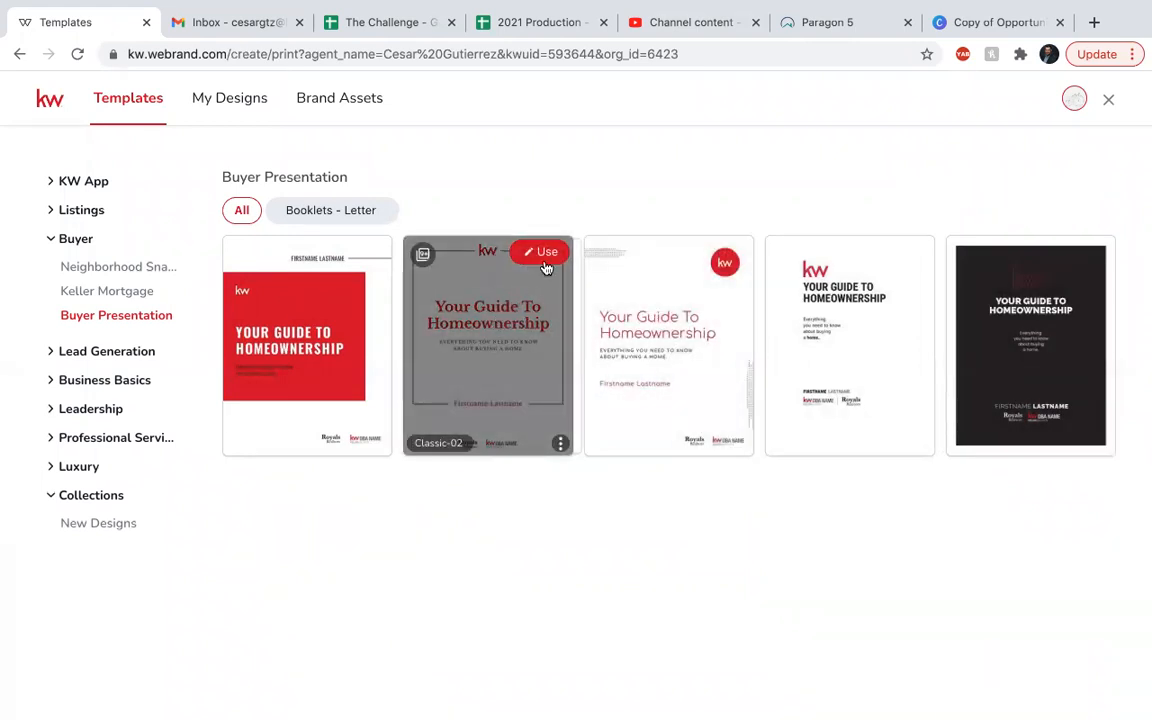
left_click(543, 254)
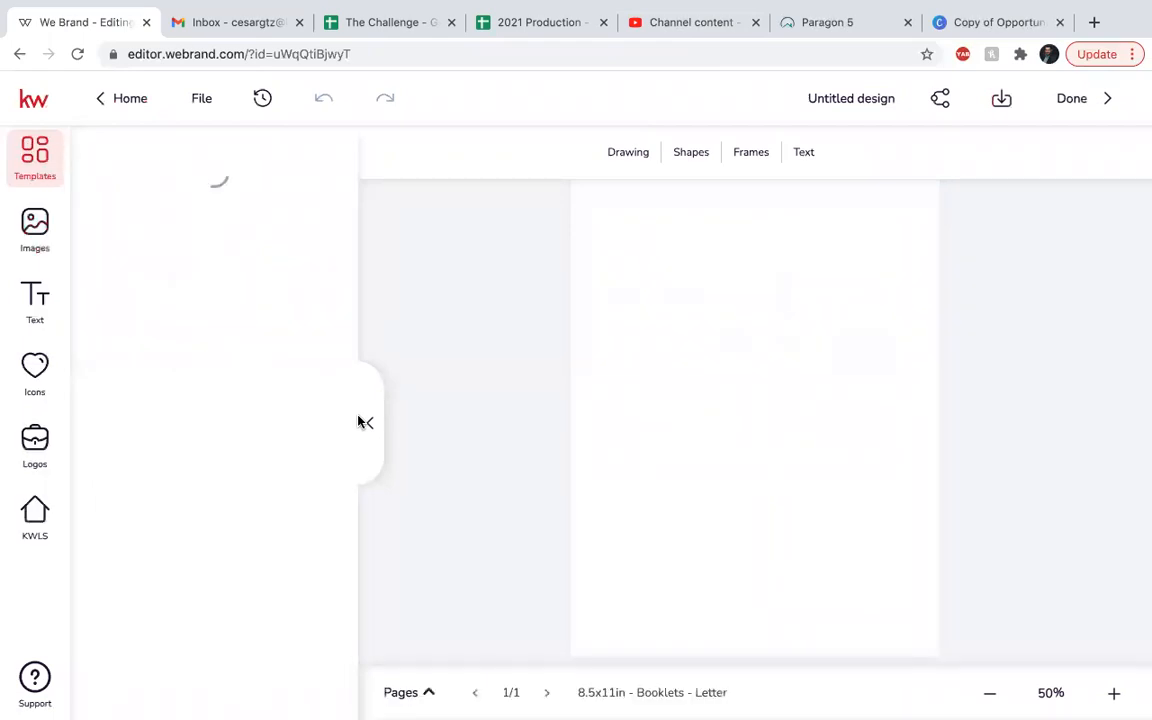
Load the Homeownership cover onto the page and add it as a new booklet page.
mouse_move(260, 404)
scroll(247, 548, "down", 10)
scroll(247, 548, "down", 15)
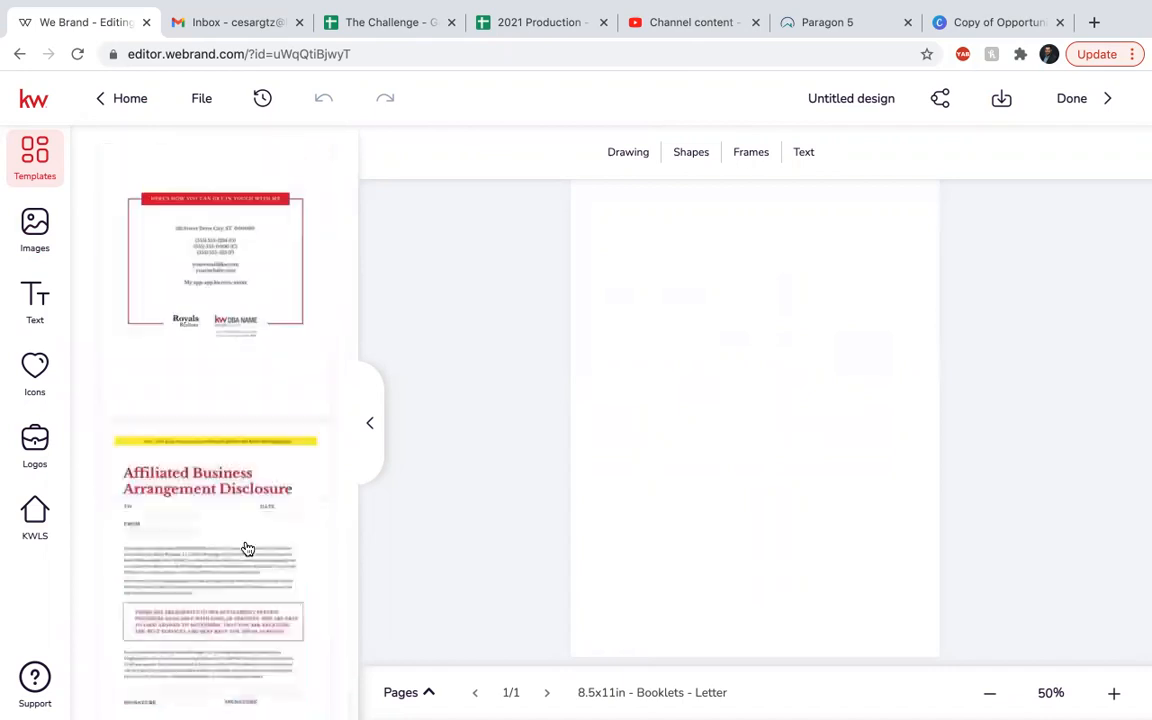
scroll(247, 548, "up", 15)
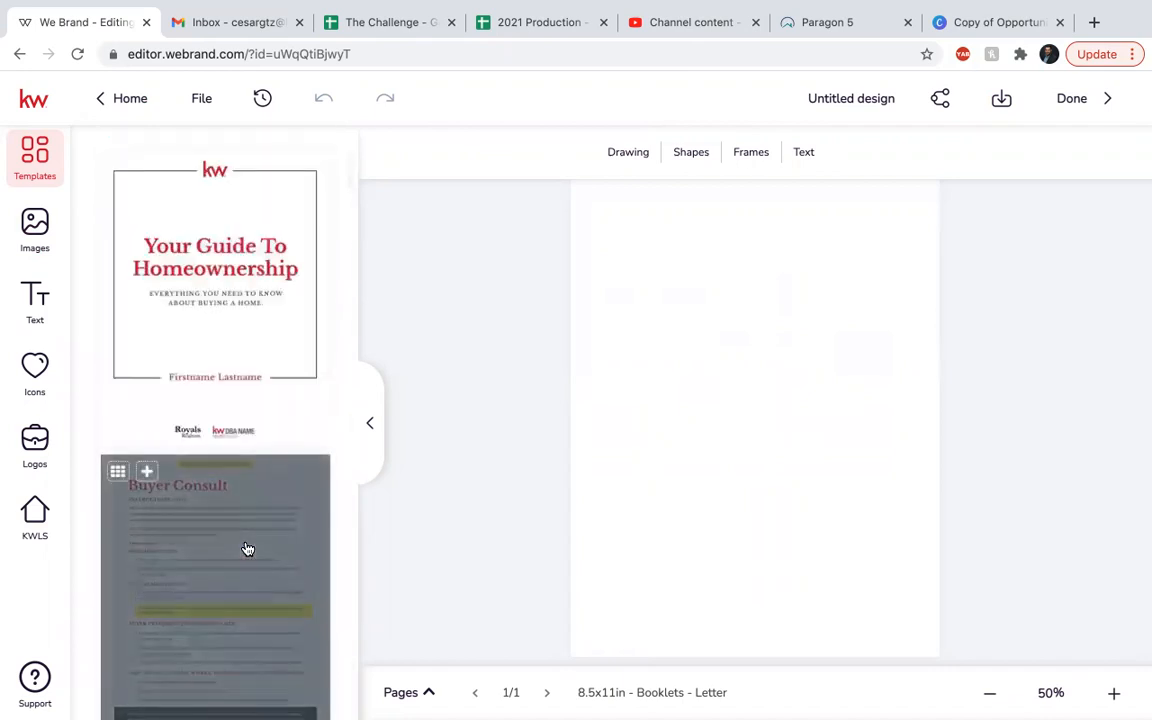
left_click(253, 336)
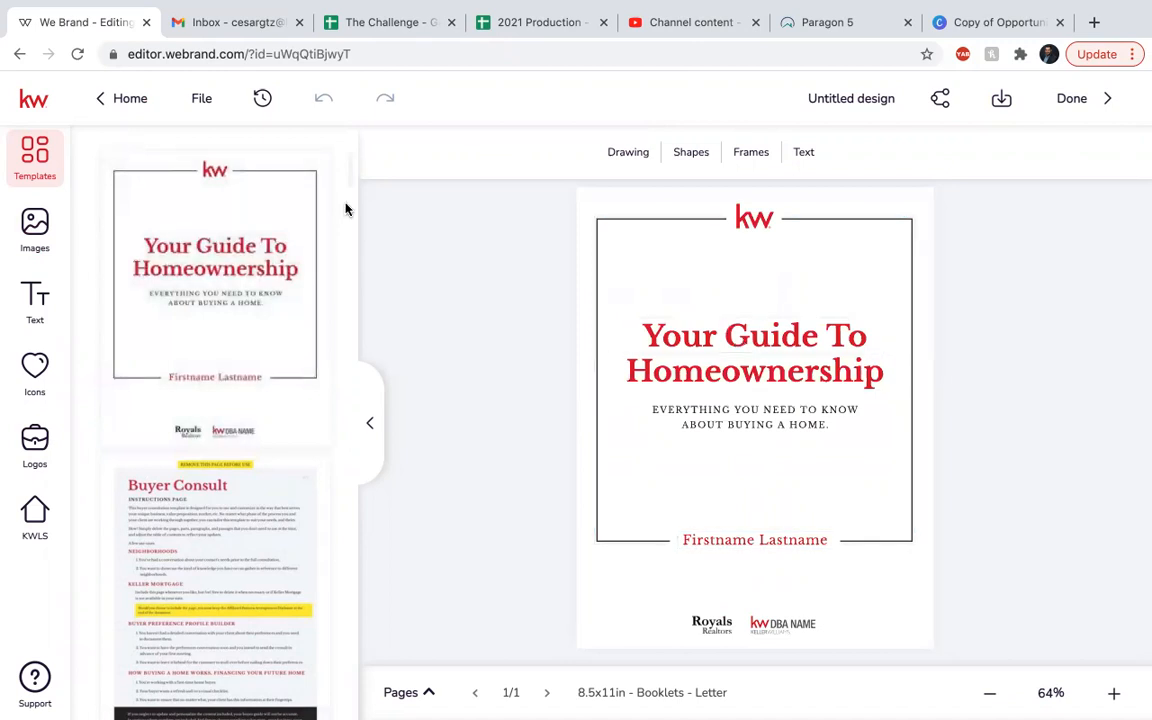
mouse_move(149, 198)
left_click(147, 170)
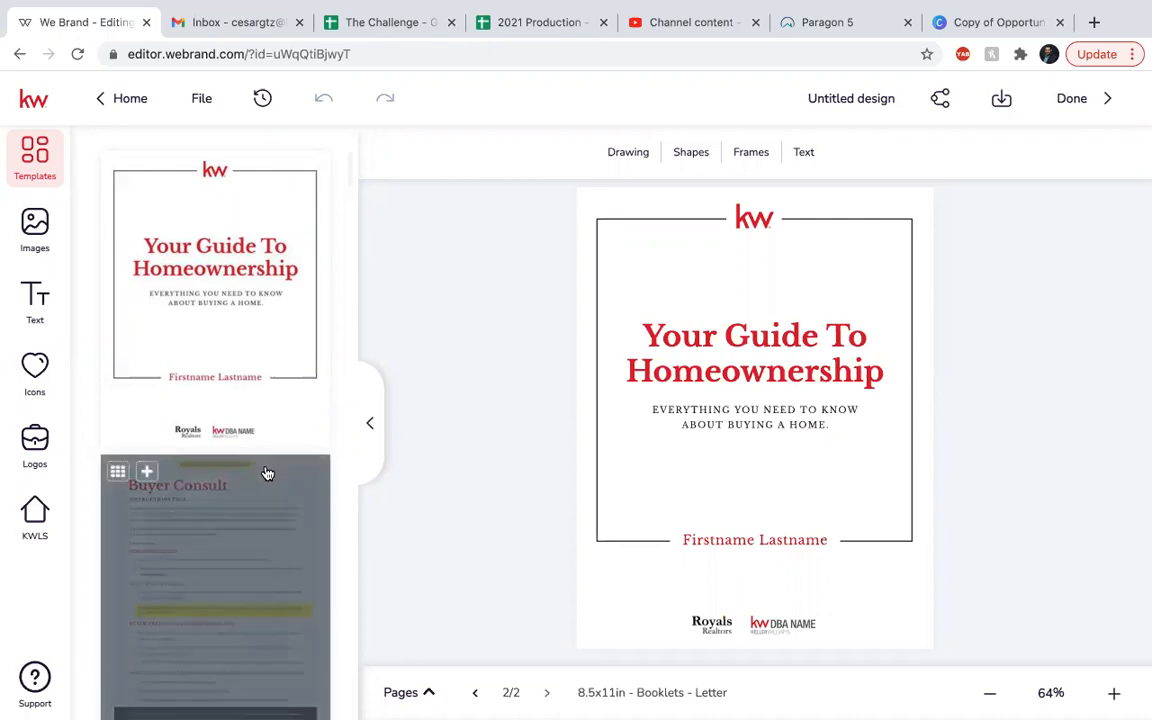
Delete duplicate page 2 from the Pages panel, then load the Buyer Consult layout.
left_click(430, 697)
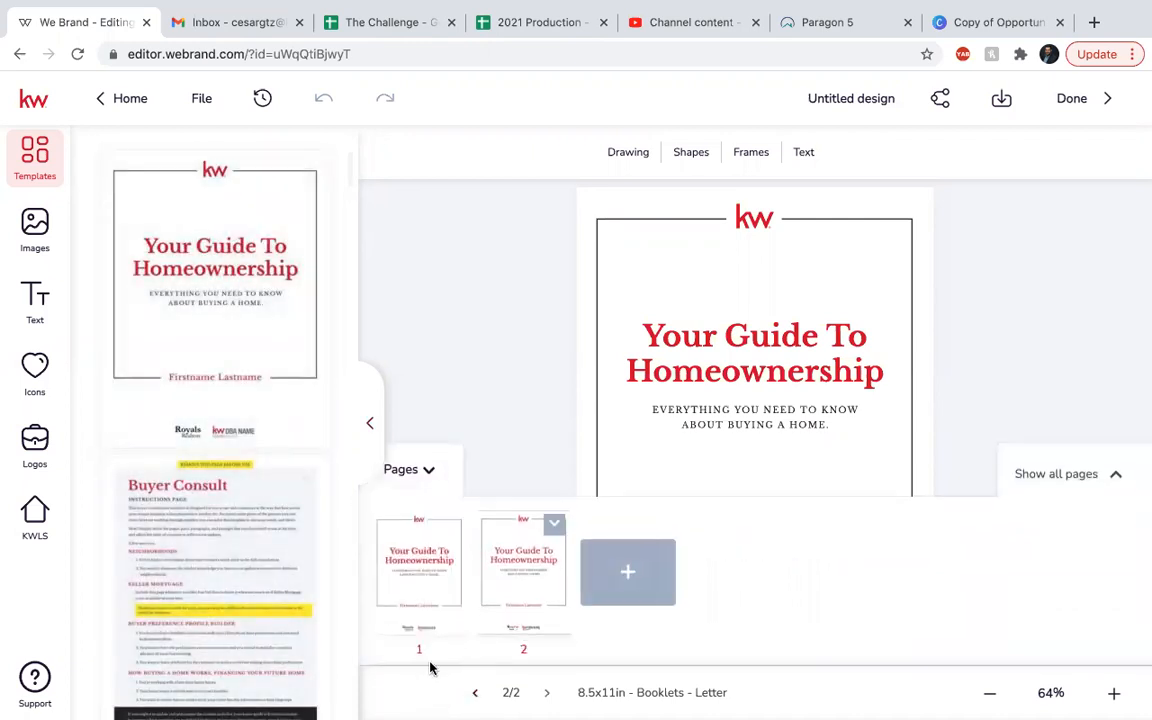
mouse_move(558, 584)
left_click(555, 525)
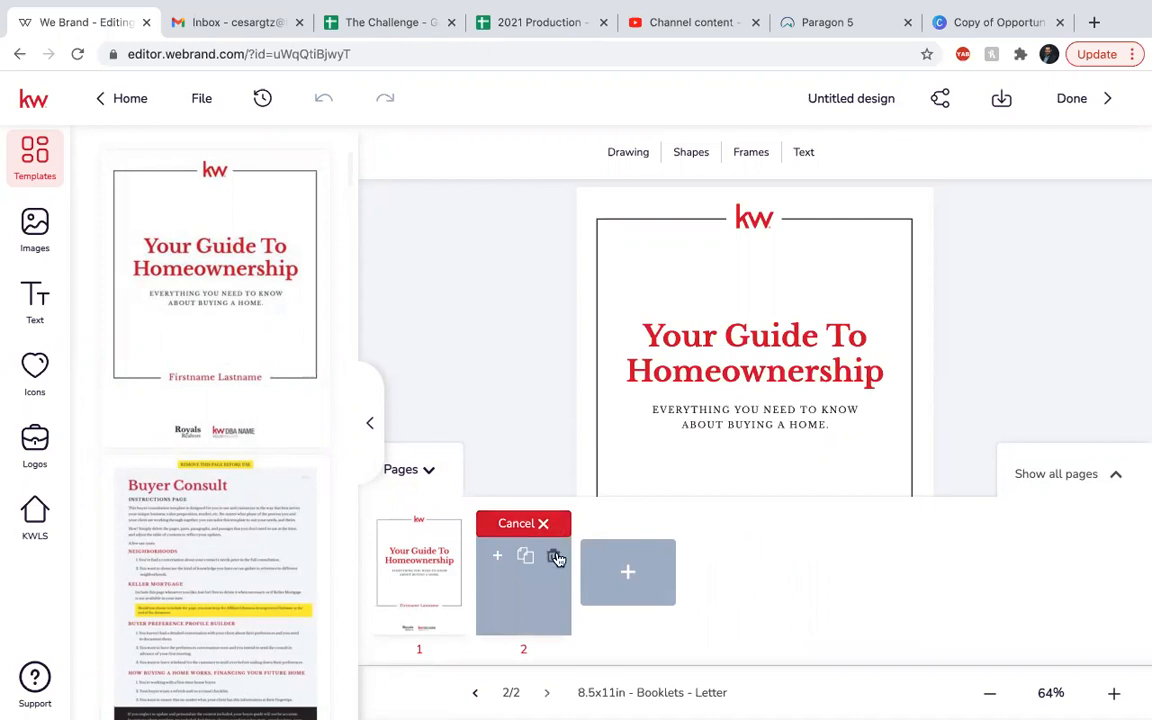
left_click(553, 555)
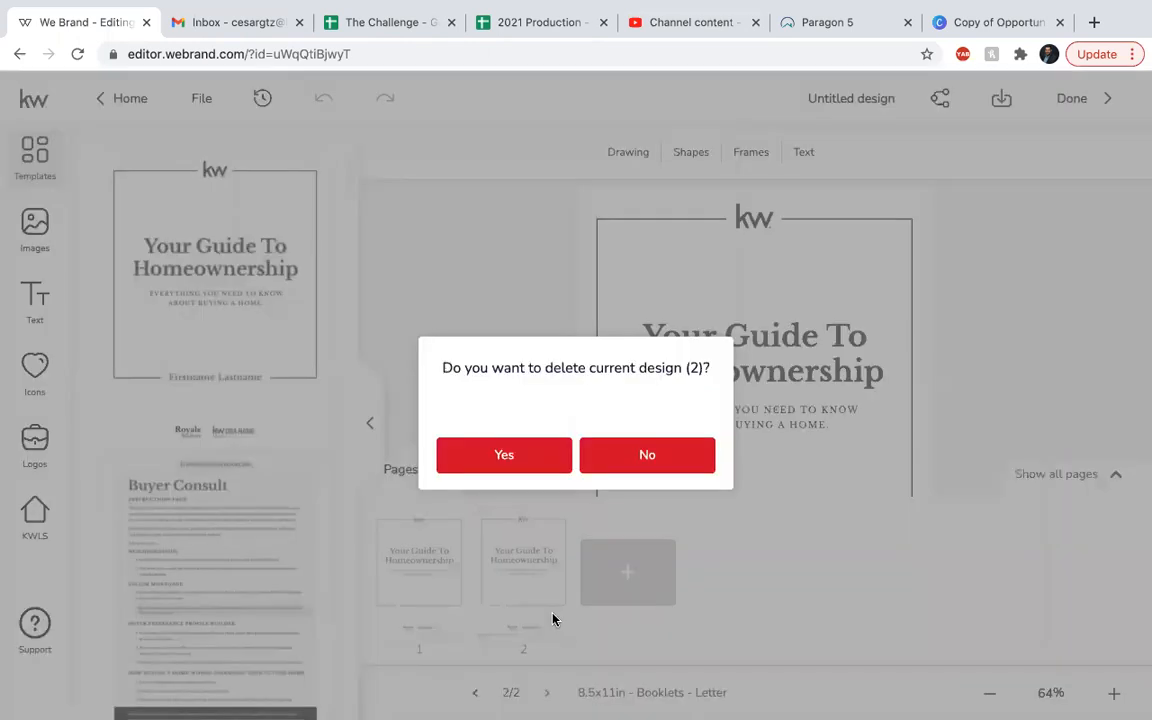
left_click(537, 463)
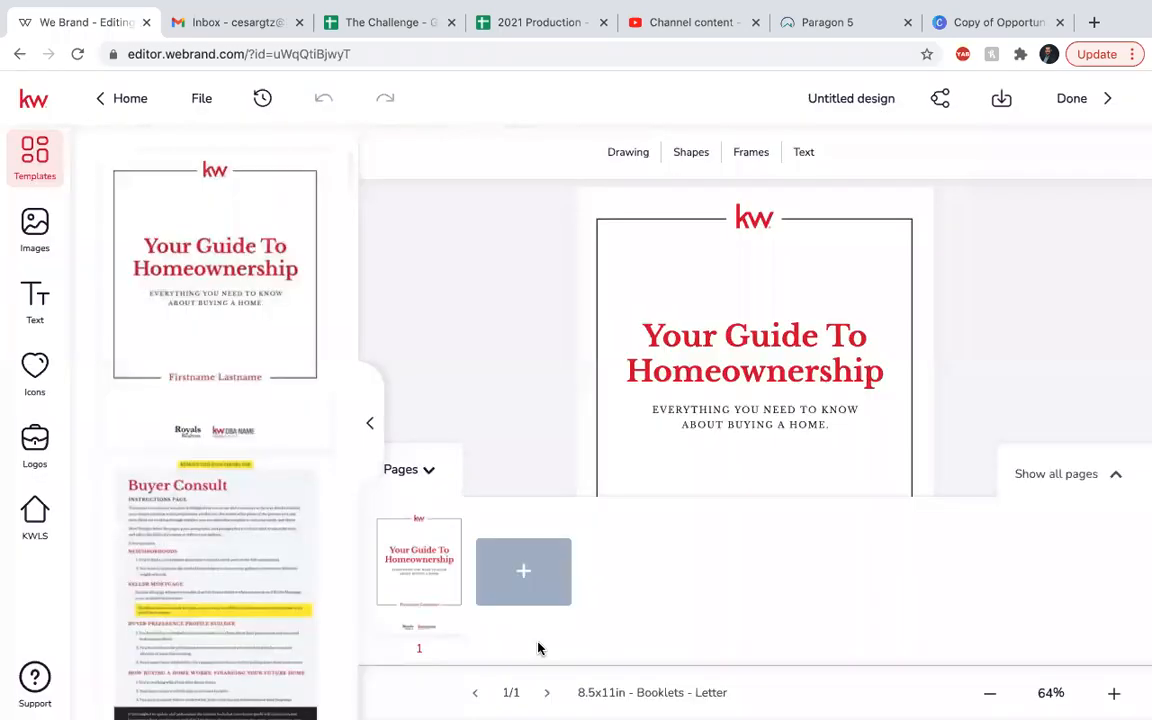
left_click(407, 469)
left_click(249, 577)
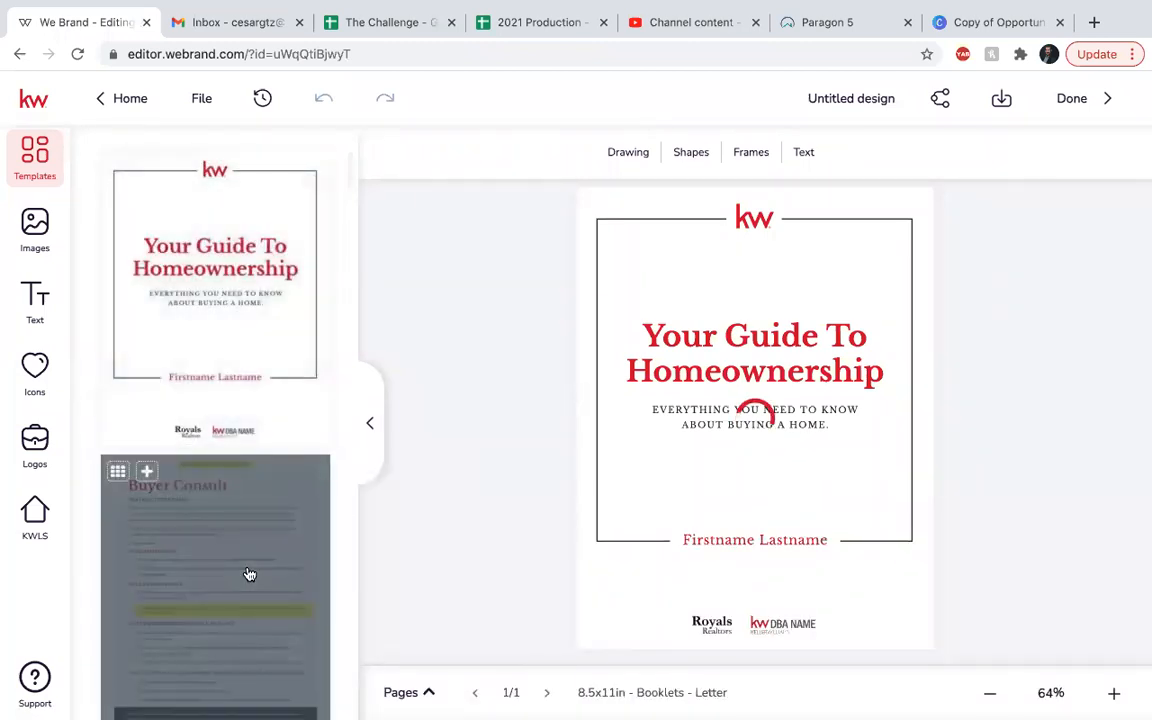
Load the Table of Contents layout onto the current page.
scroll(249, 574, "down", 1)
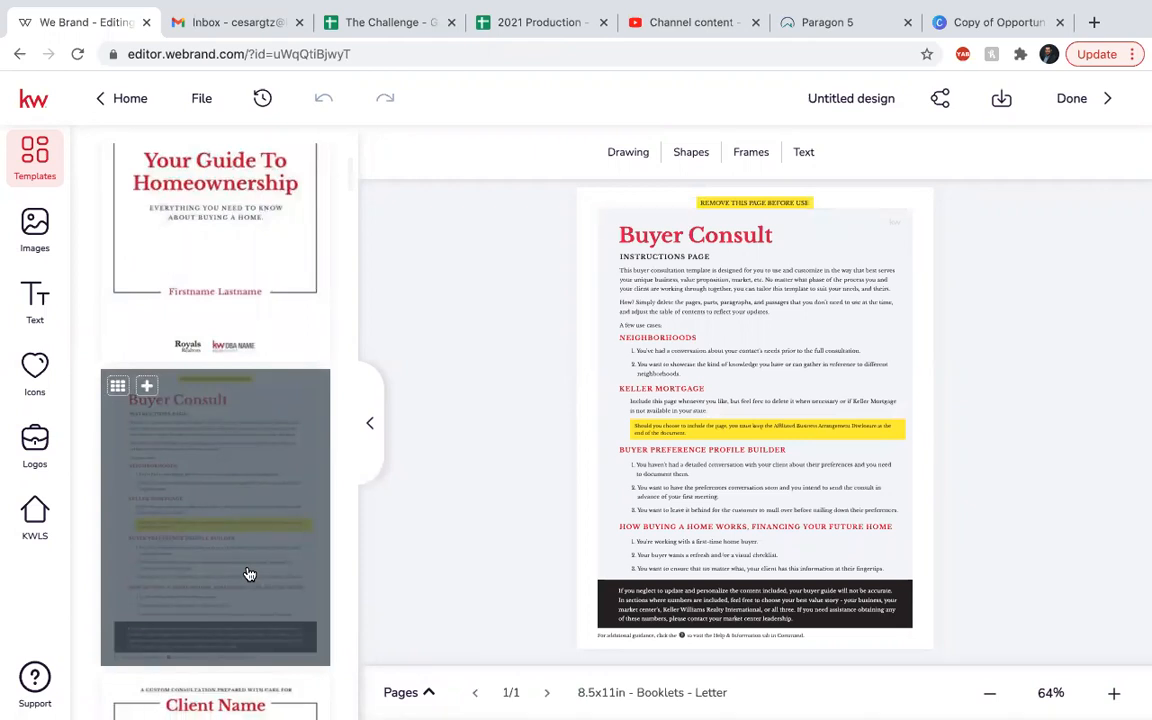
scroll(249, 574, "down", 1)
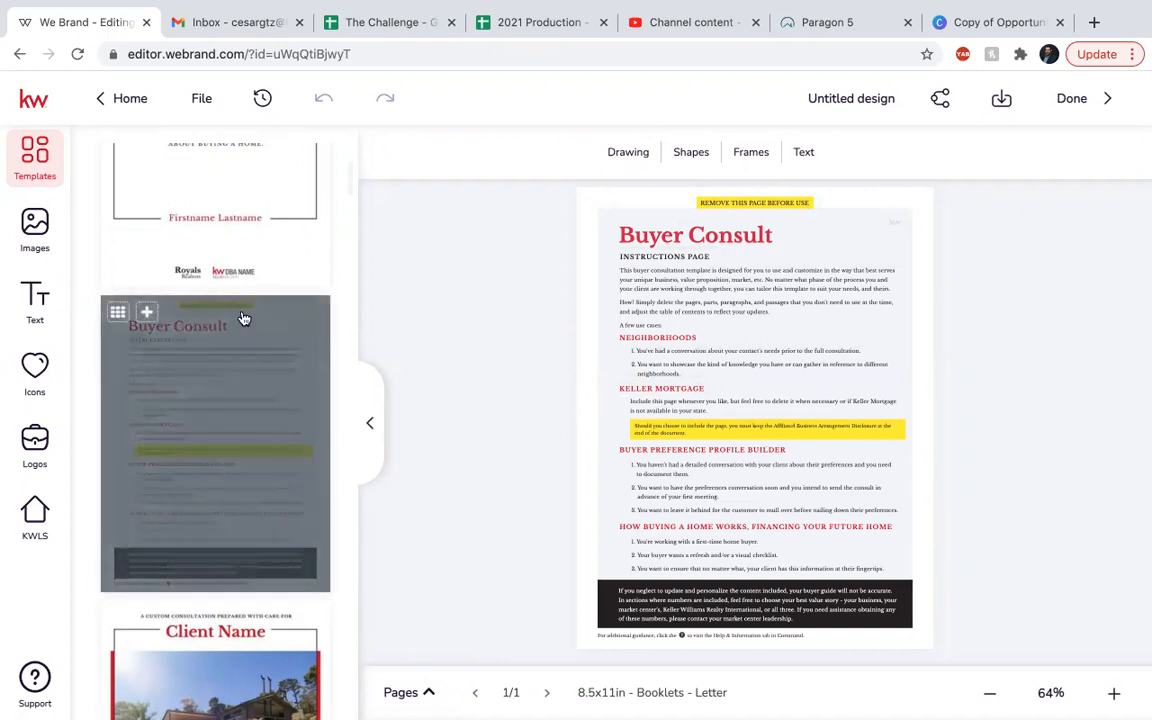
scroll(244, 320, "down", 4)
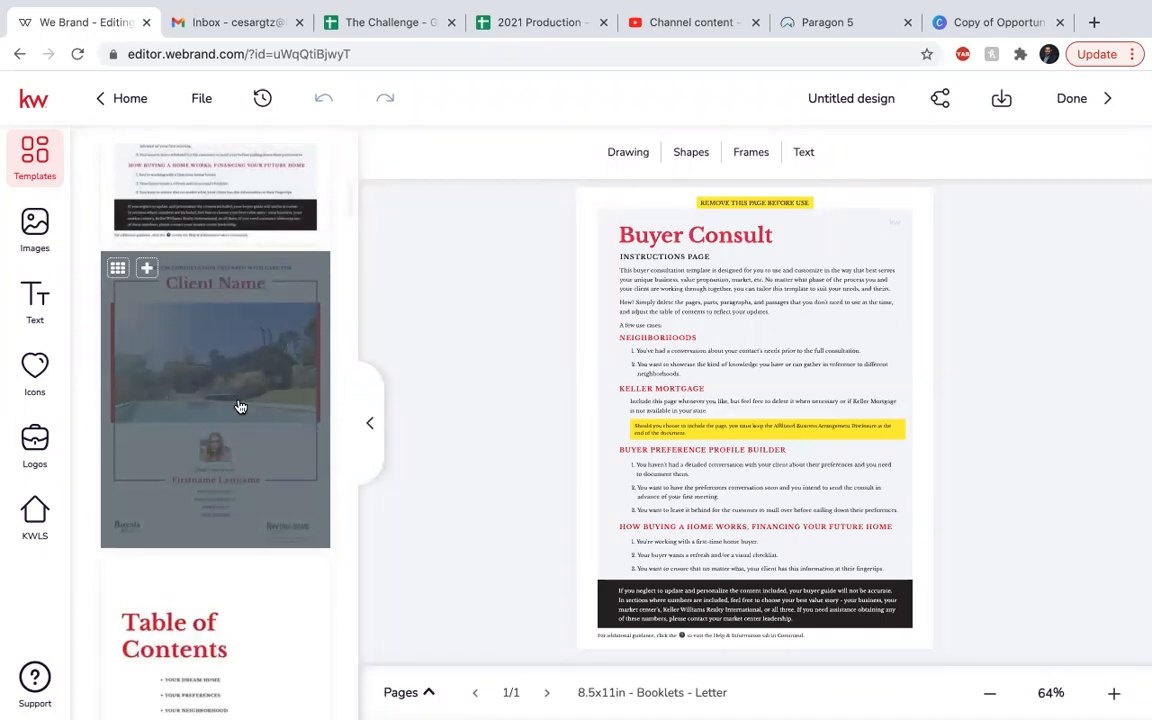
scroll(240, 406, "up", 3)
scroll(224, 247, "down", 2)
scroll(255, 612, "down", 3)
left_click(199, 484)
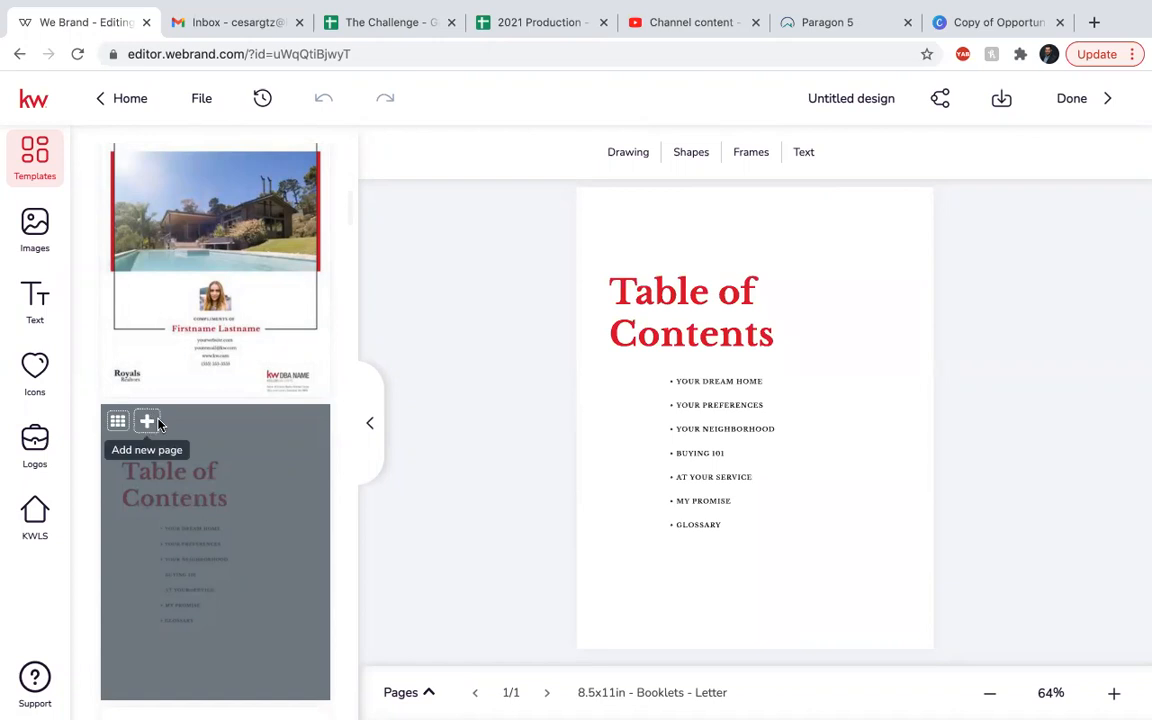
Add a second booklet page with the A Sound Decision layout.
left_click(154, 422)
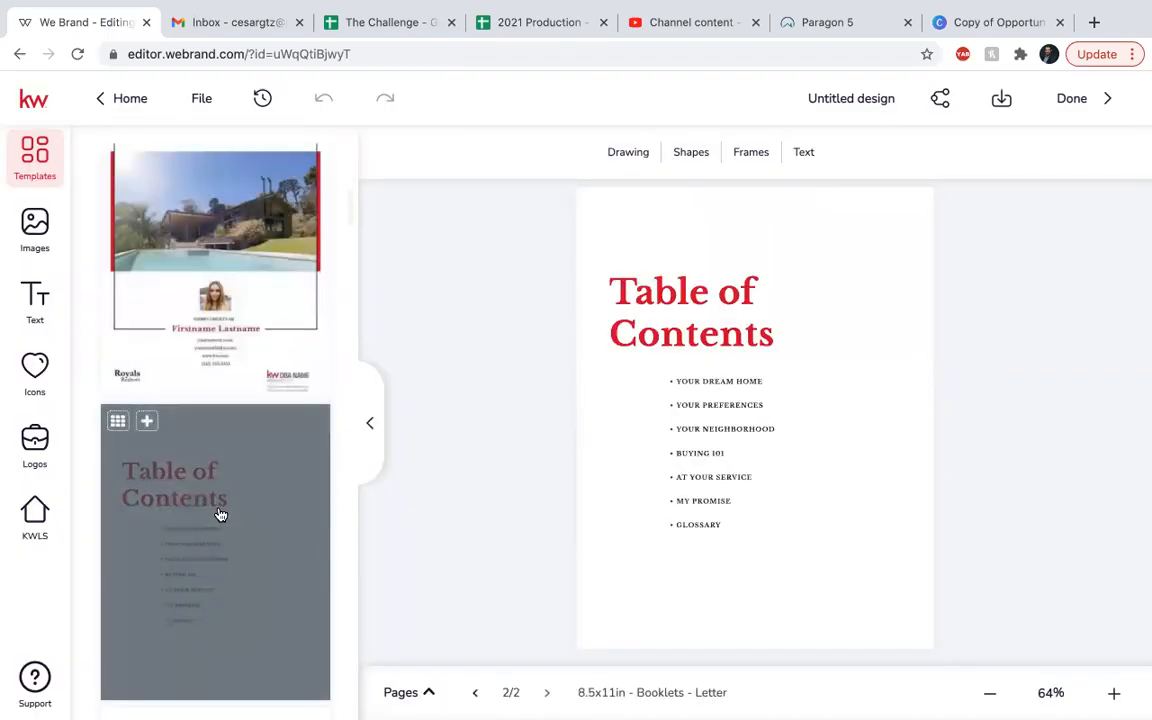
scroll(218, 513, "down", 3)
scroll(220, 515, "down", 1)
left_click(229, 455)
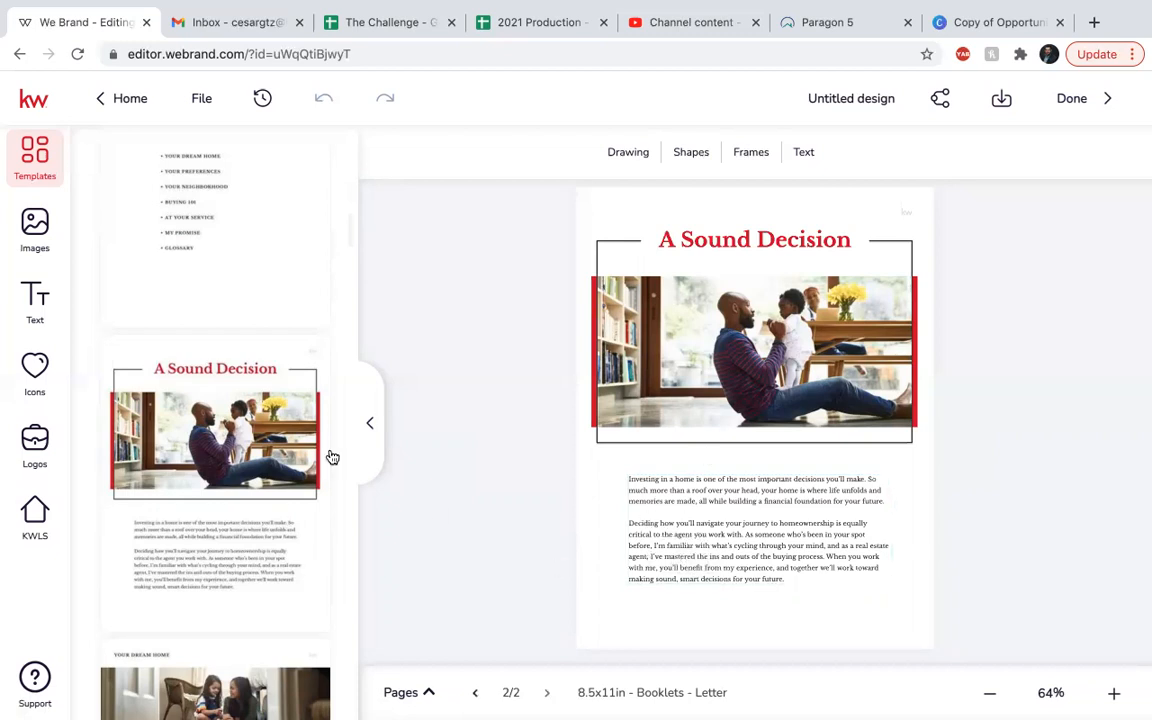
Add a third page with the Your Needs Come First layout.
mouse_move(260, 535)
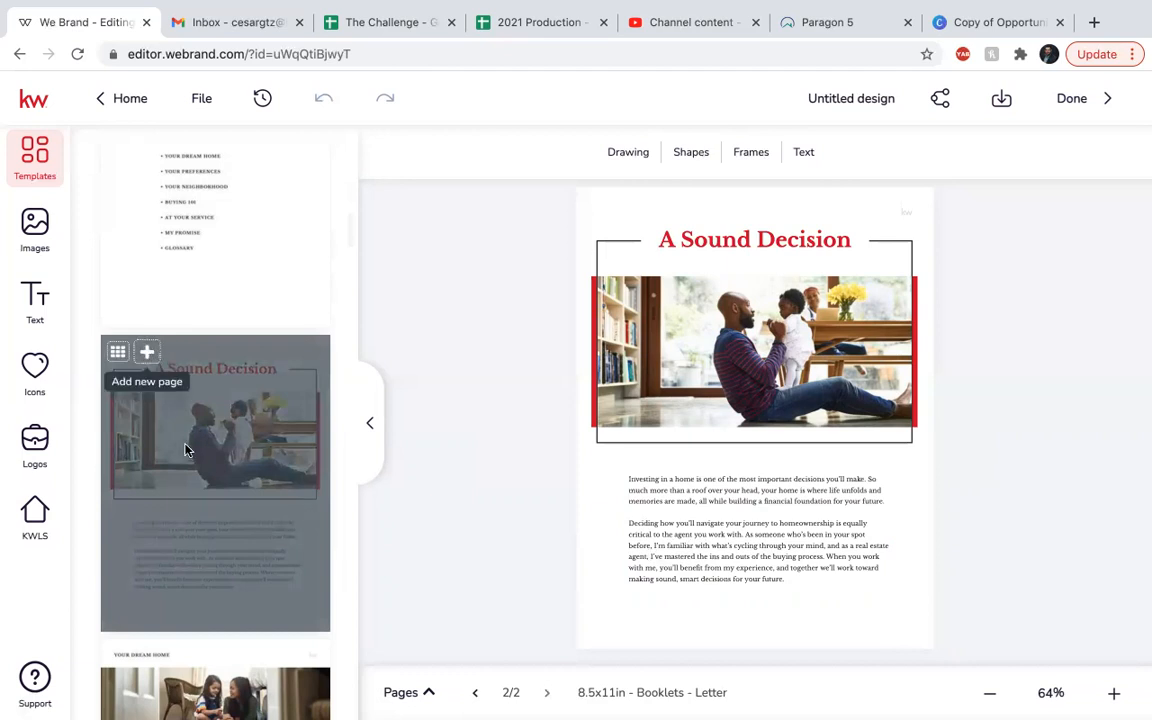
left_click(146, 351)
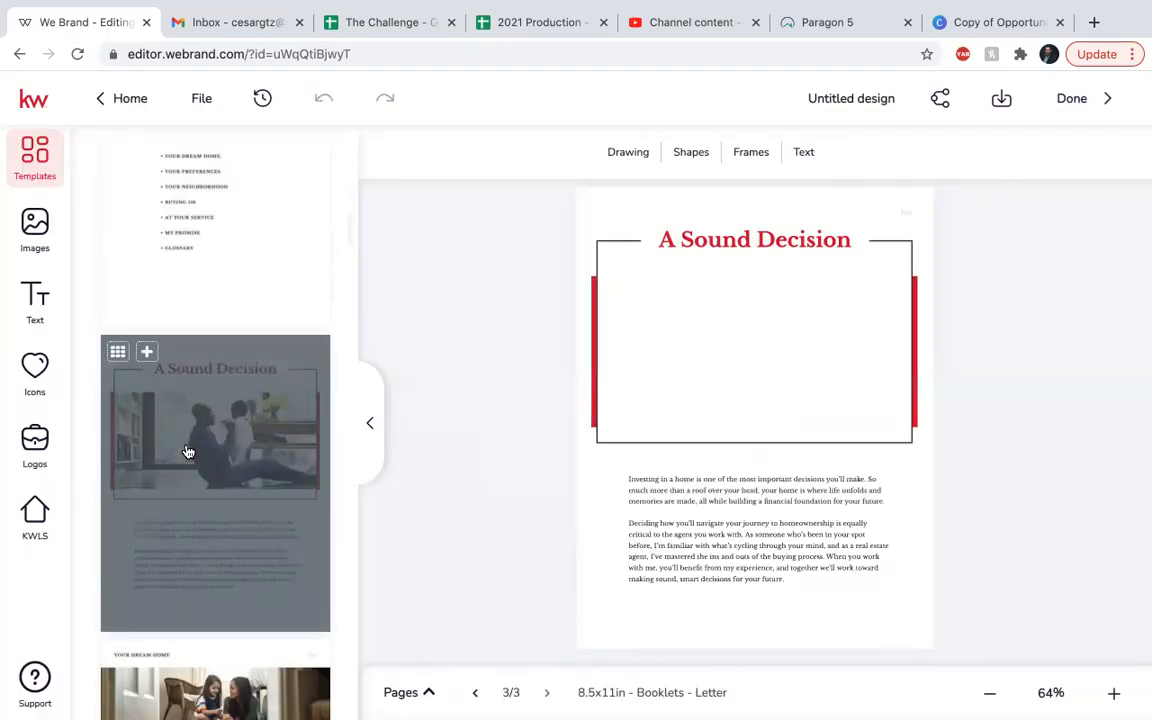
left_click(237, 501)
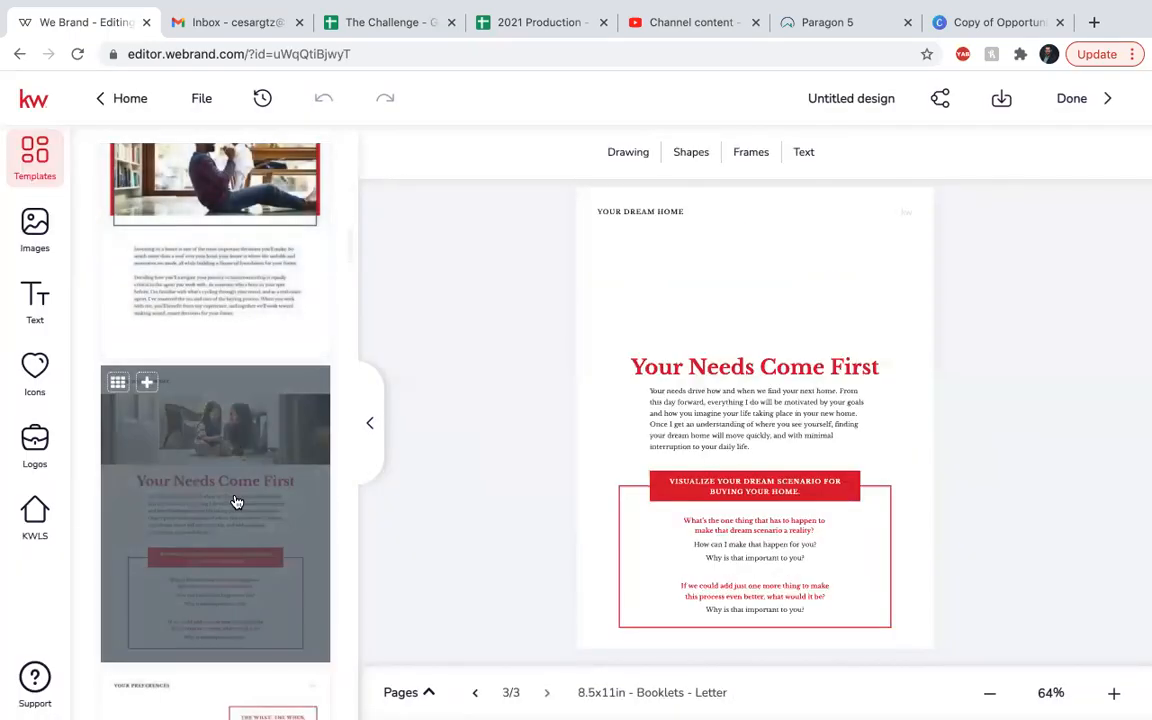
Add a fourth page with the Build Your Preference Profile layout.
left_click(146, 382)
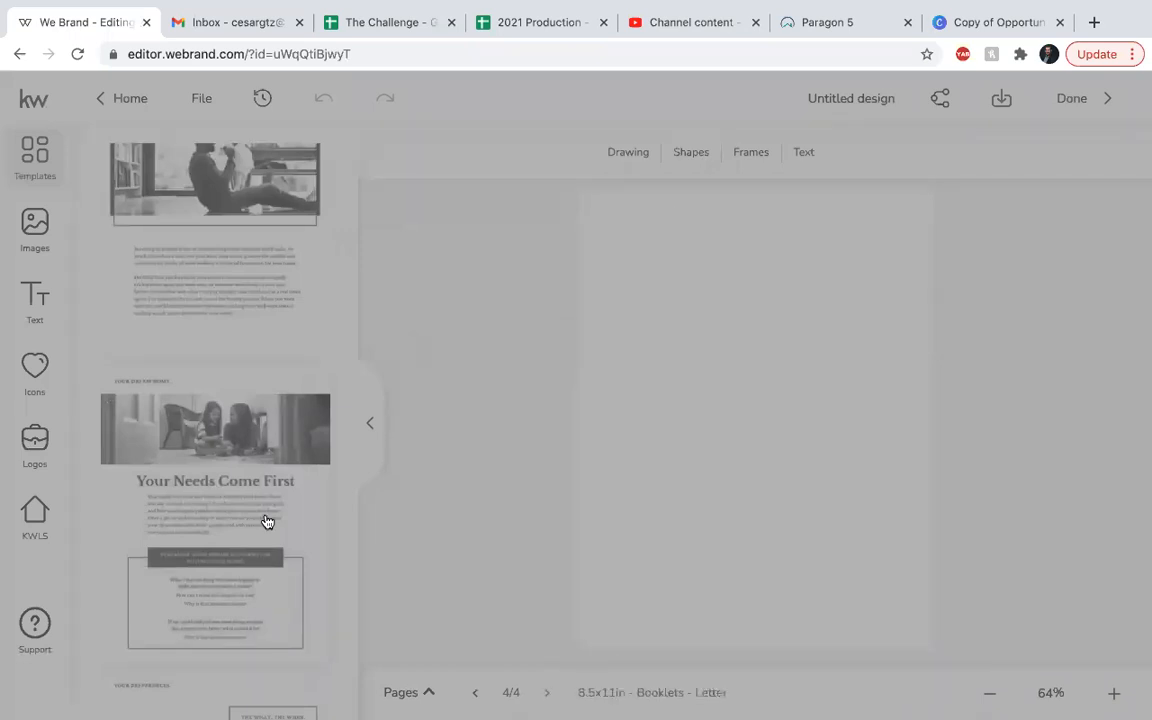
scroll(255, 465, "down", 4)
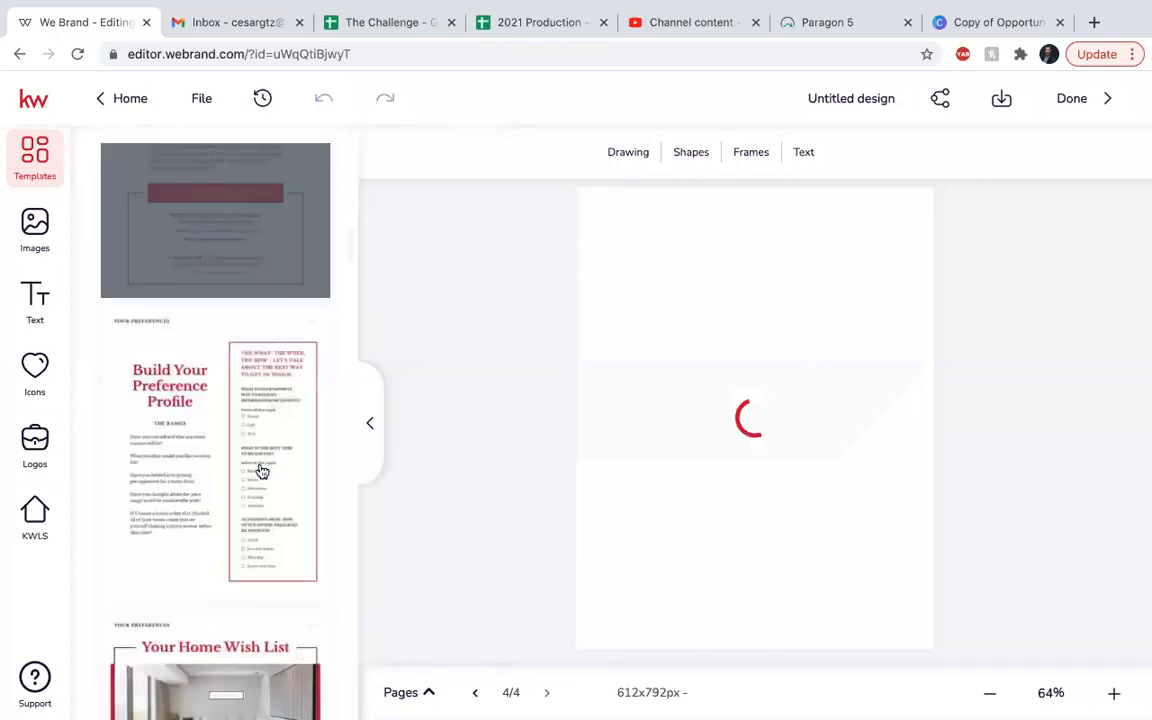
left_click(180, 354)
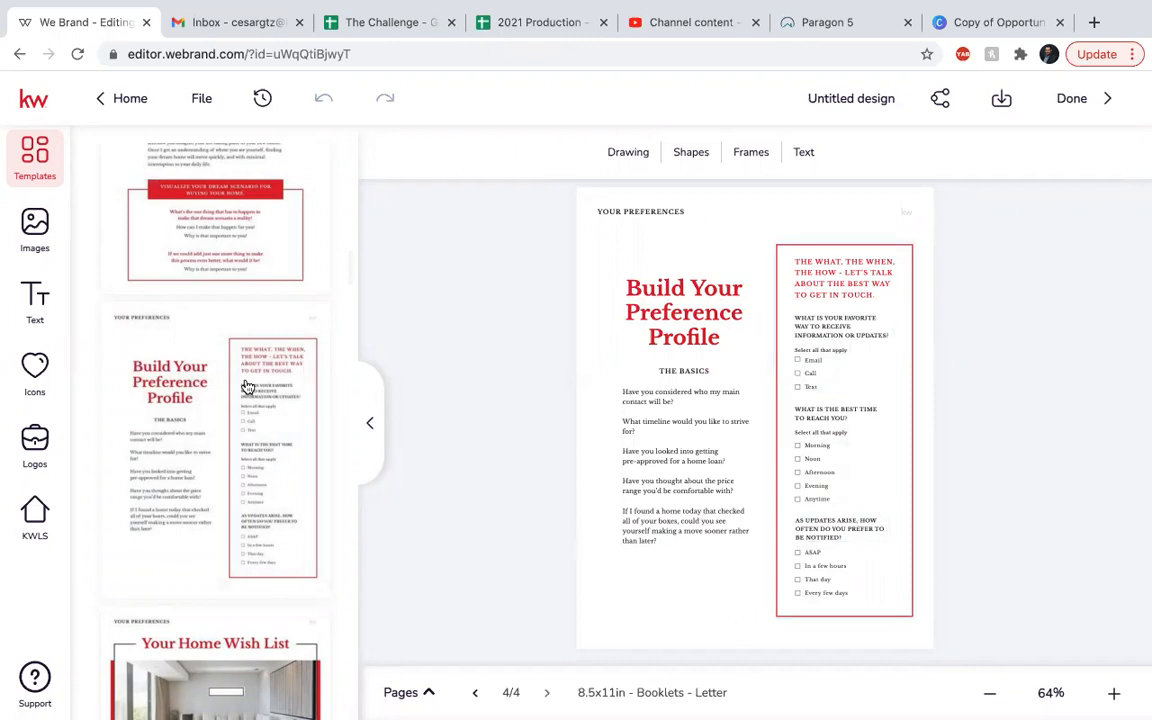
Append another Build Your Preference Profile page and the Your Home Wish List To Begin page.
mouse_move(246, 376)
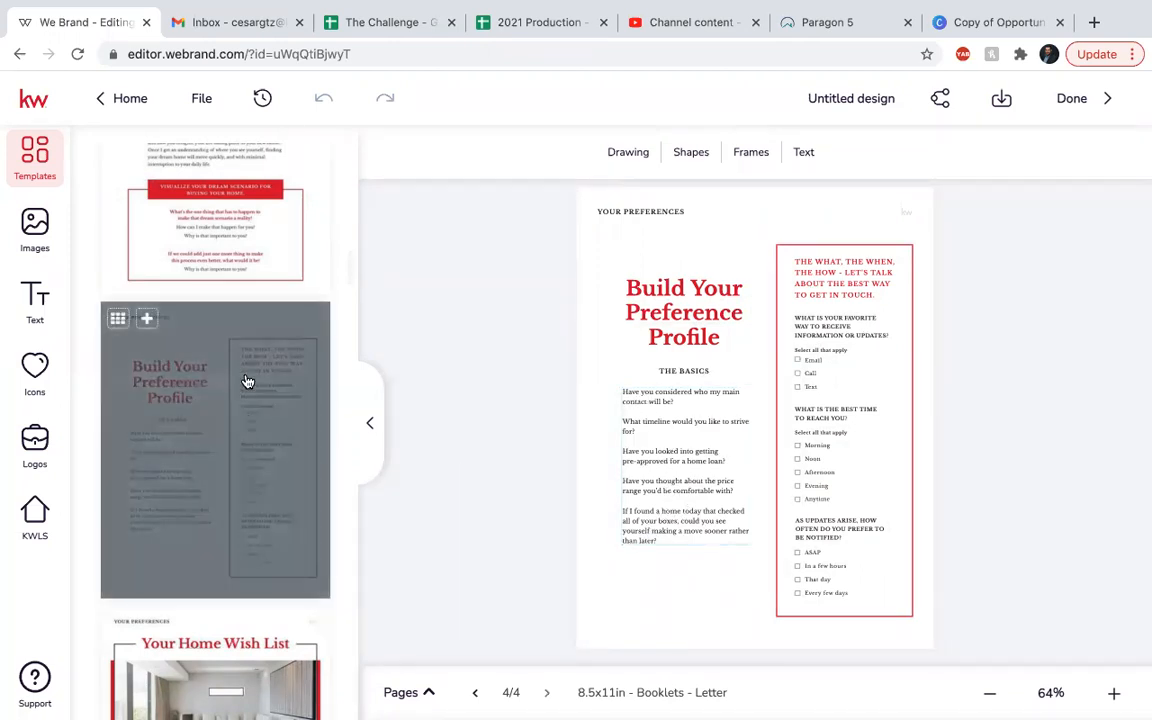
left_click(146, 318)
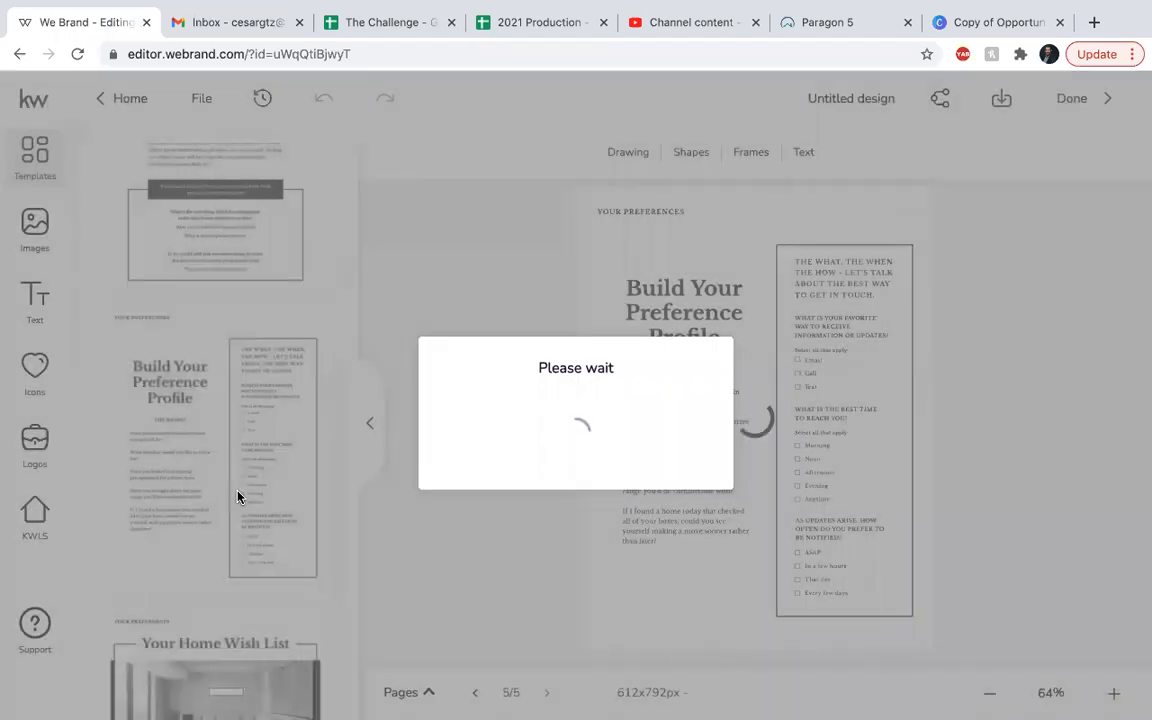
scroll(236, 466, "down", 3)
scroll(236, 466, "down", 1)
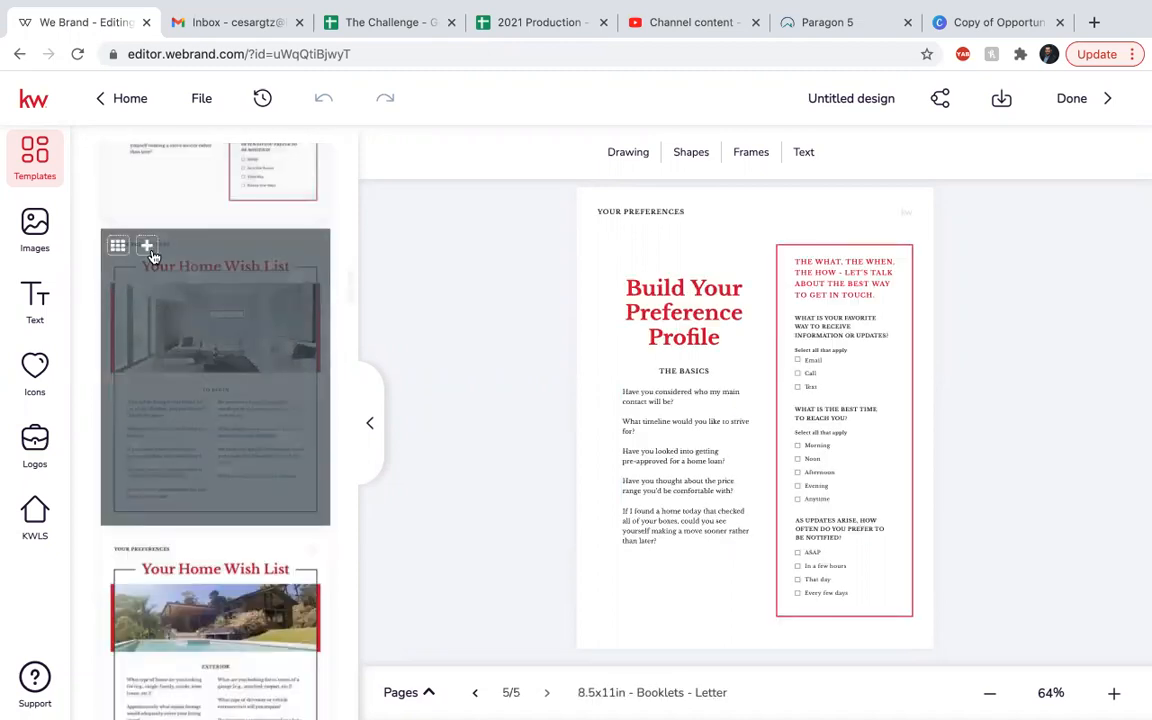
left_click(250, 408)
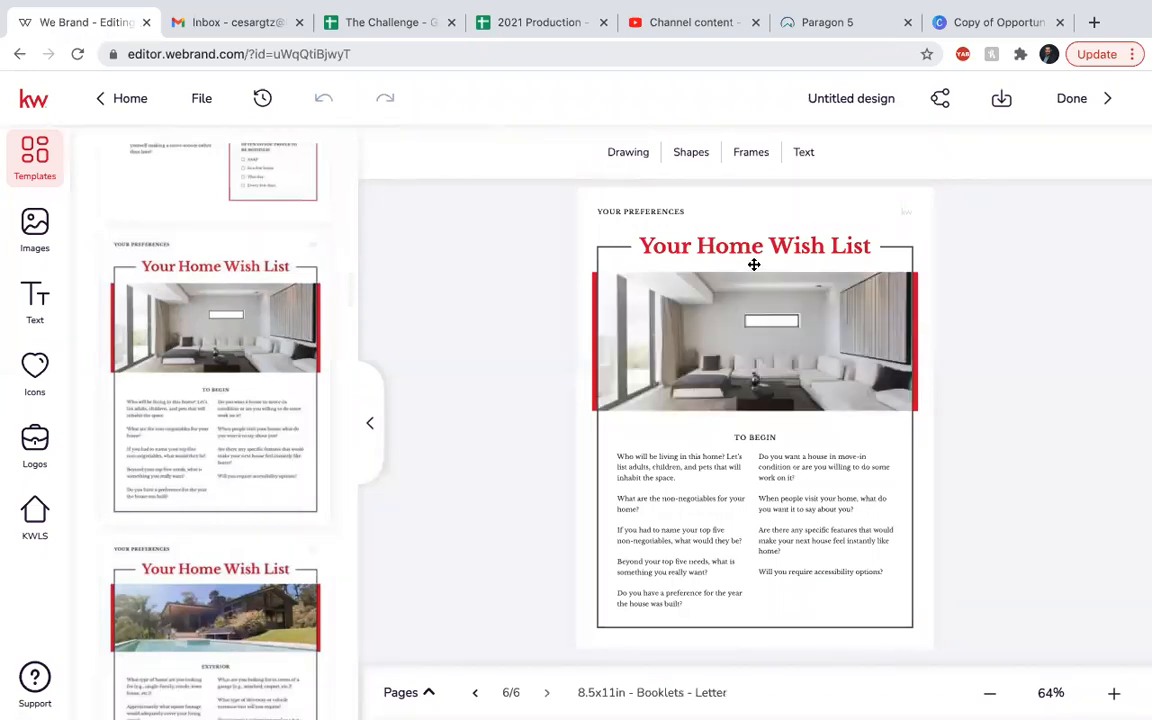
Append Wish List pages for Exterior, Interior/Bedrooms/Bathrooms/Kitchen, and Living/Dining Room.
scroll(179, 518, "down", 3)
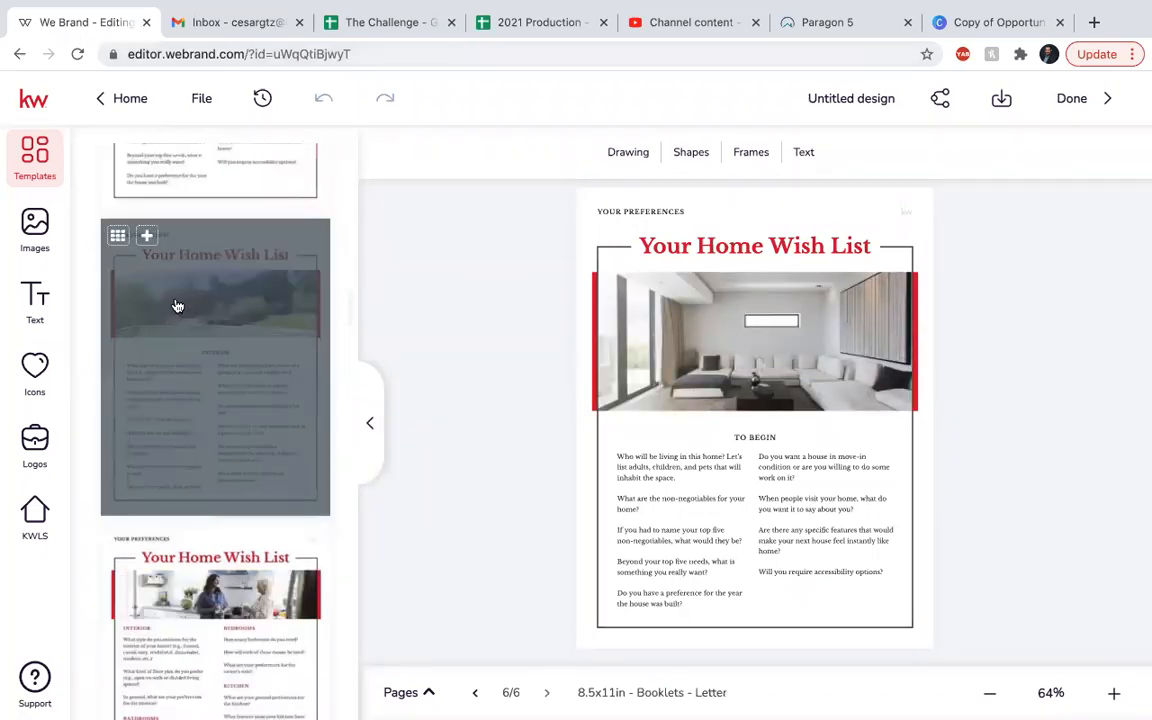
left_click(148, 238)
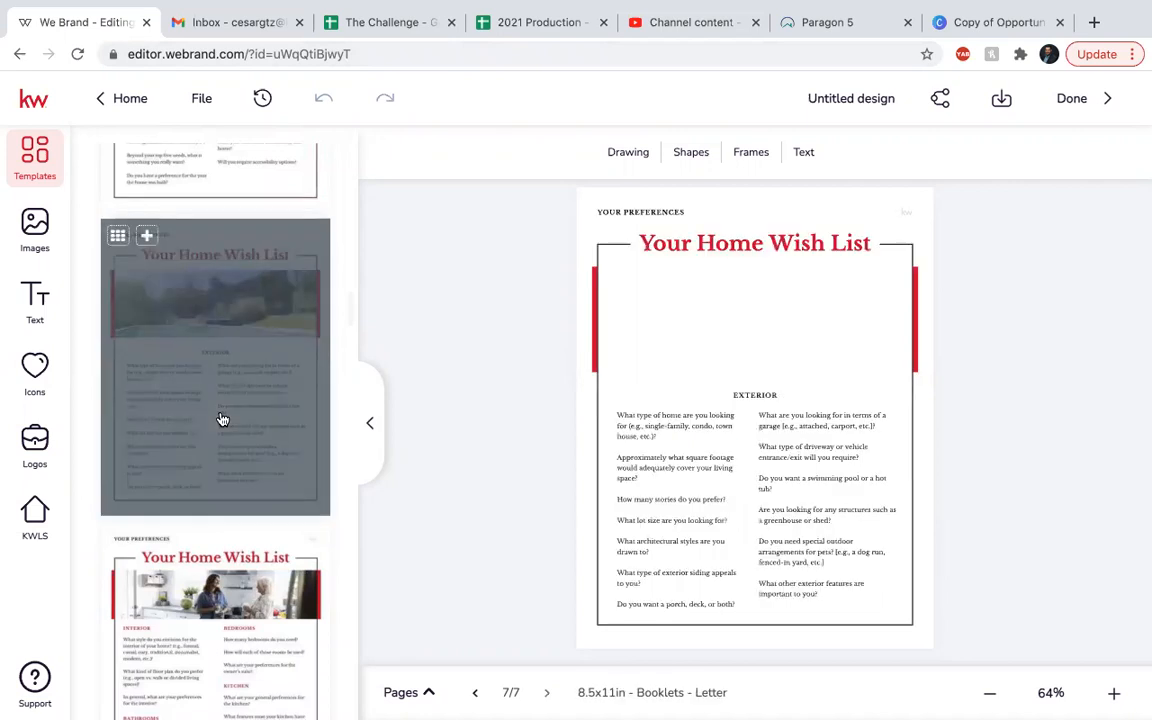
scroll(200, 360, "up", 1)
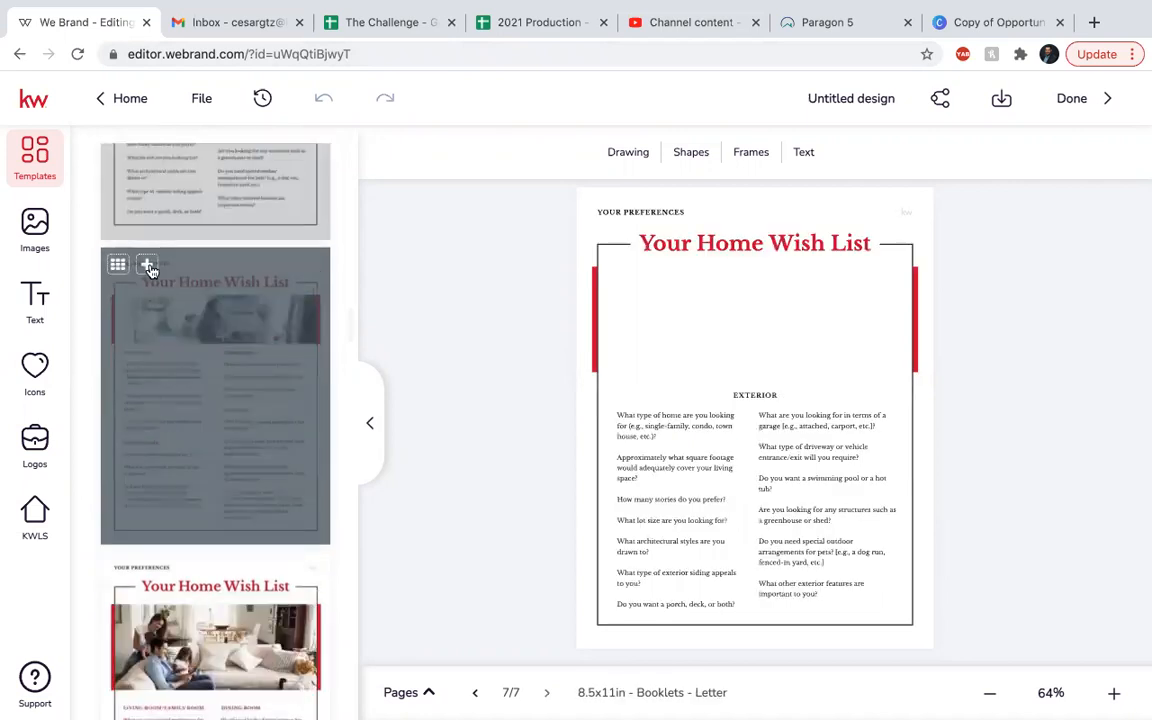
left_click(147, 265)
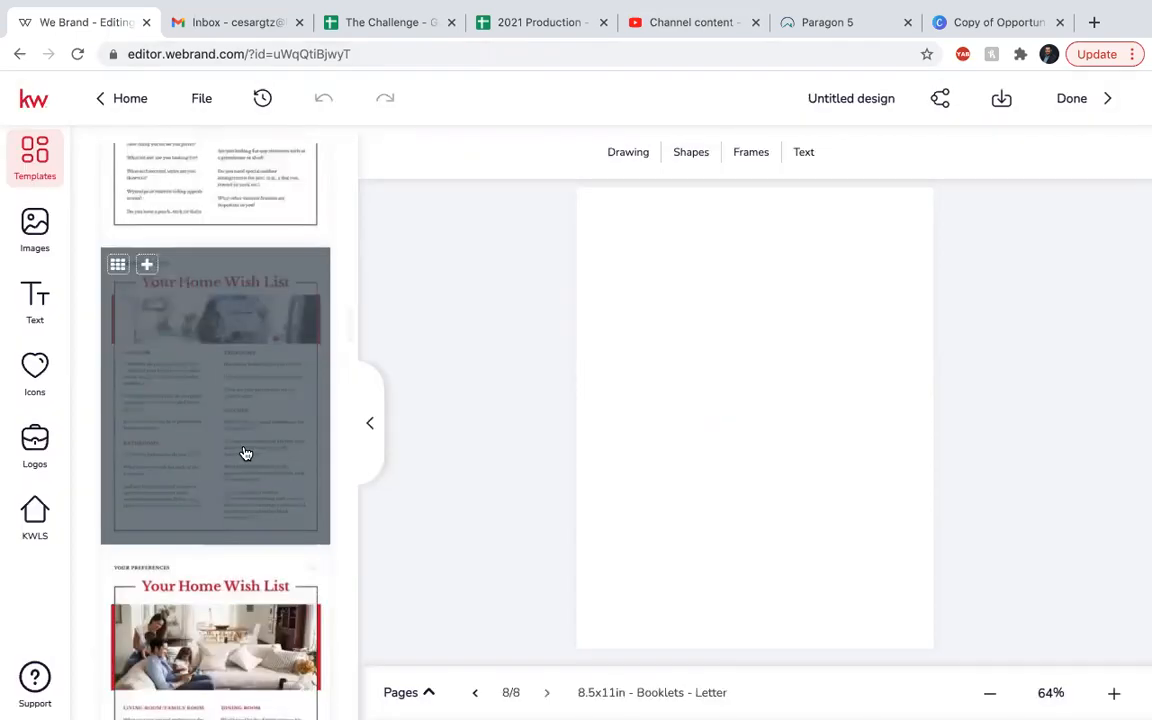
scroll(245, 453, "down", 3)
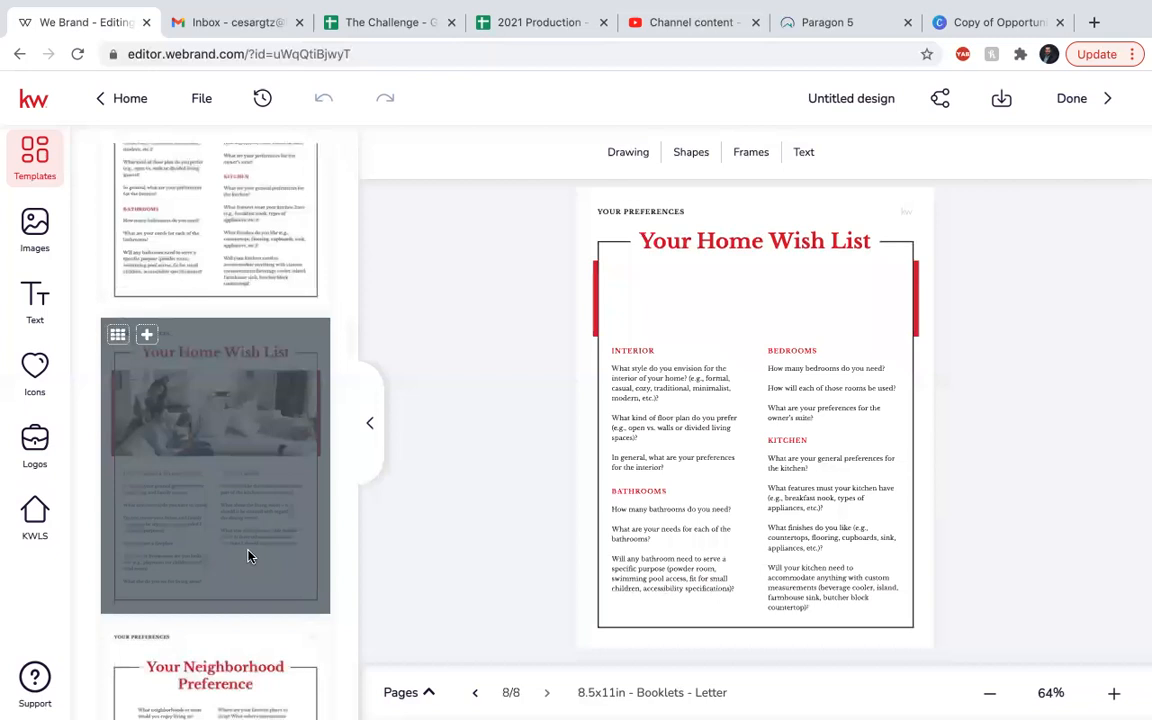
left_click(249, 557)
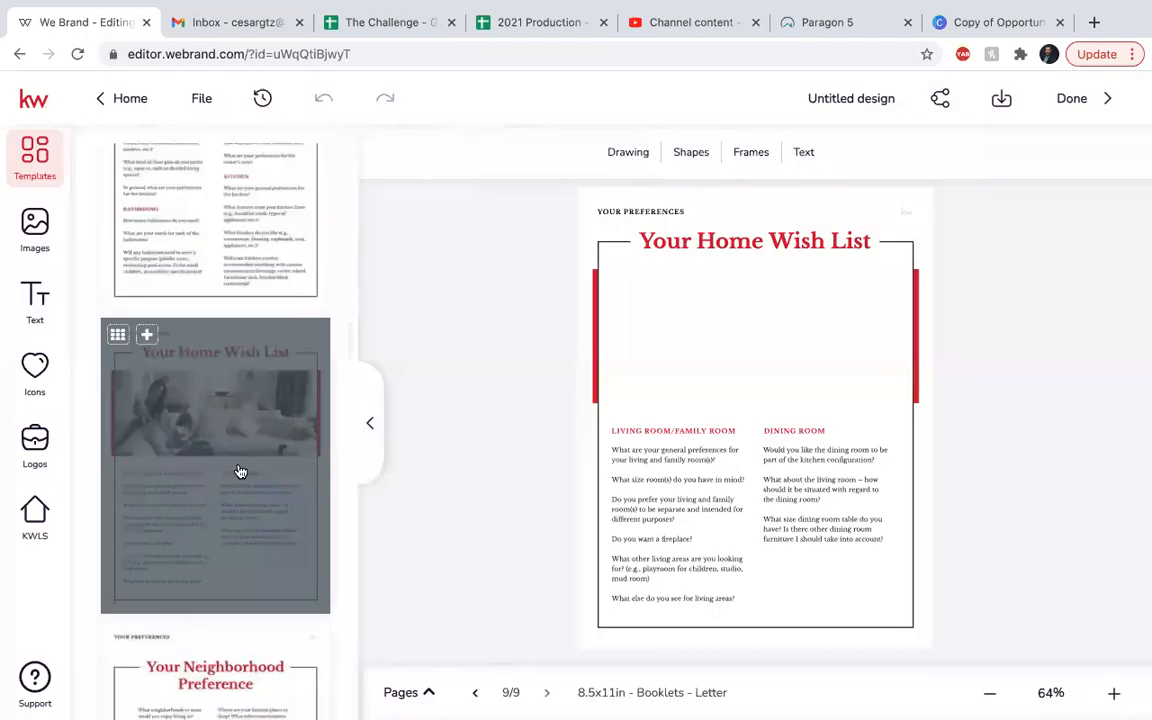
scroll(240, 471, "down", 2)
scroll(240, 471, "down", 2)
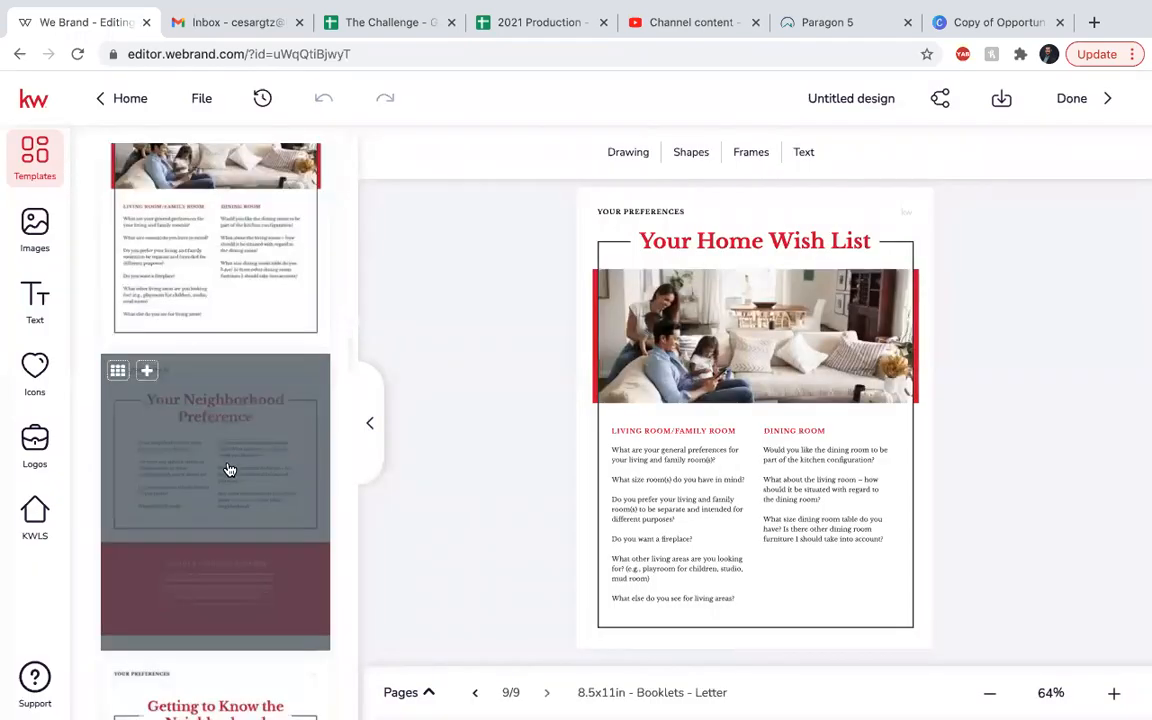
Append the Your Neighborhood Preference page and a Map Your Move page as page eleven.
left_click(147, 372)
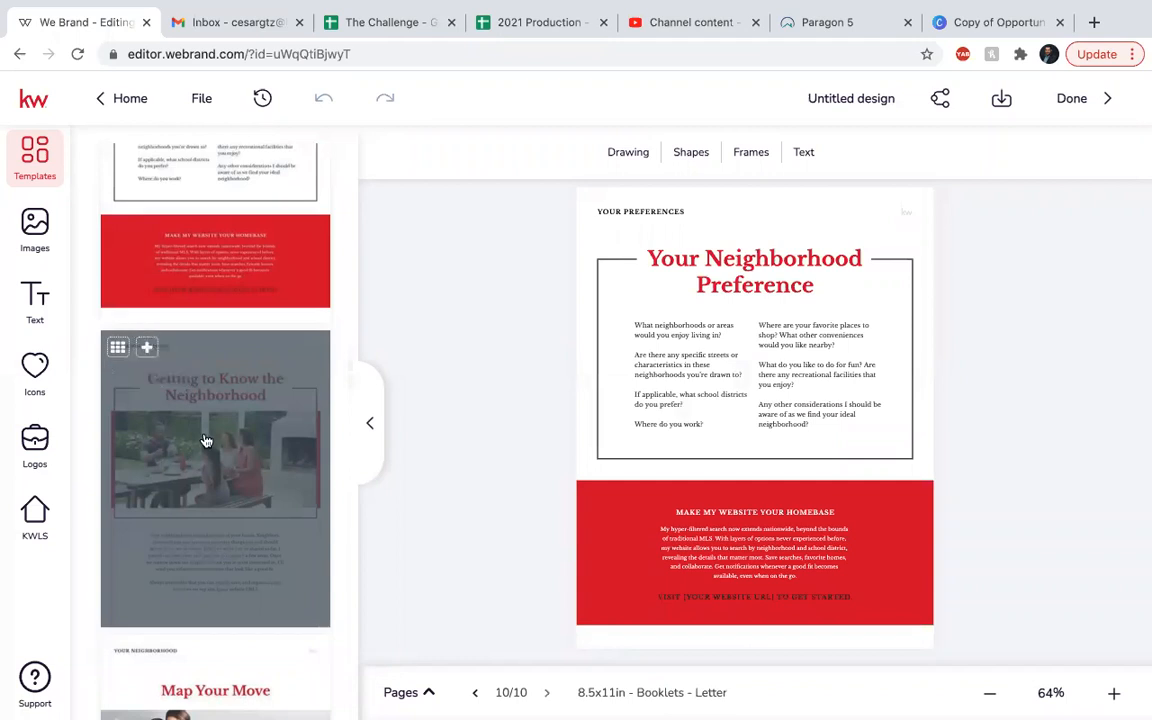
scroll(205, 441, "down", 1)
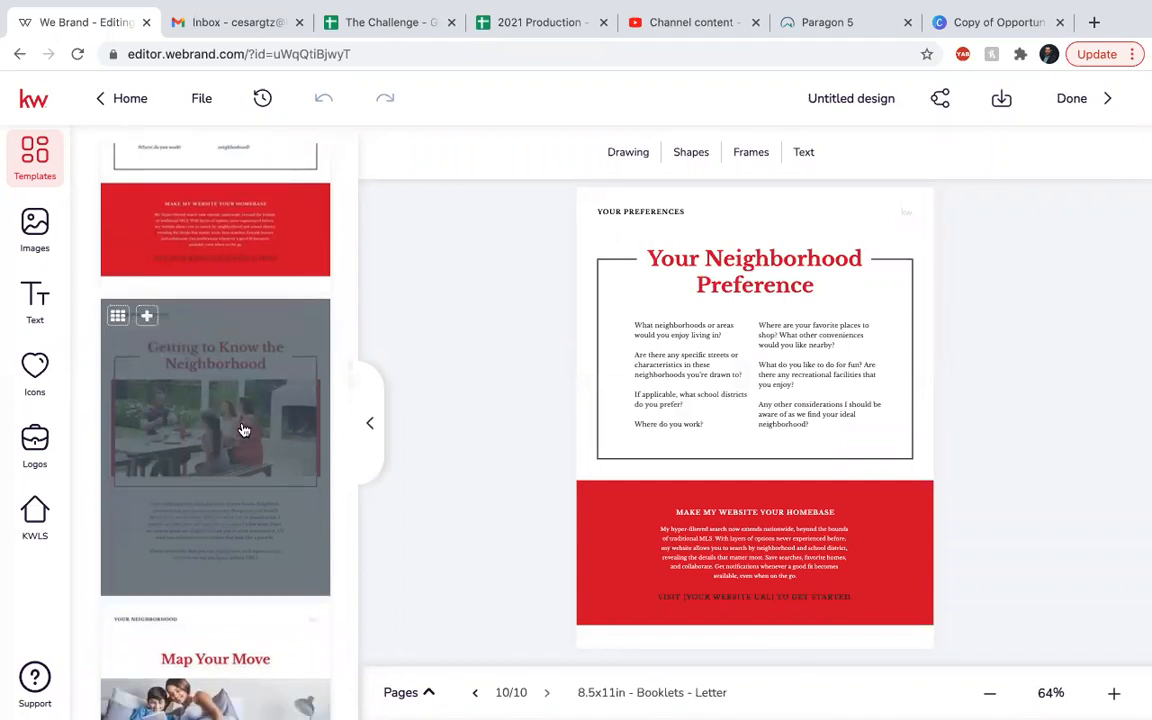
scroll(243, 430, "down", 1)
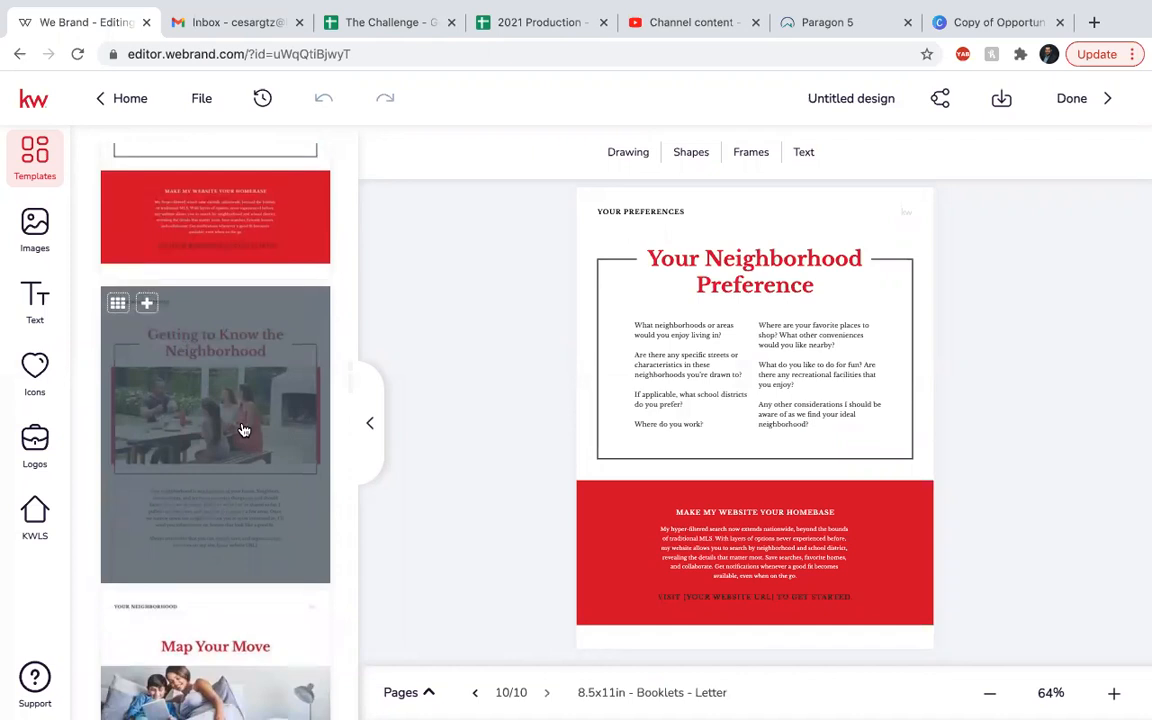
scroll(243, 430, "down", 2)
scroll(218, 347, "down", 5)
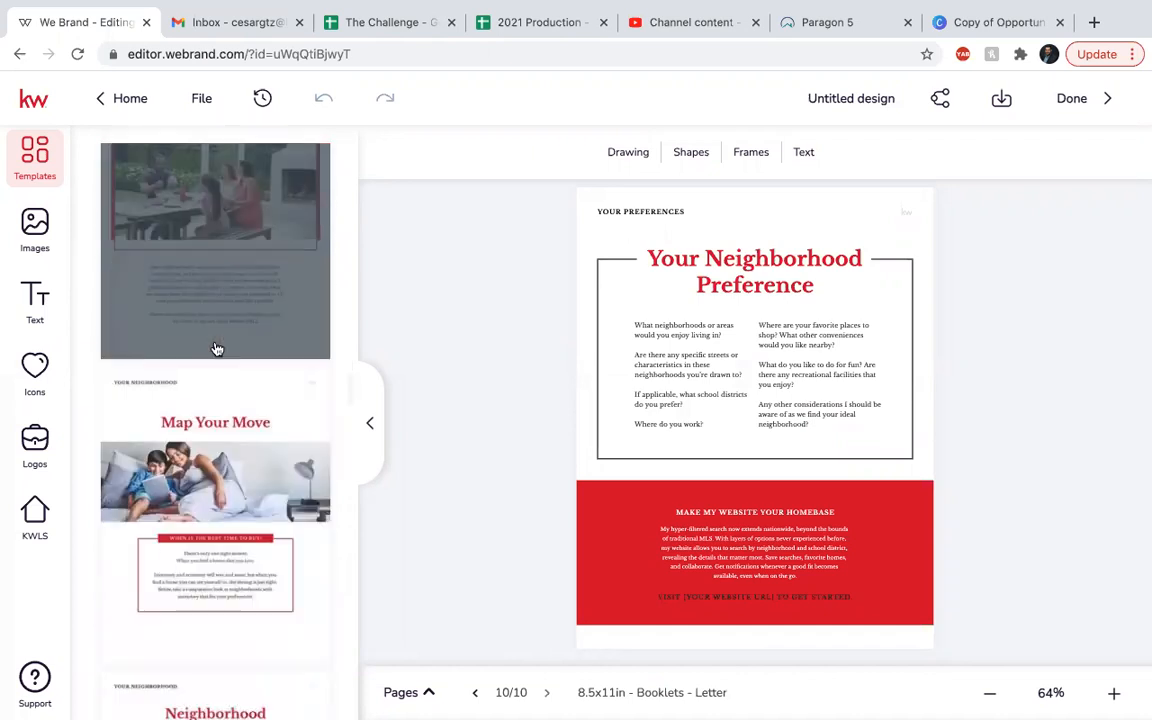
scroll(216, 348, "down", 2)
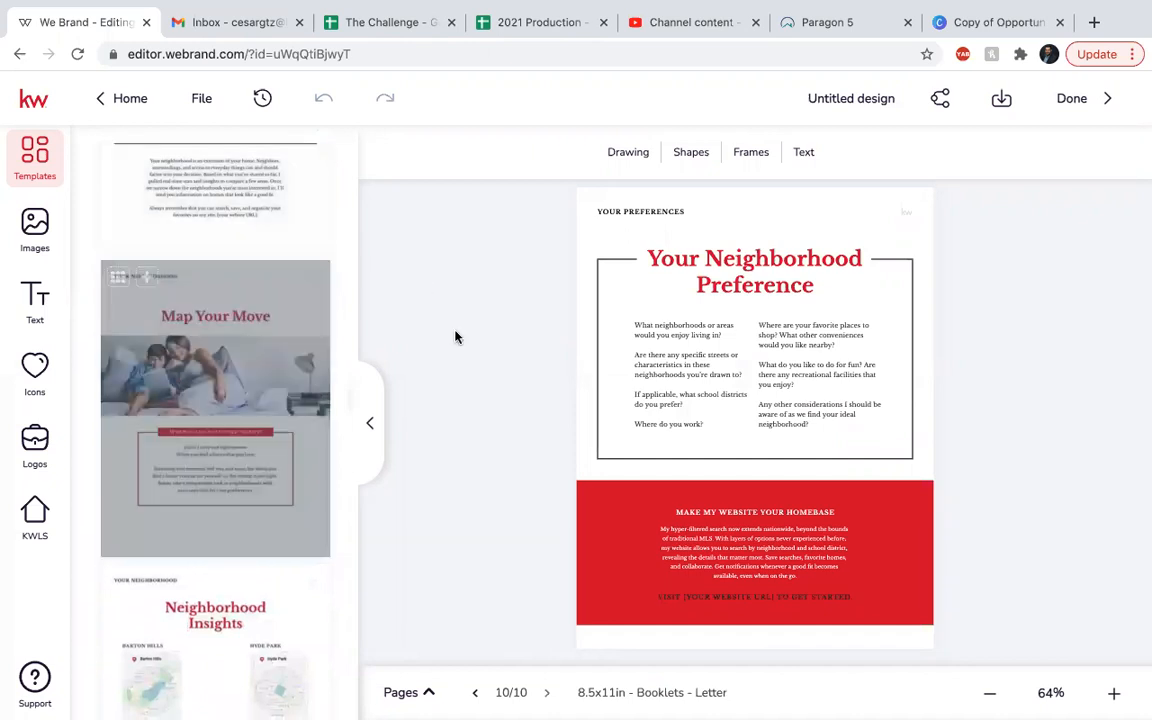
left_click(146, 277)
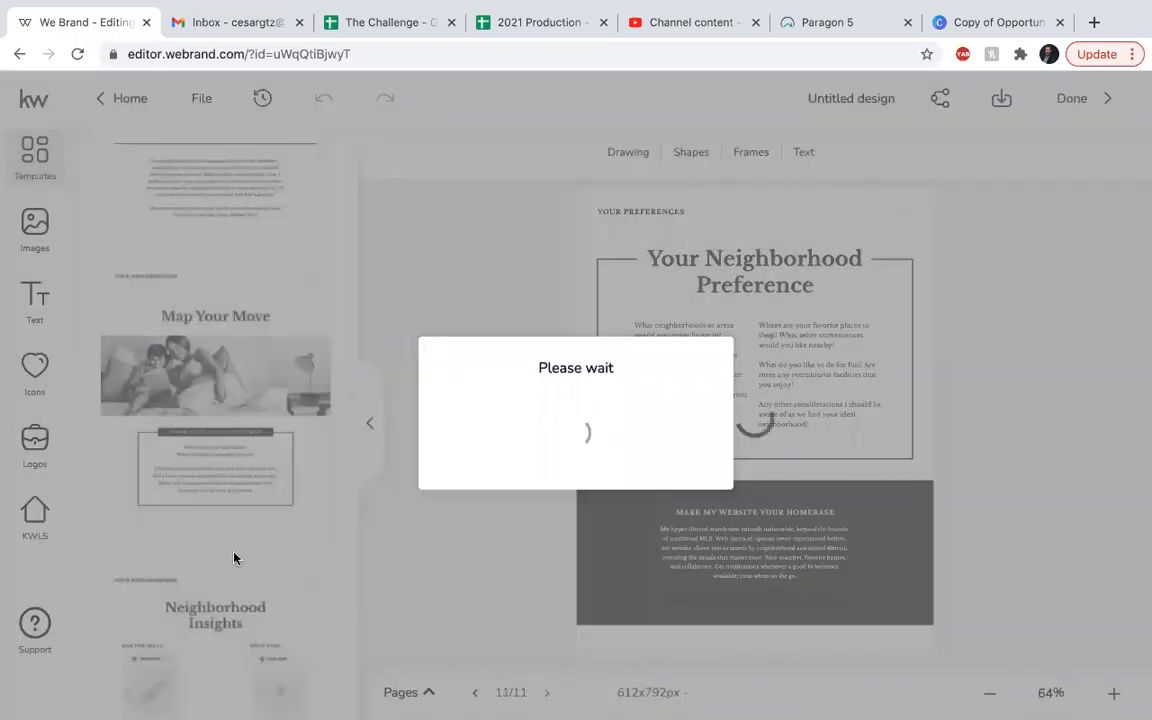
scroll(235, 560, "down", 2)
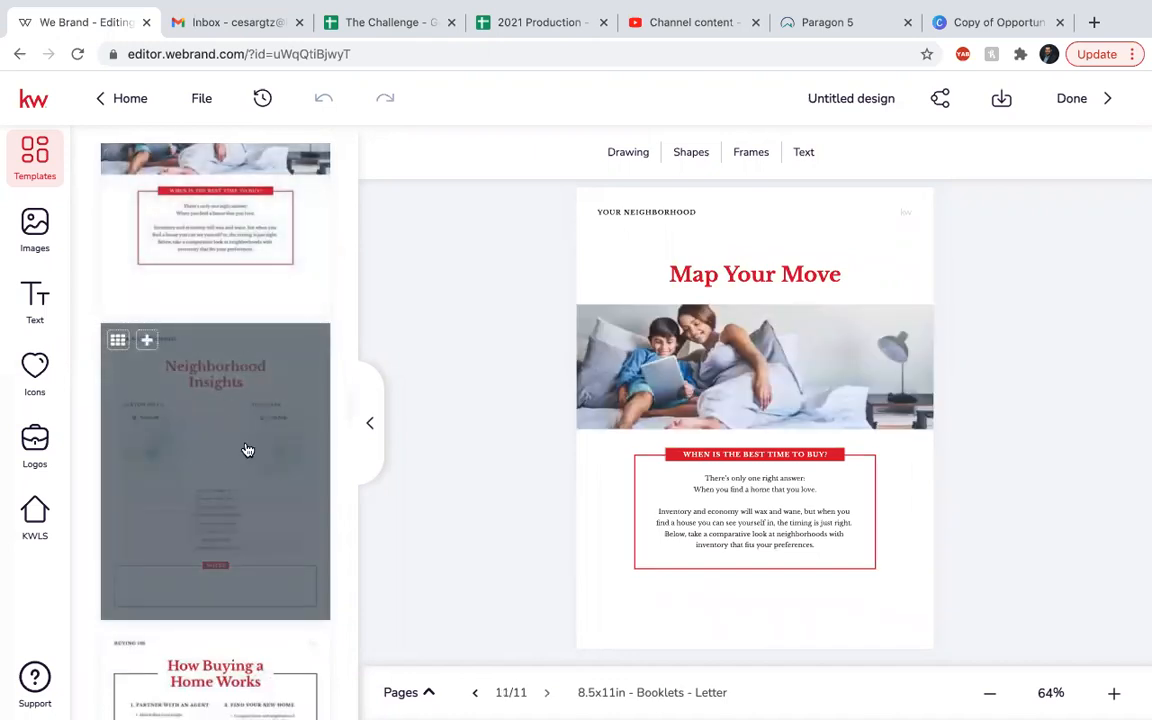
Add the two How Buying a Home Works pages, the second covering Under Contract through Closing Day.
scroll(247, 450, "down", 2)
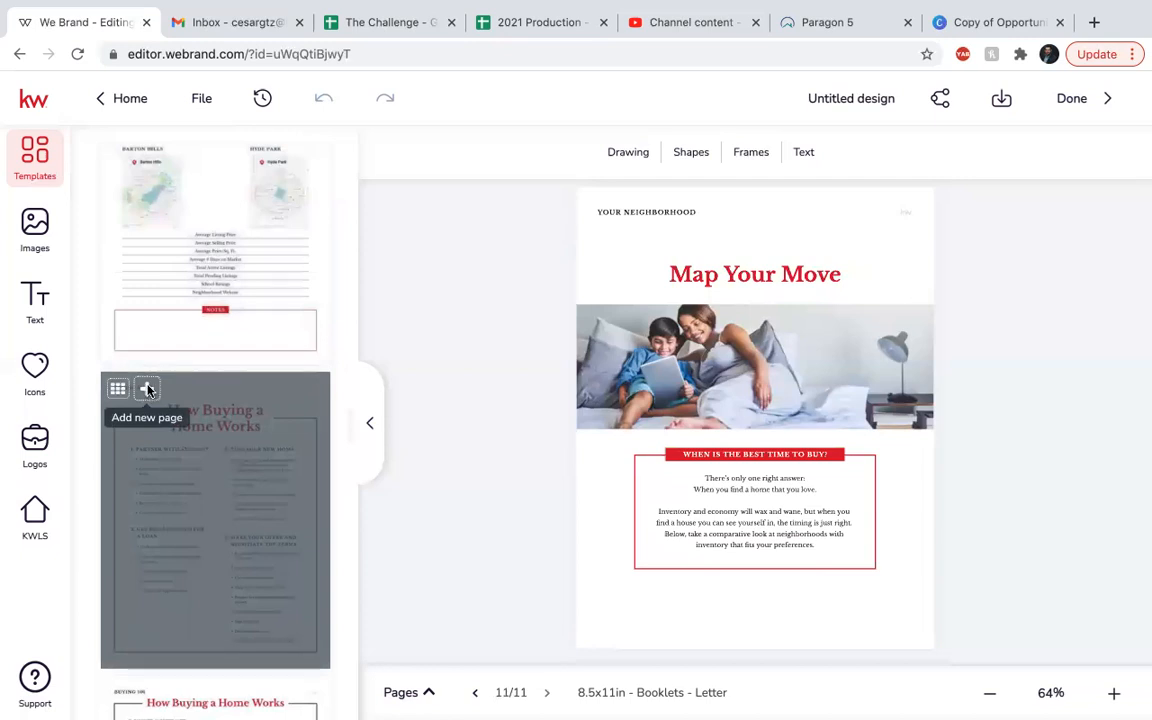
left_click(148, 391)
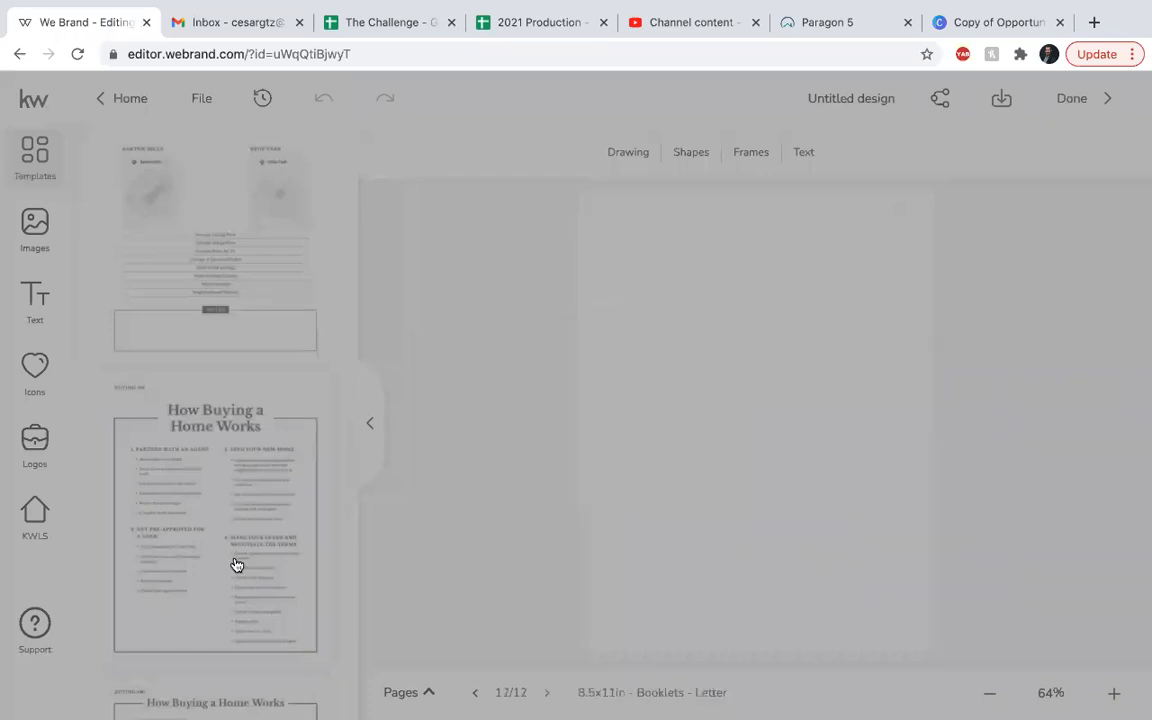
scroll(236, 565, "down", 5)
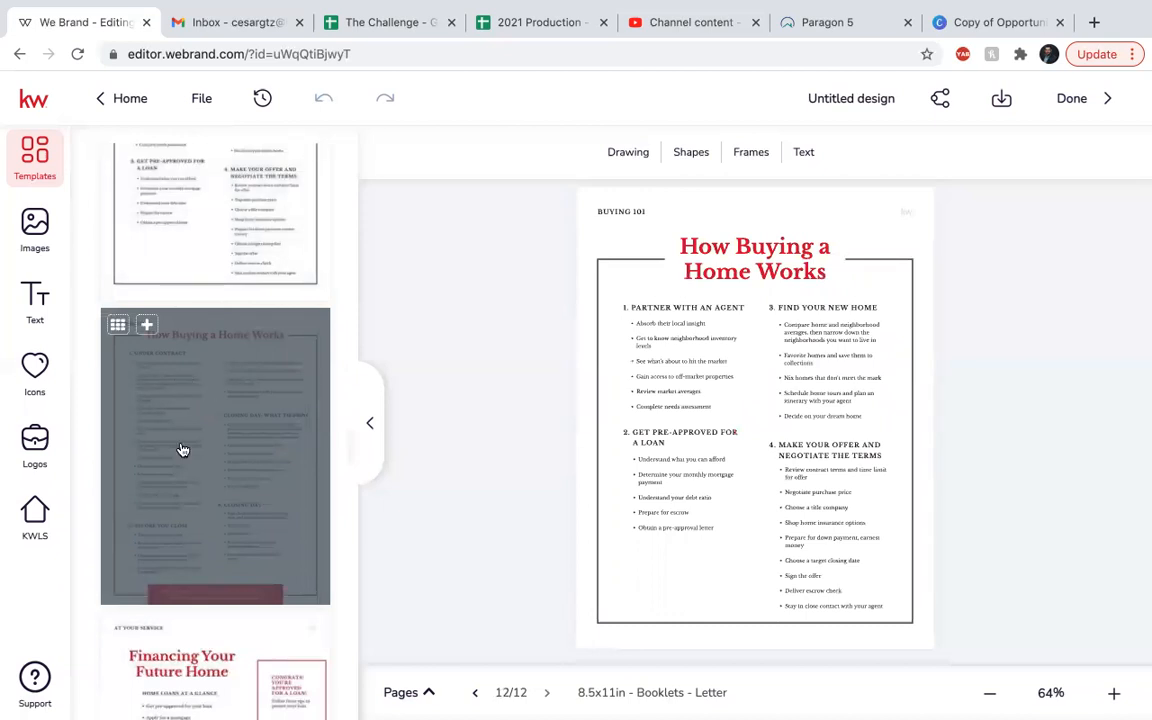
left_click(145, 326)
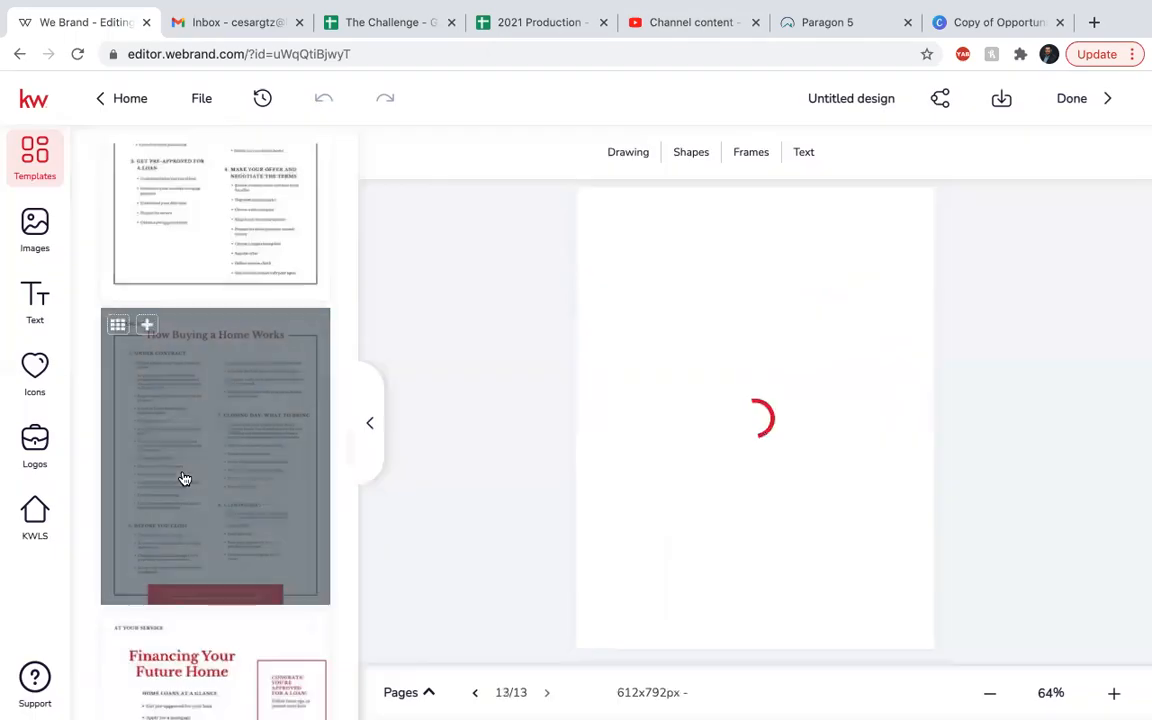
scroll(224, 412, "down", 2)
mouse_move(249, 450)
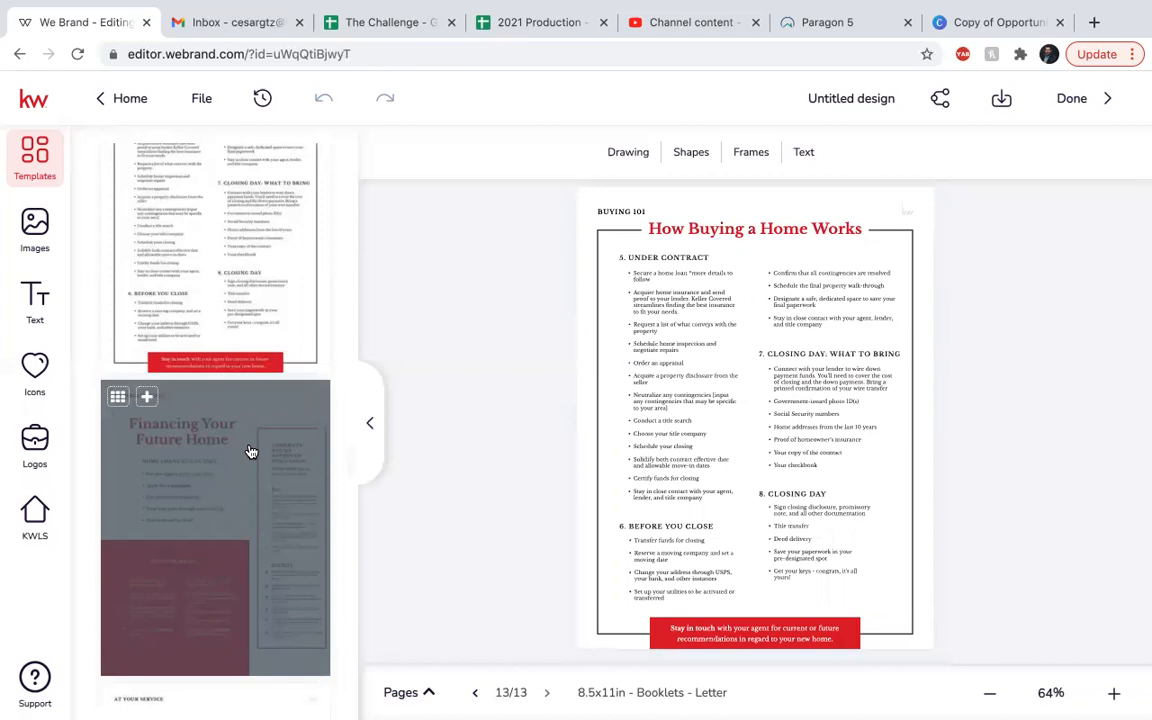
scroll(250, 450, "down", 1)
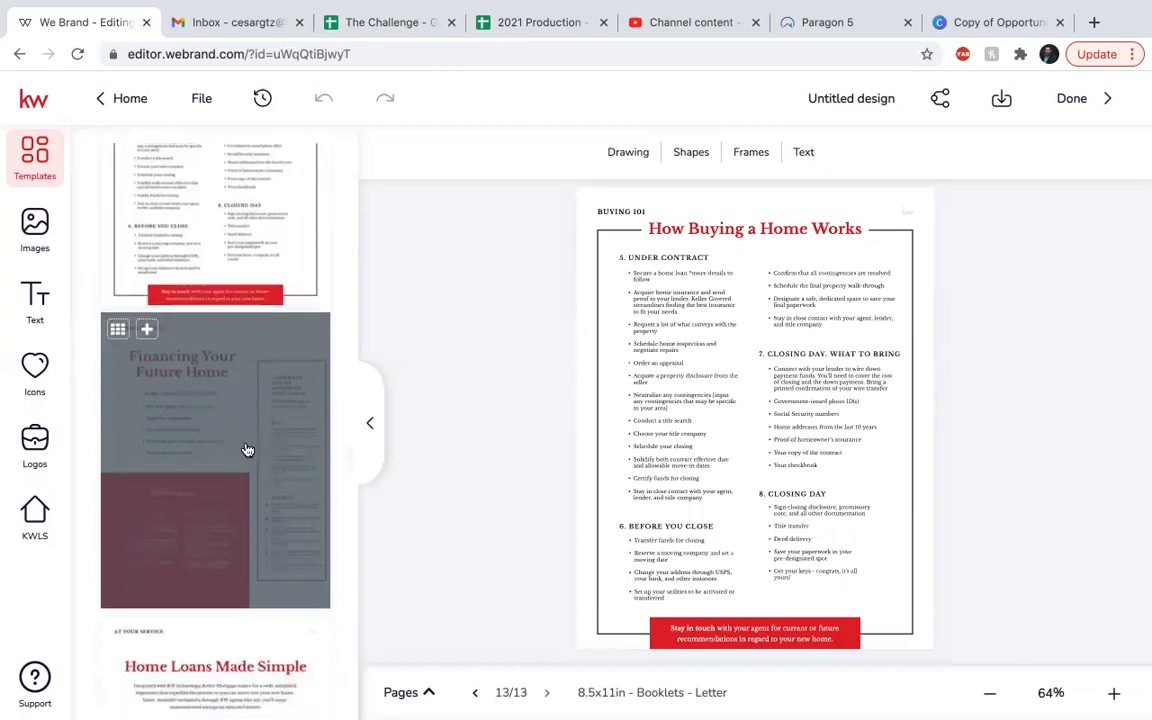
Add the Financing Your Future Home and Home Loans Made Simple pages.
left_click(148, 328)
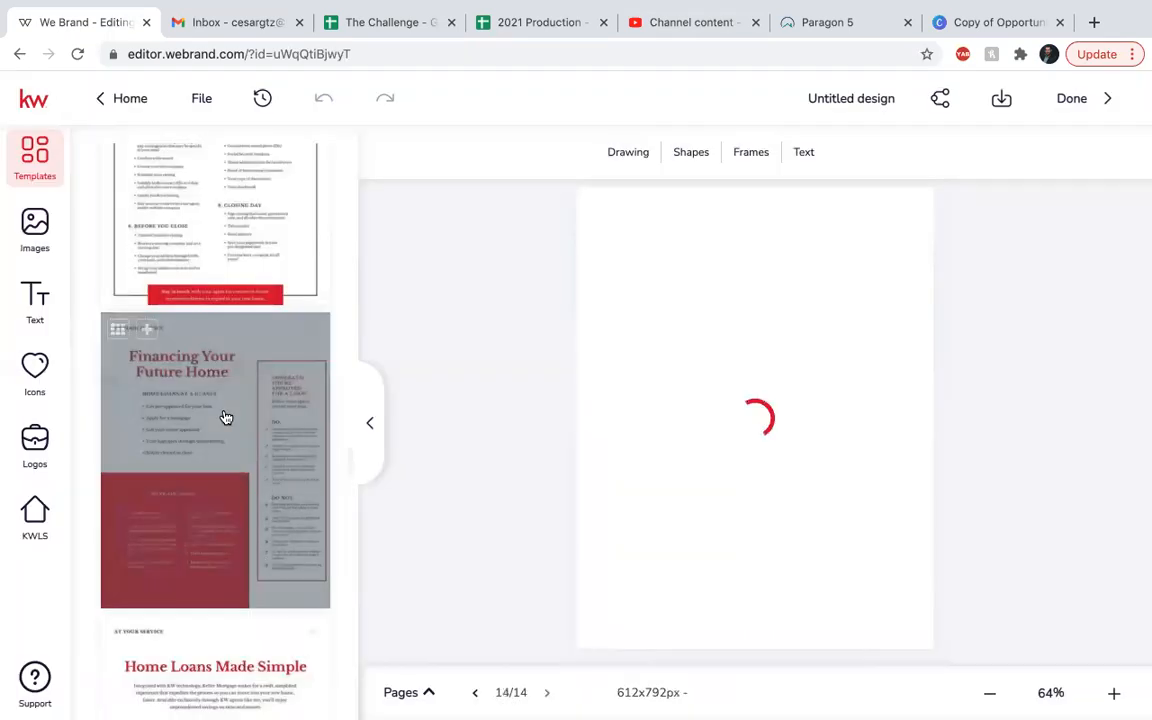
scroll(226, 417, "down", 4)
left_click(231, 414)
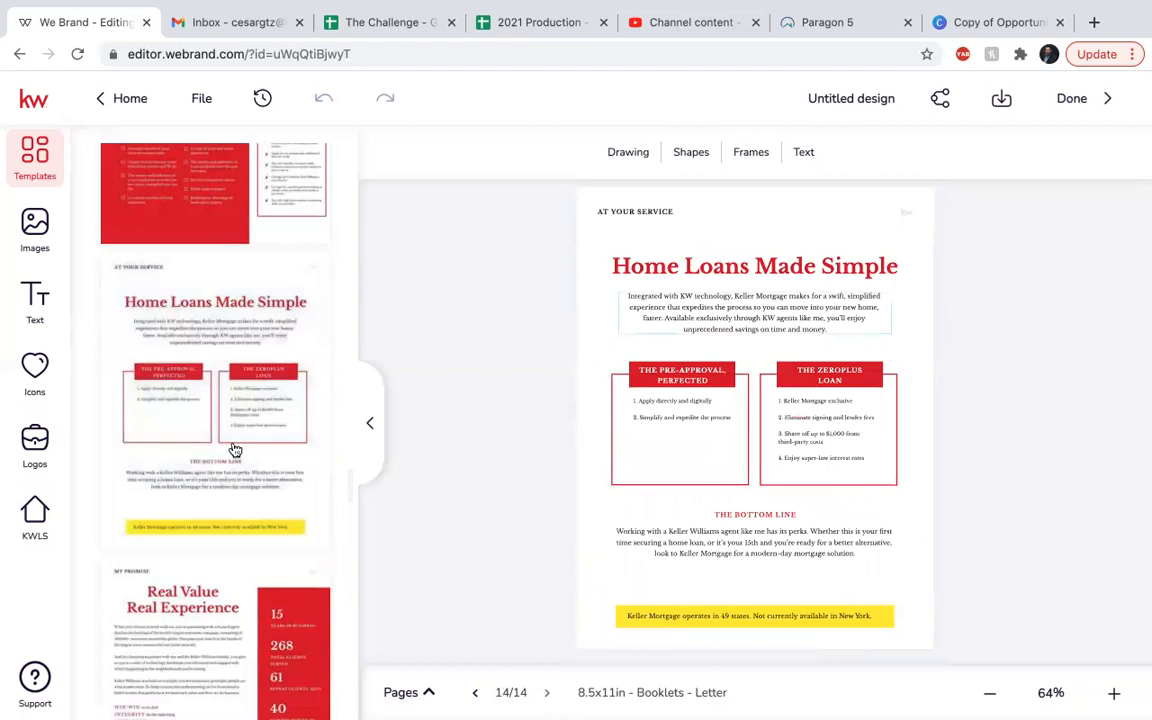
mouse_move(309, 441)
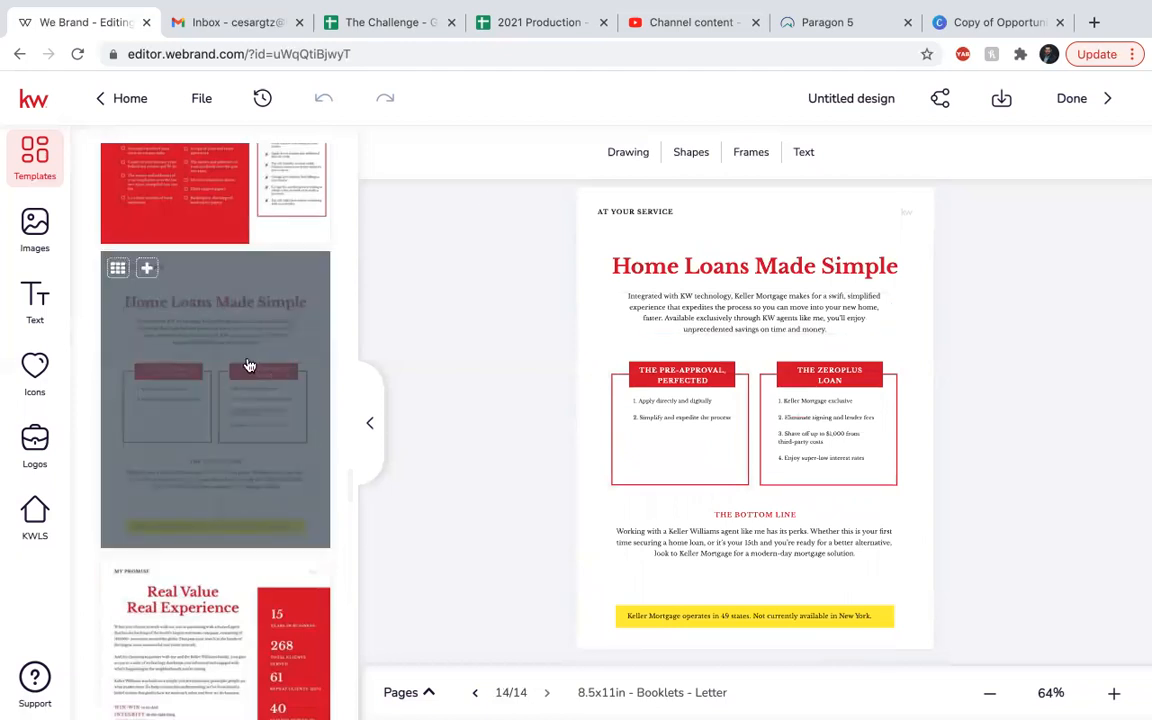
scroll(249, 366, "down", 1)
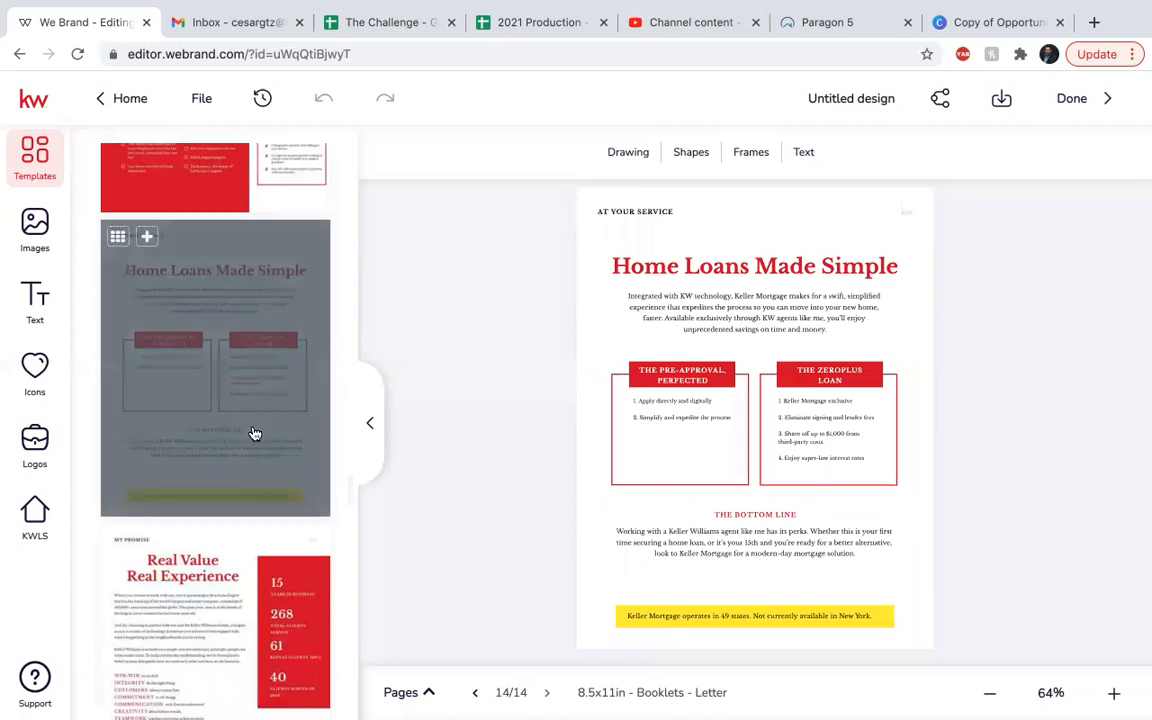
scroll(252, 432, "down", 5)
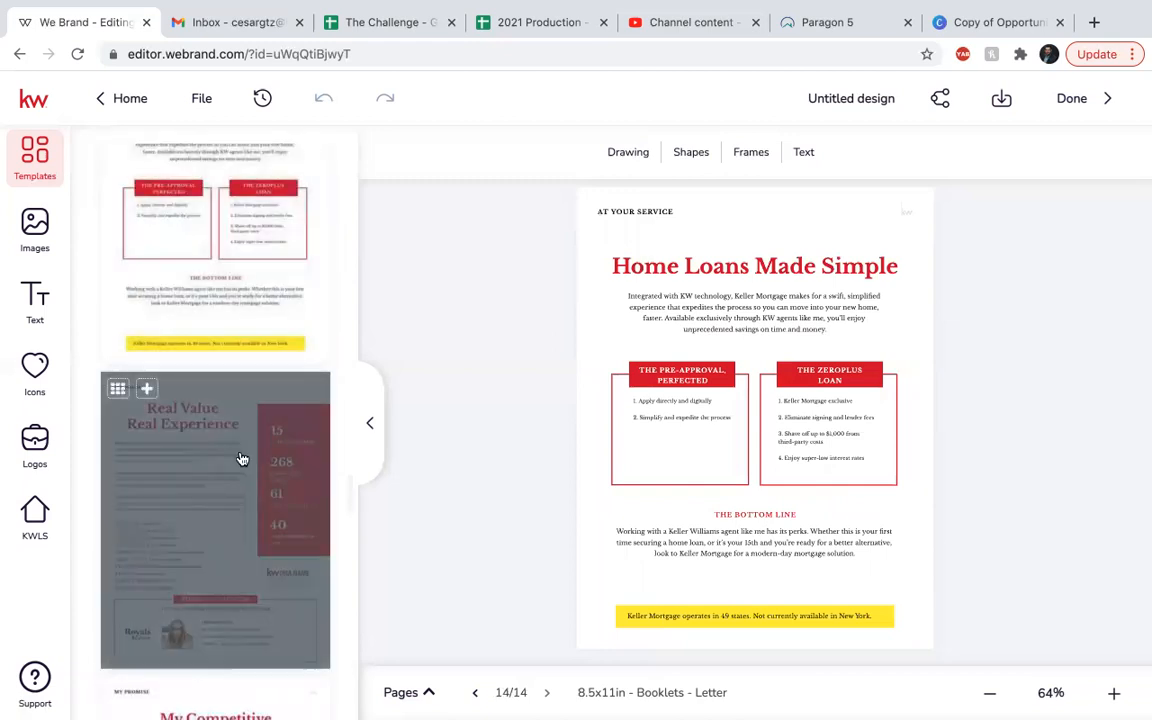
Preview the Real Value Real Experience template and add it as page 15.
left_click(211, 514)
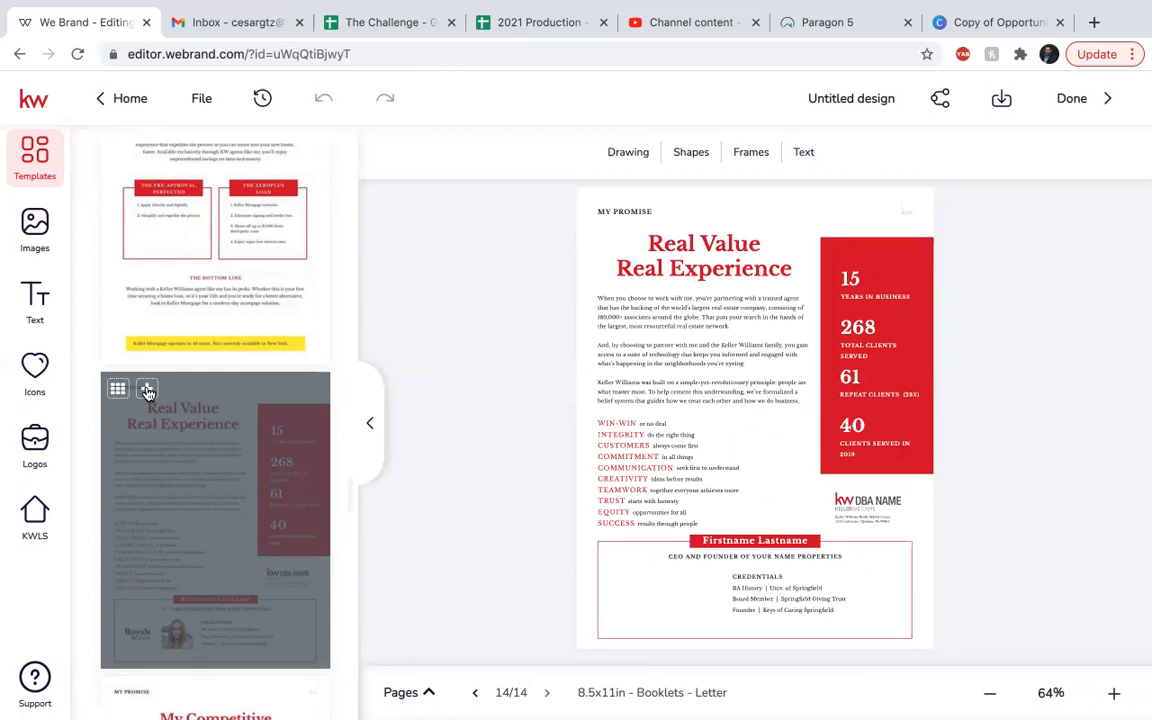
left_click(211, 545)
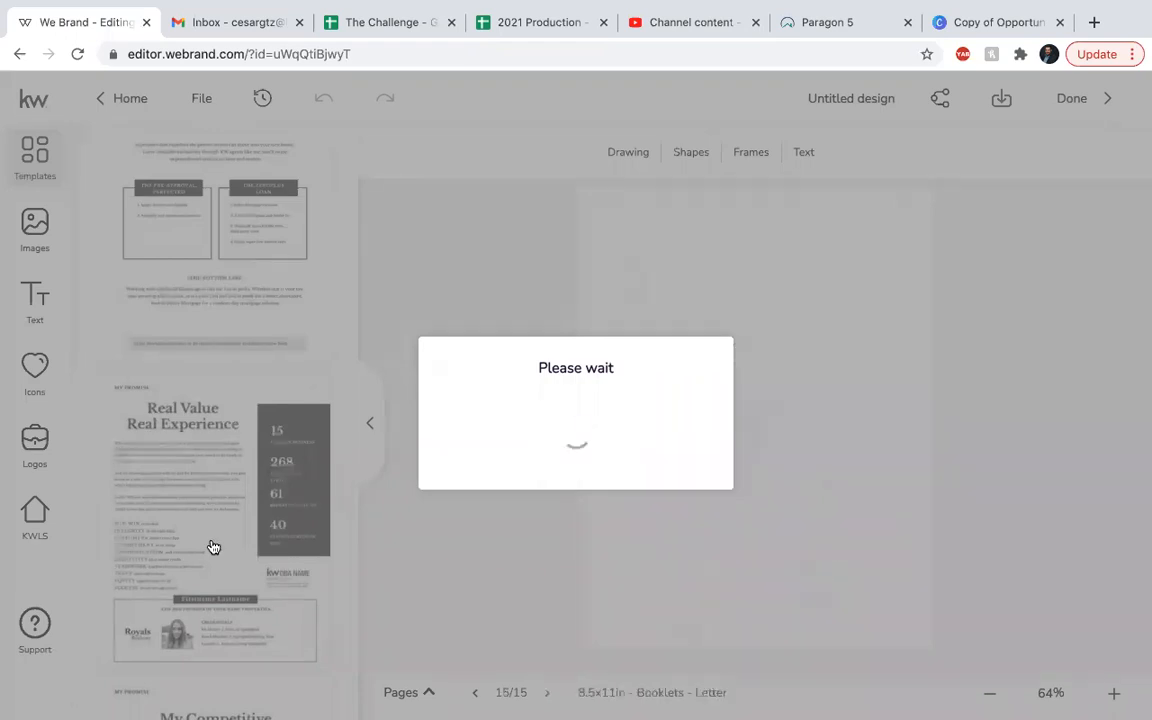
scroll(213, 547, "down", 3)
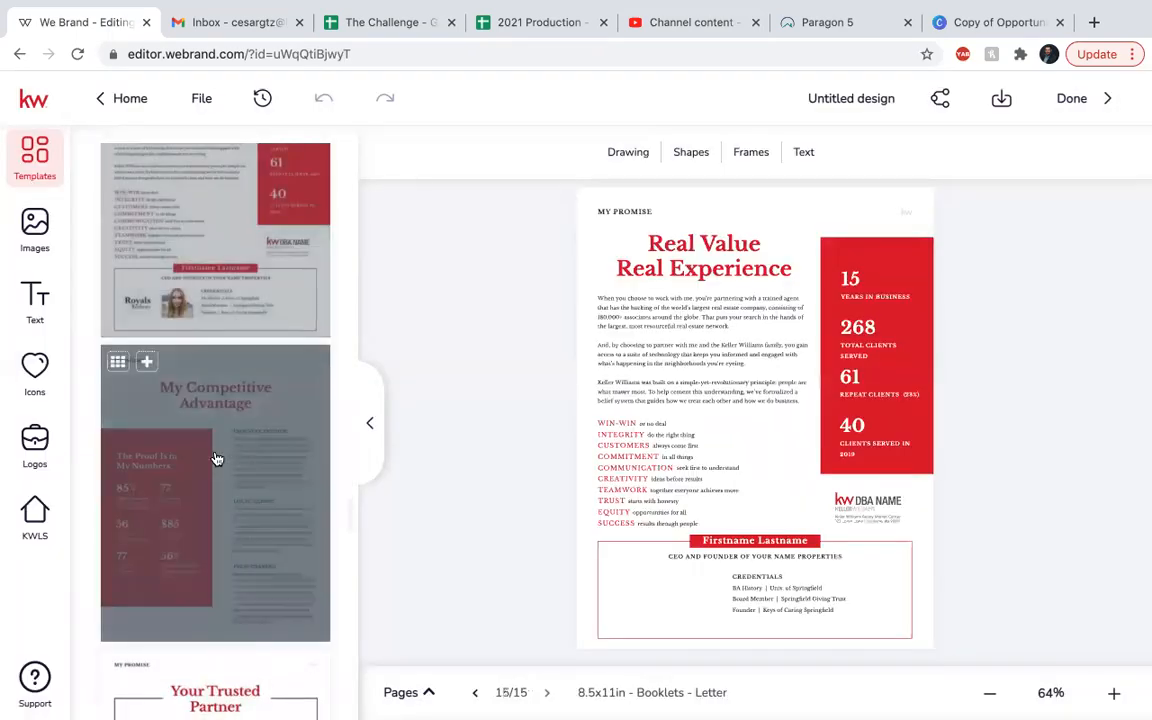
scroll(216, 458, "down", 1)
scroll(237, 373, "down", 3)
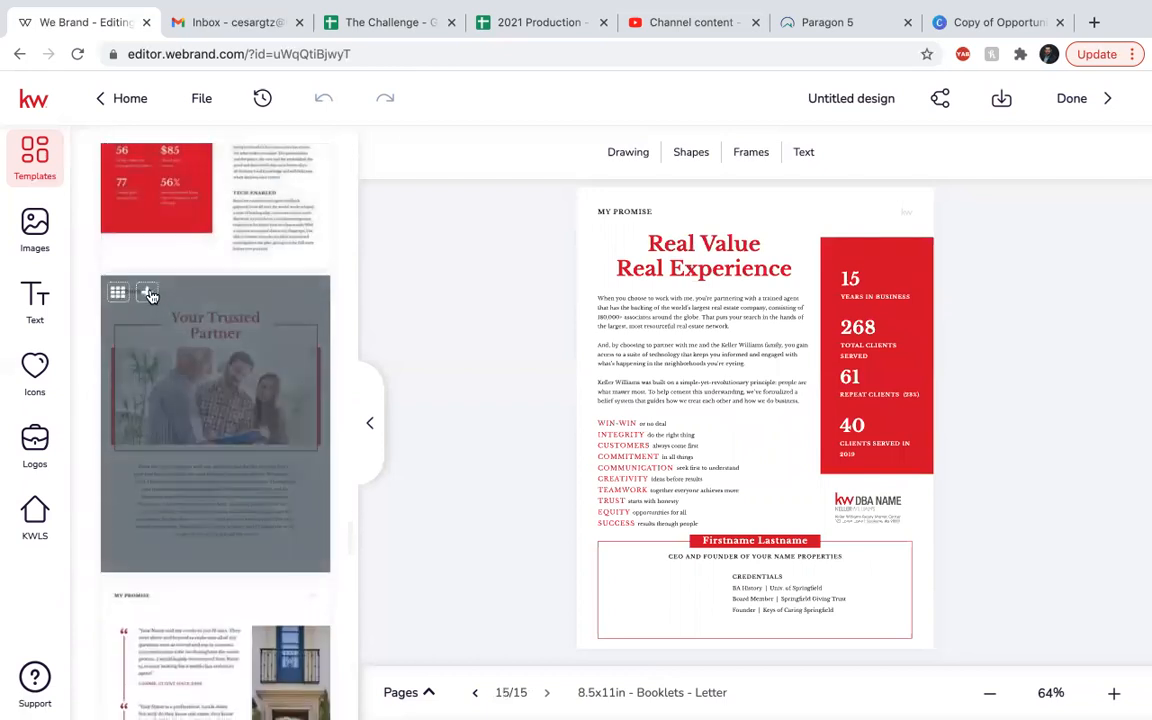
Add the Your Trusted Partner and A Promise to YOU pages.
left_click(229, 490)
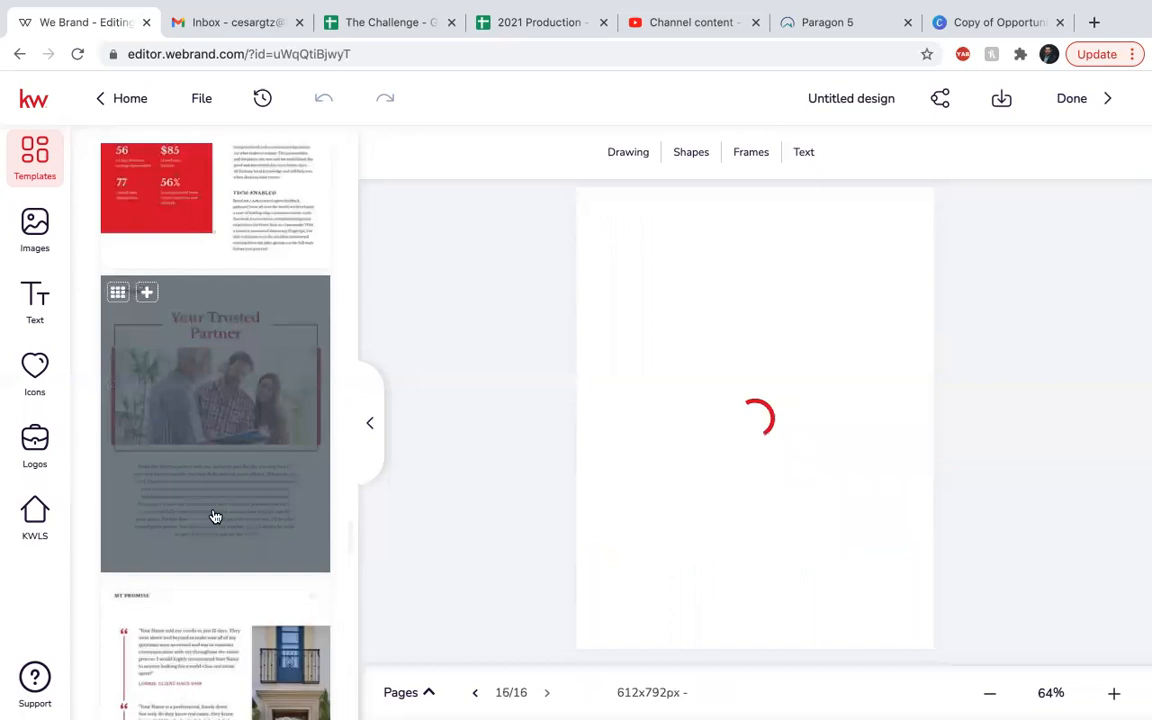
scroll(214, 516, "down", 5)
scroll(214, 516, "down", 2)
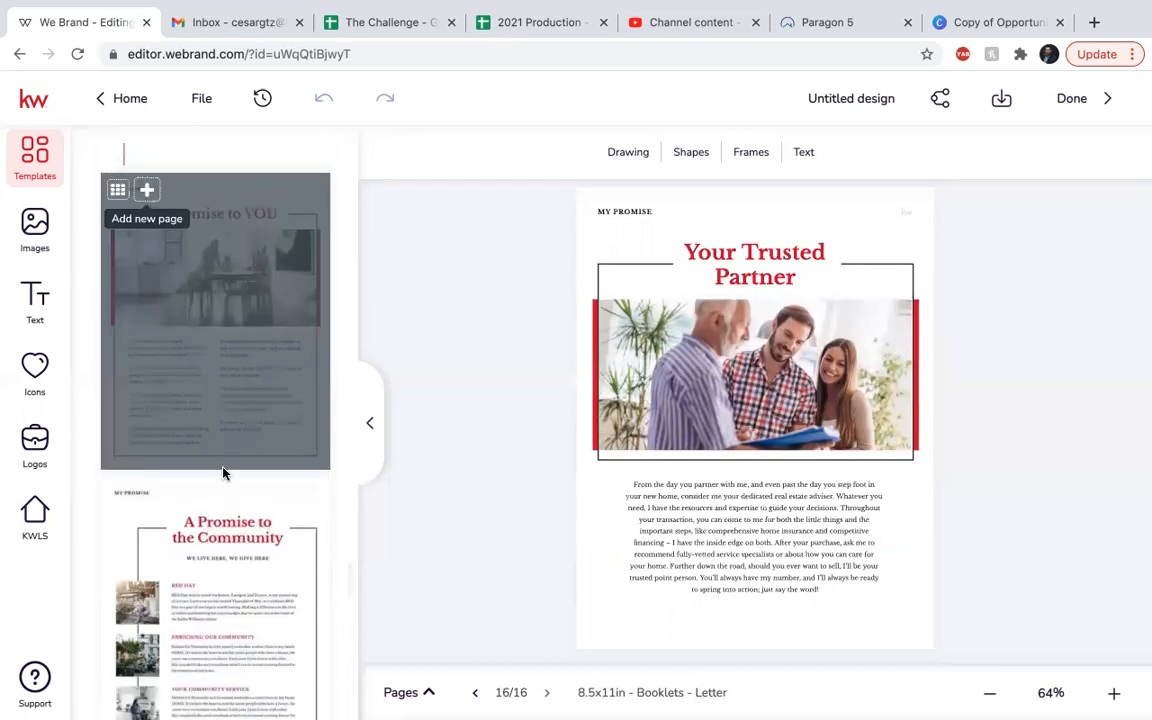
left_click(222, 465)
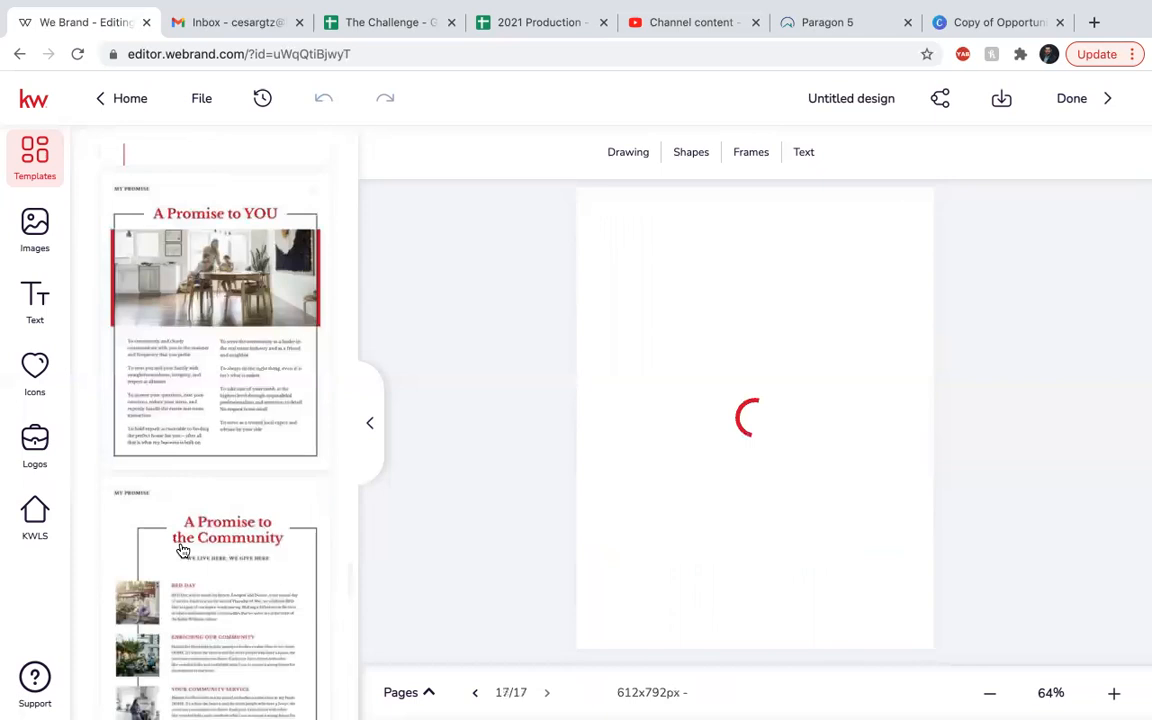
scroll(165, 450, "down", 2)
scroll(153, 350, "down", 1)
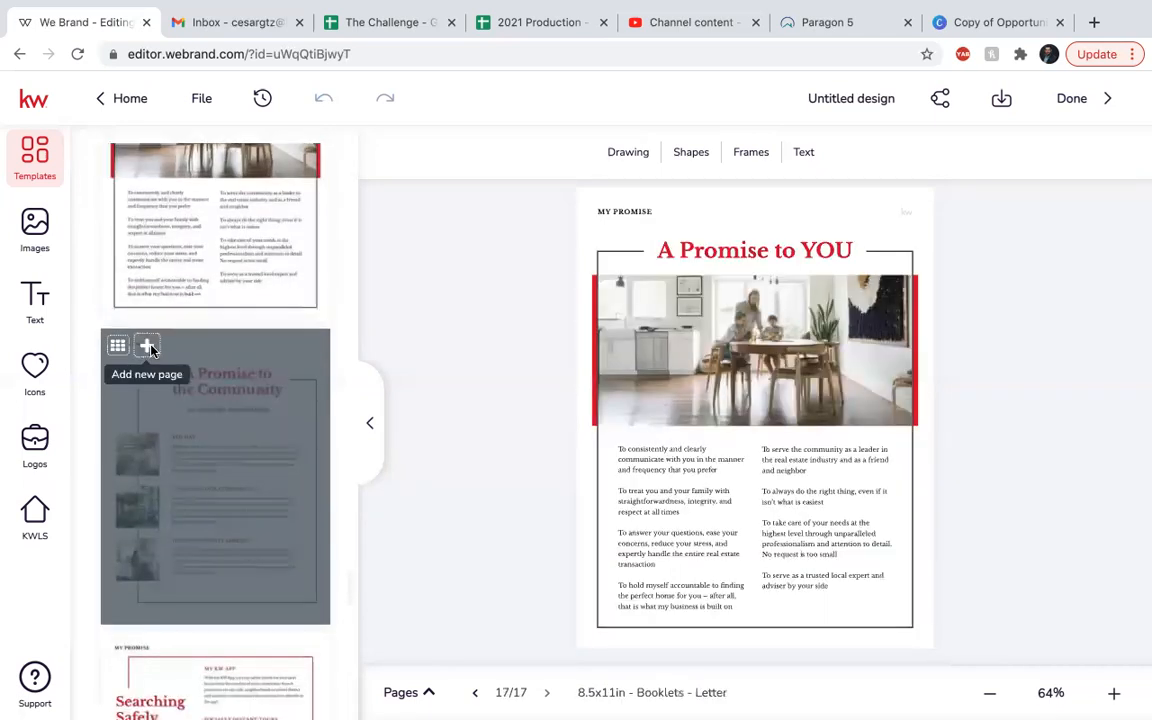
Add the A Promise to the Community, Searching Safely and The Bottom Line pages.
left_click(242, 550)
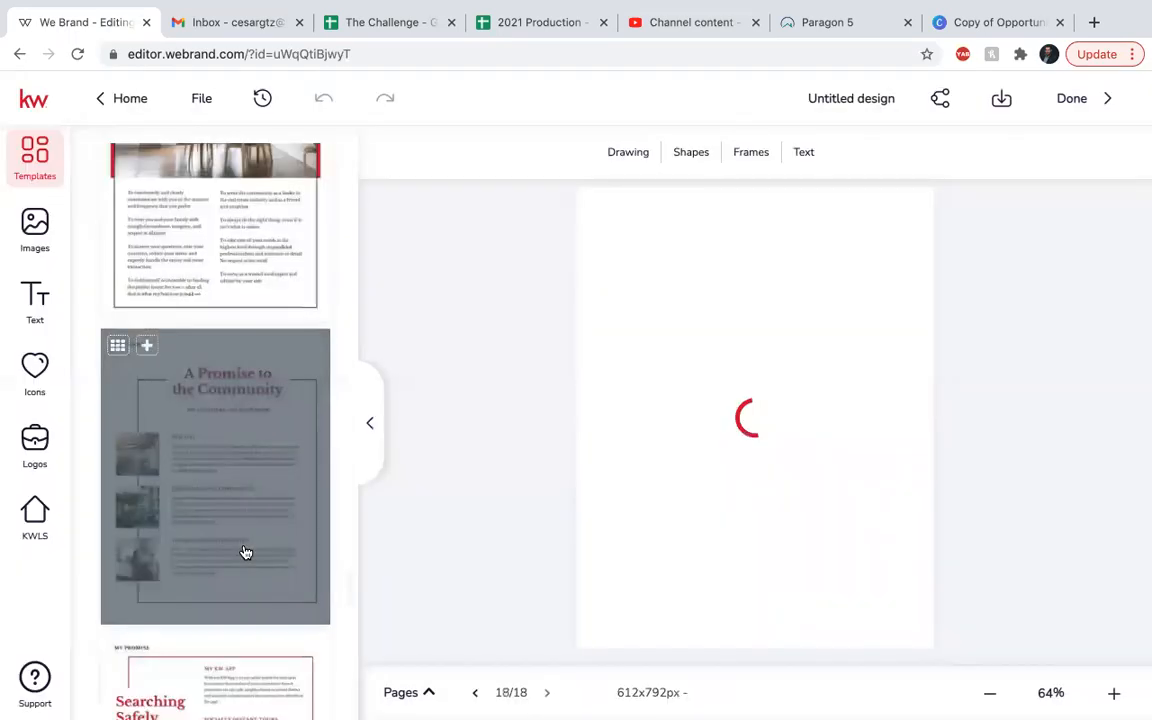
scroll(246, 552, "down", 4)
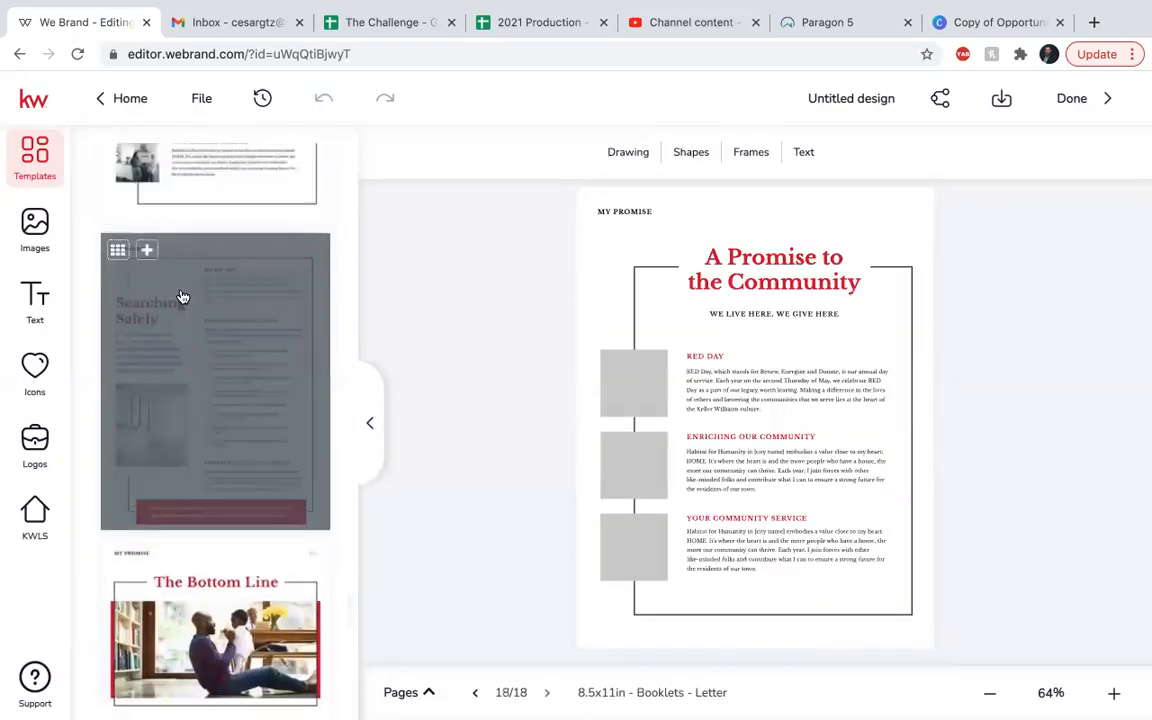
left_click(180, 371)
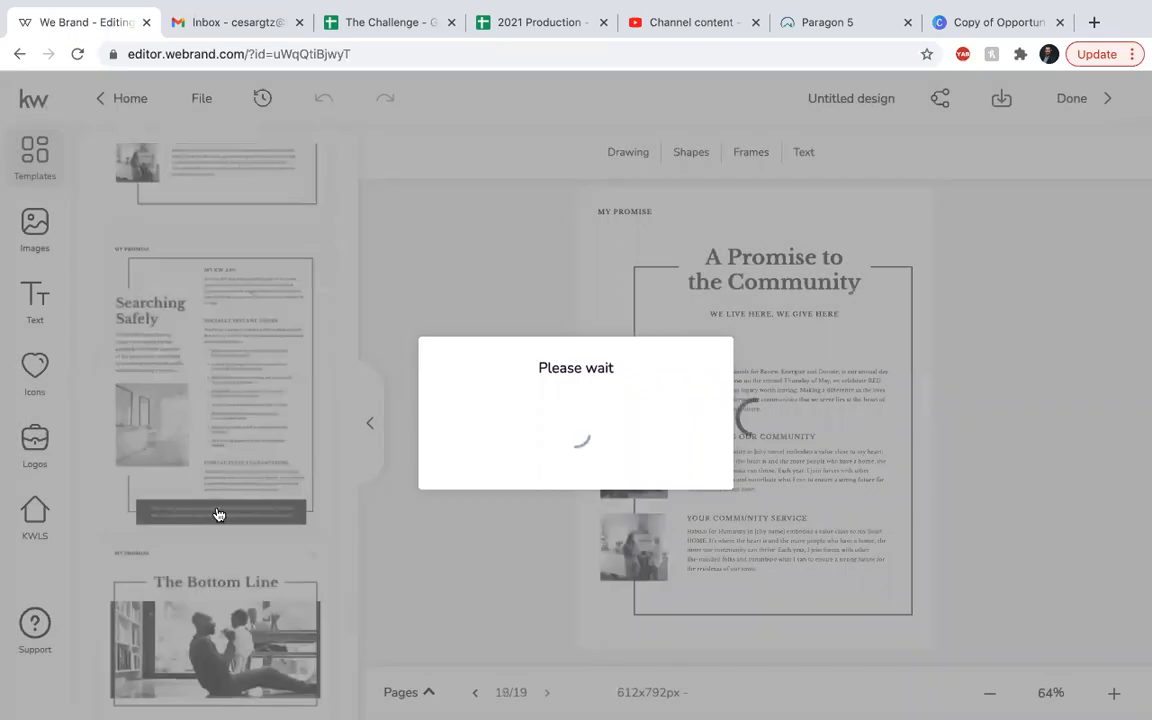
scroll(150, 366, "down", 2)
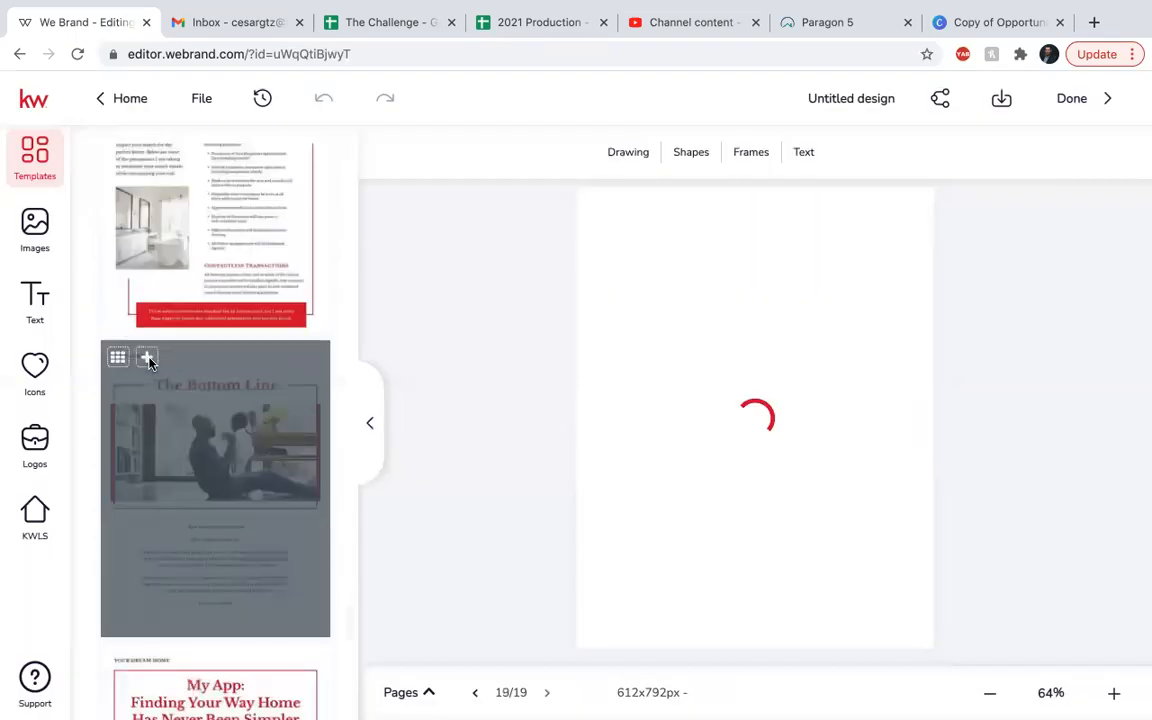
left_click(147, 358)
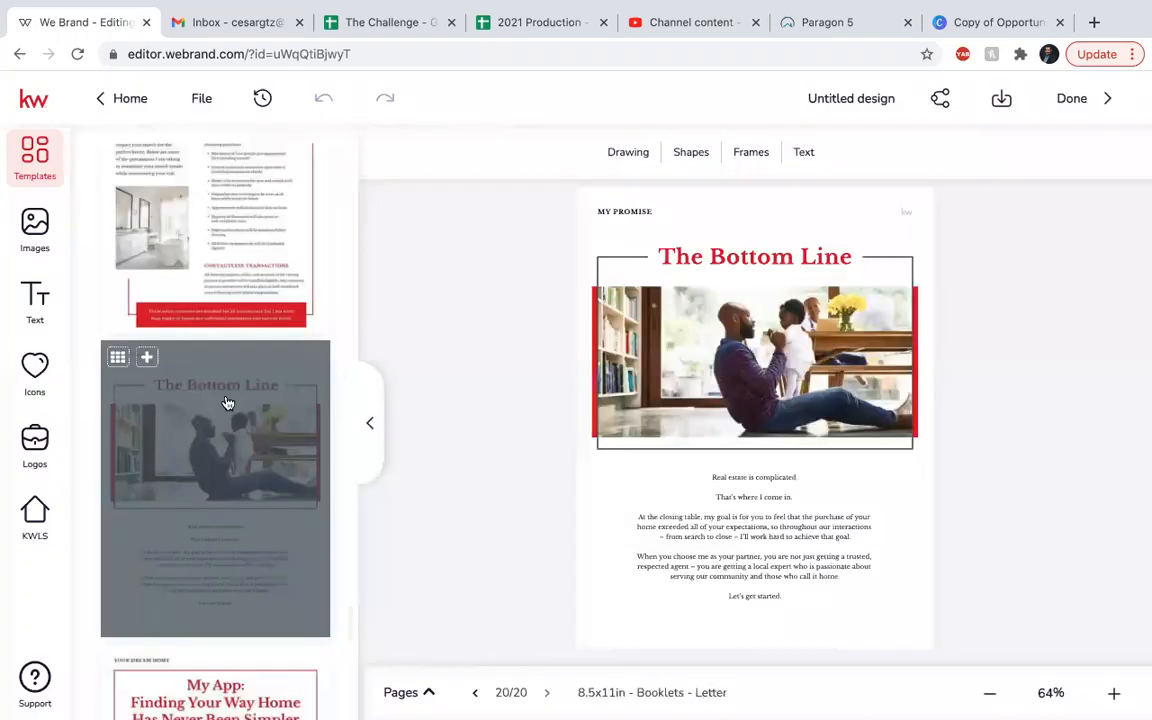
scroll(226, 399, "down", 4)
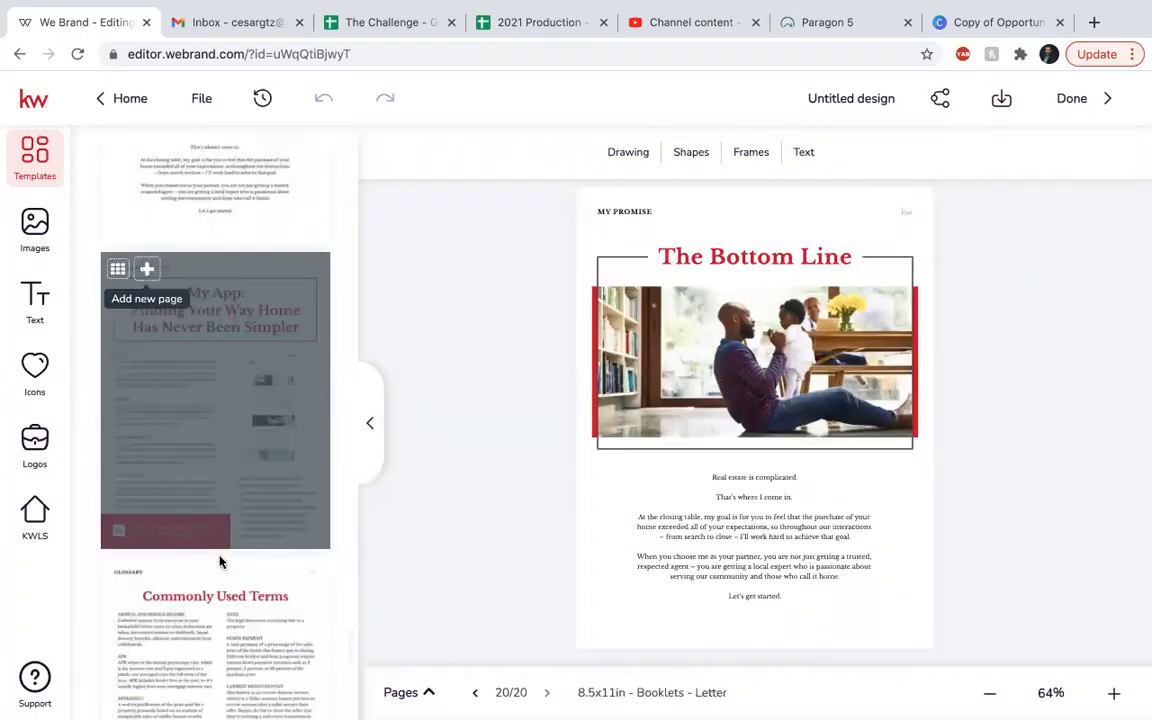
Add the My App, Commonly Used Terms glossary and get-in-touch contact pages, reaching 24 pages.
left_click(290, 504)
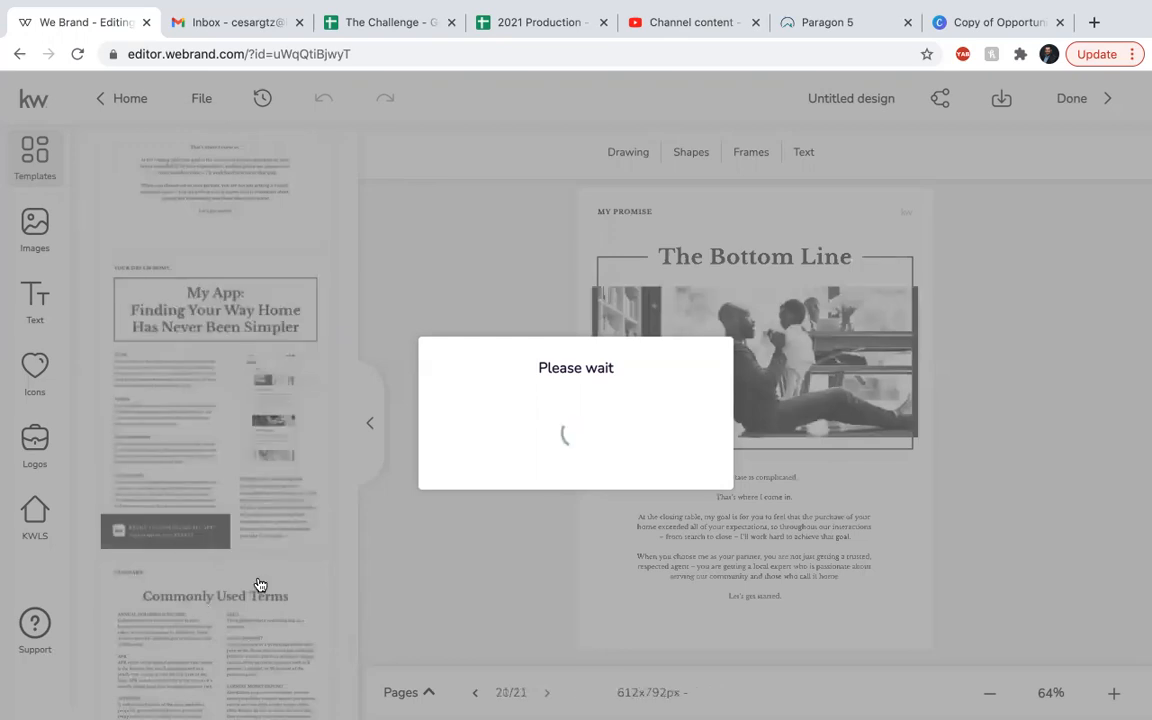
scroll(225, 440, "down", 3)
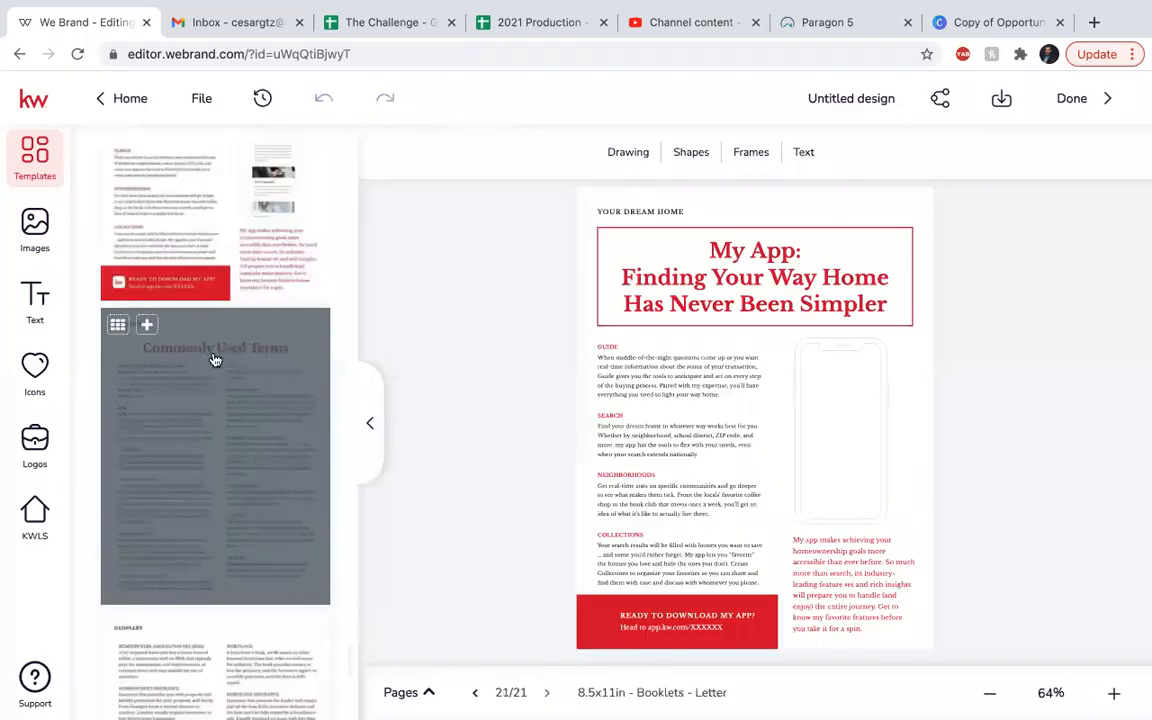
scroll(175, 270, "down", 2)
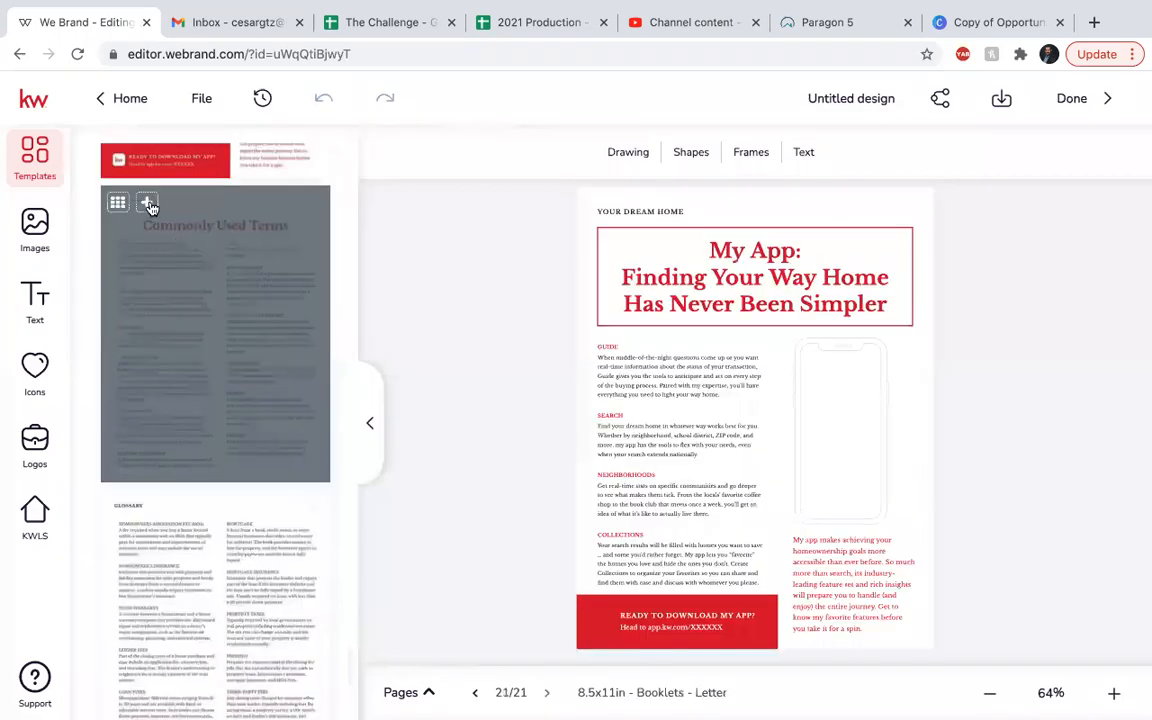
left_click(239, 406)
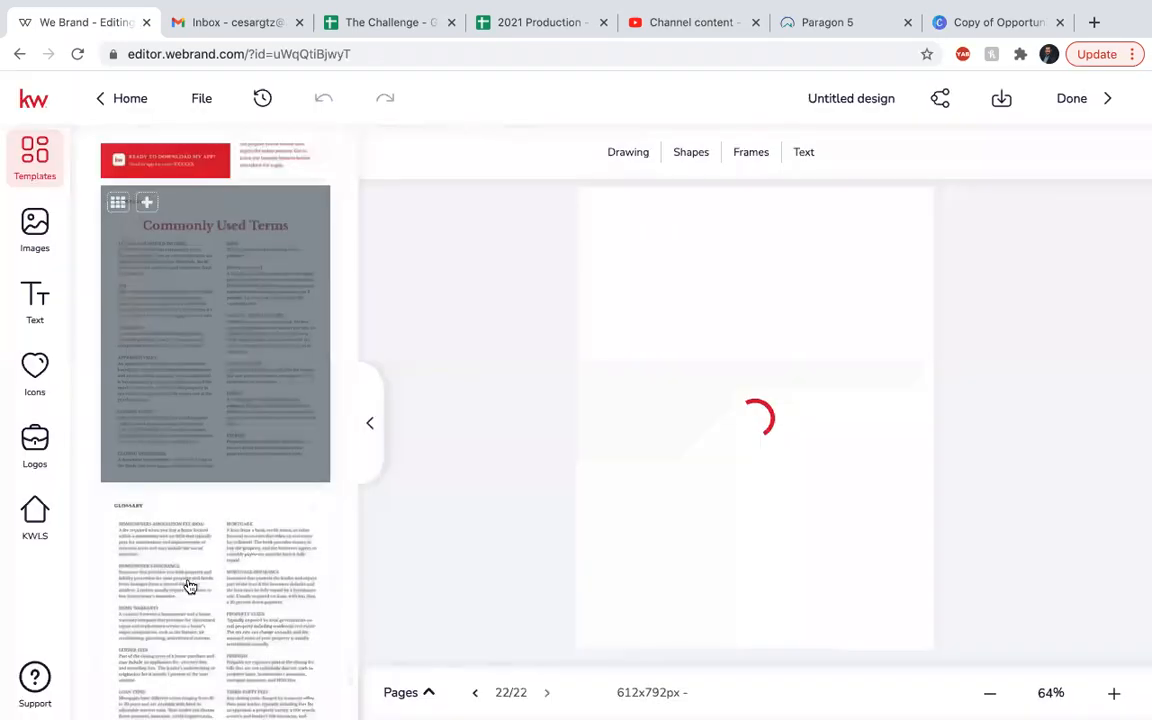
scroll(190, 586, "down", 1)
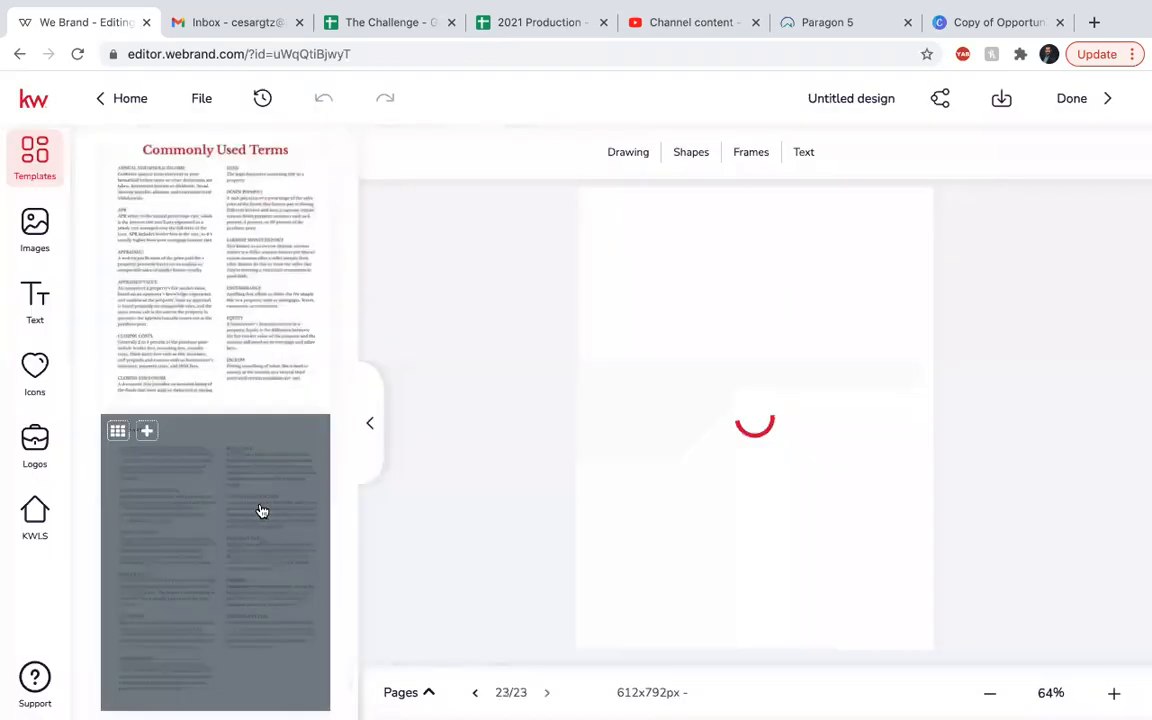
scroll(260, 508, "down", 5)
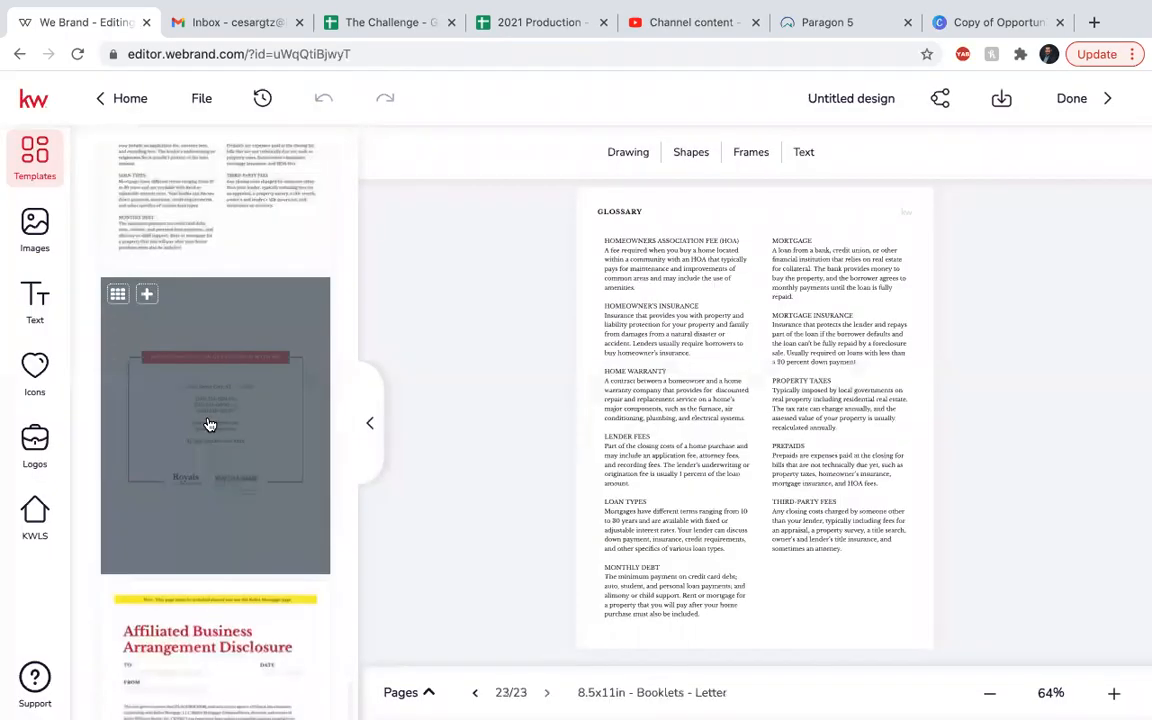
scroll(152, 285, "down", 1)
left_click(148, 283)
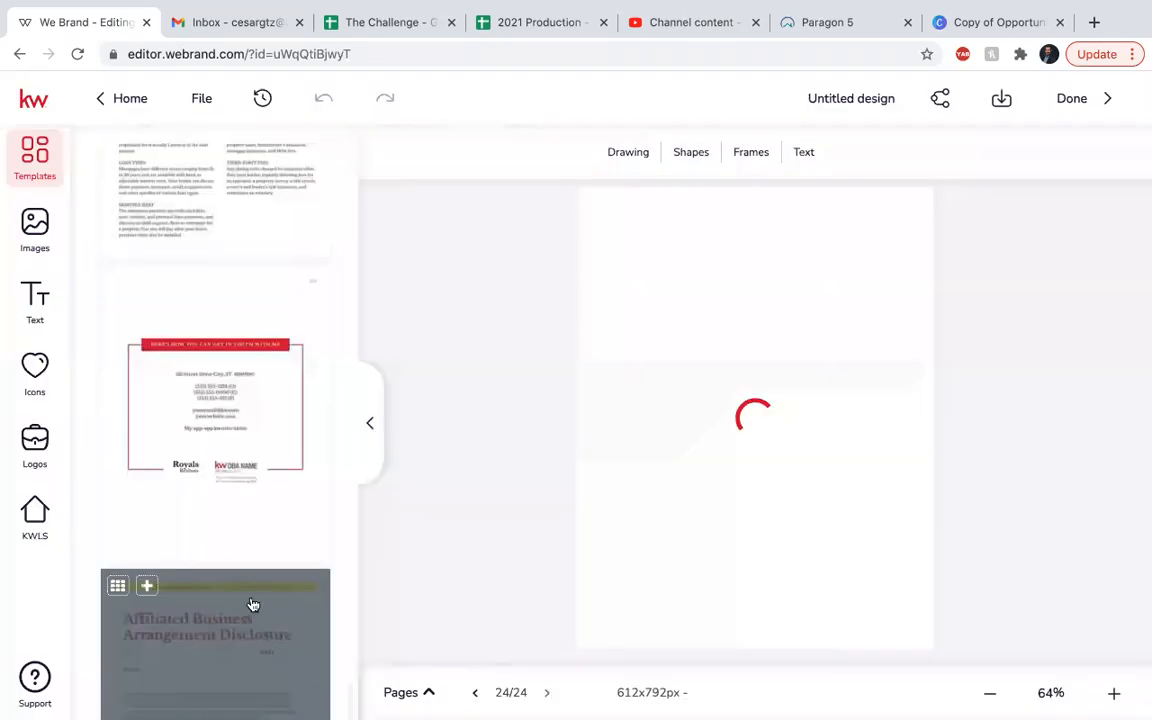
scroll(235, 580, "down", 3)
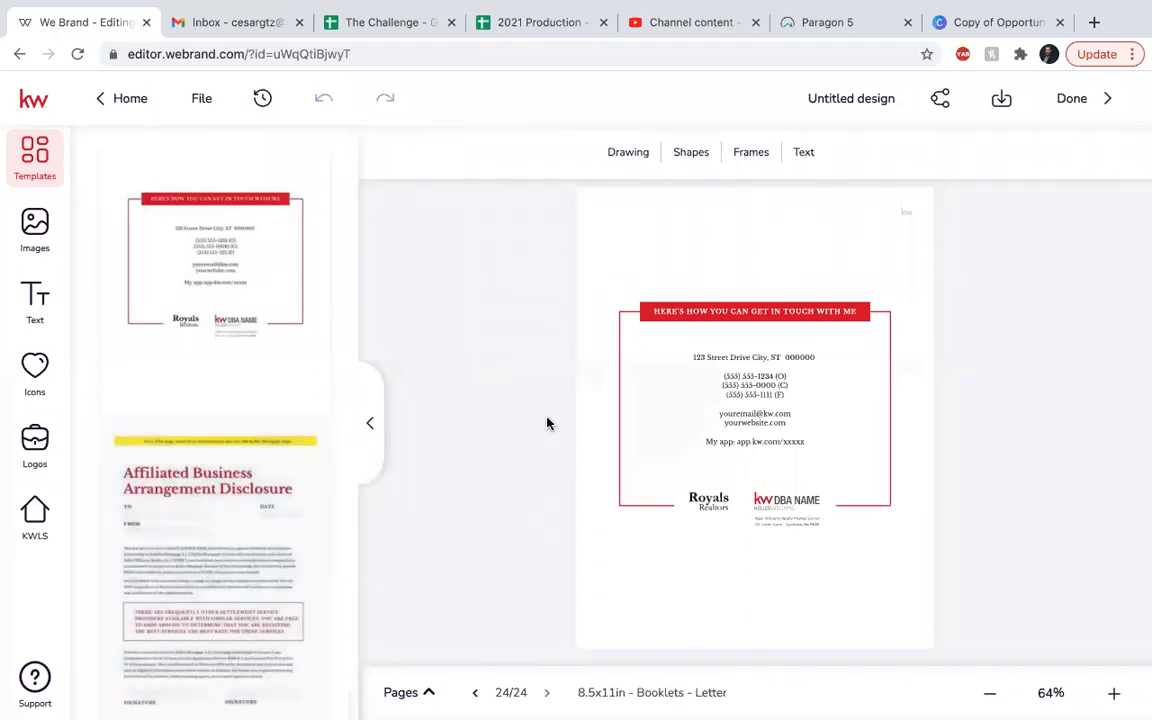
Jump to the Table of Contents page and step forward five pages through the booklet.
left_click(437, 694)
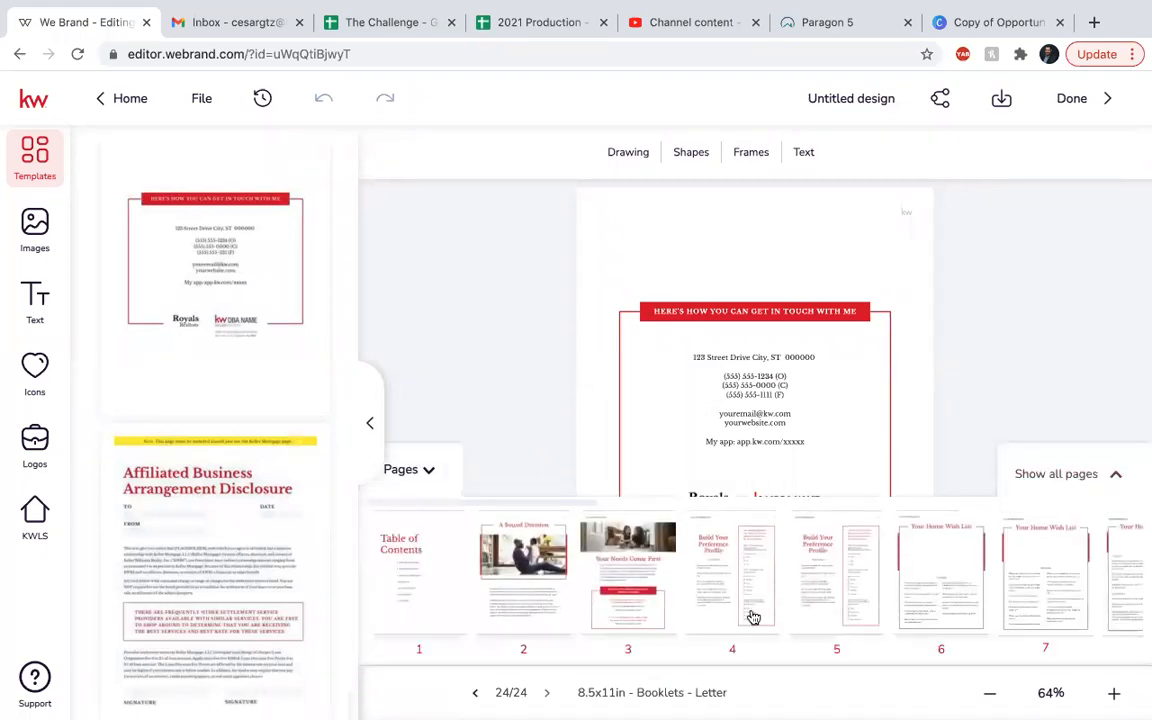
left_click(1090, 477)
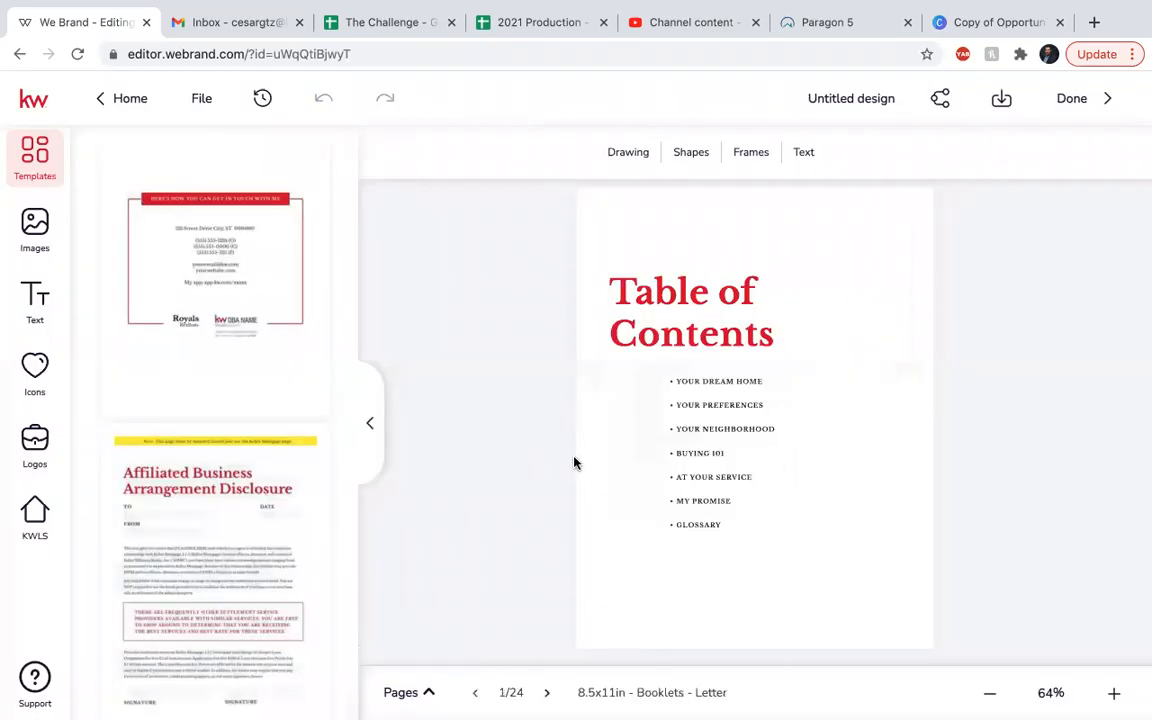
left_click(546, 693)
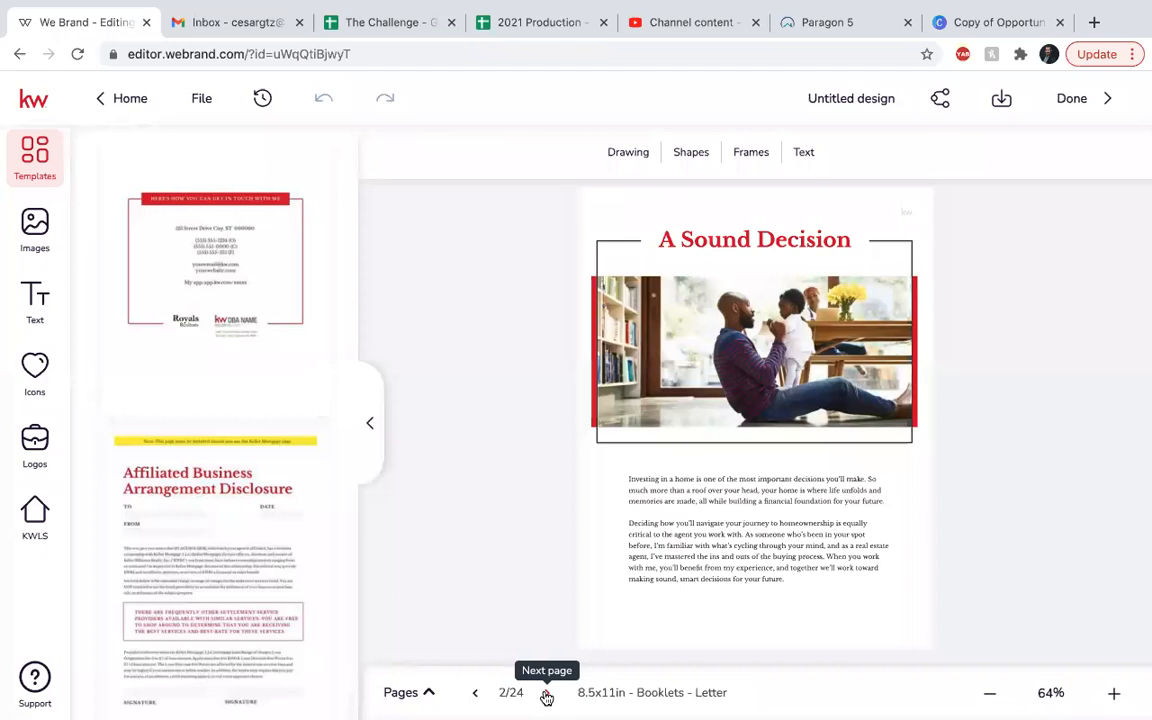
left_click(546, 694)
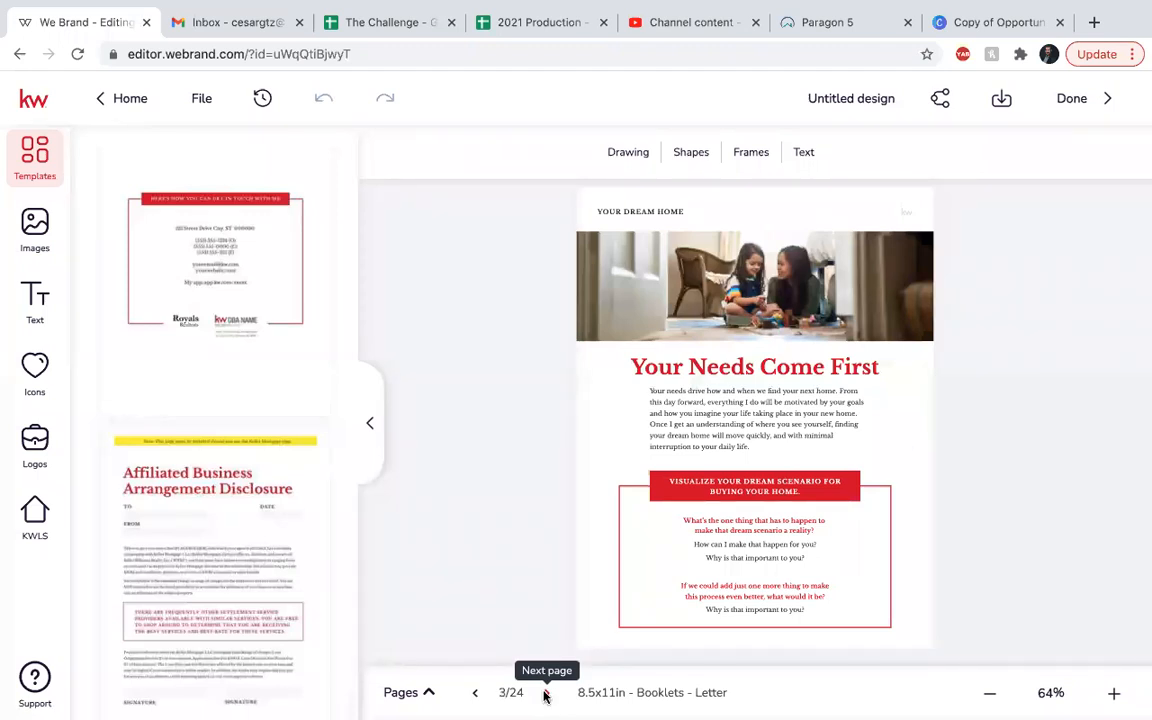
left_click(545, 693)
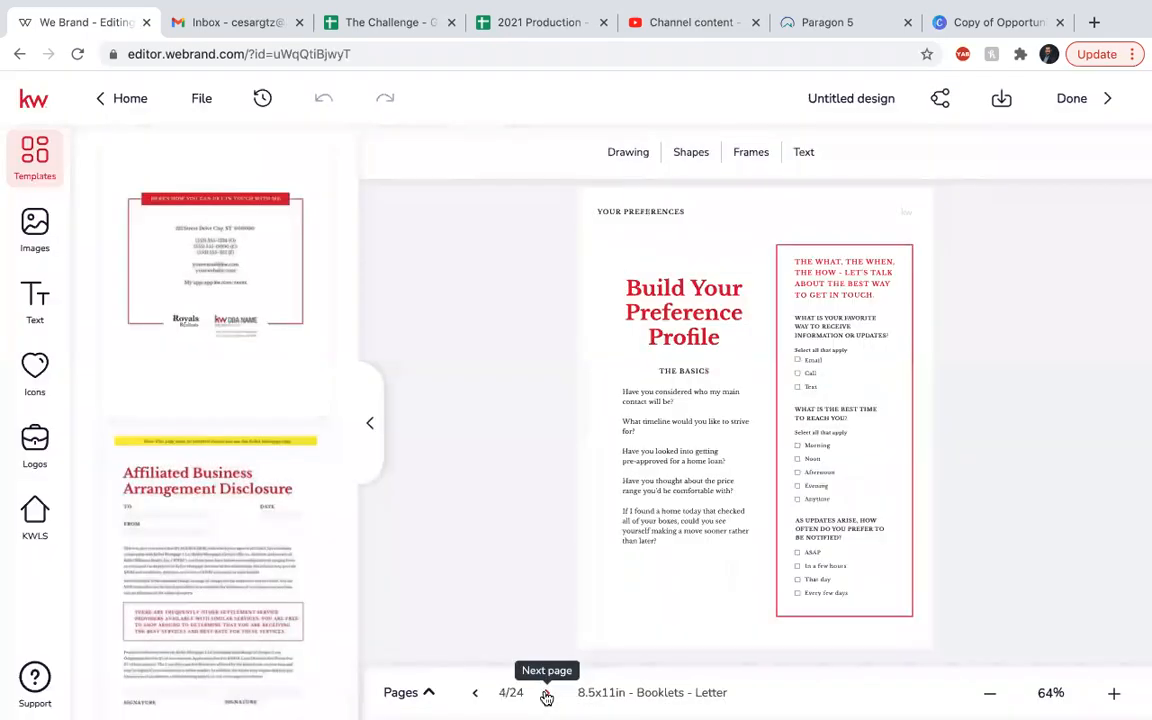
left_click(545, 695)
left_click(546, 697)
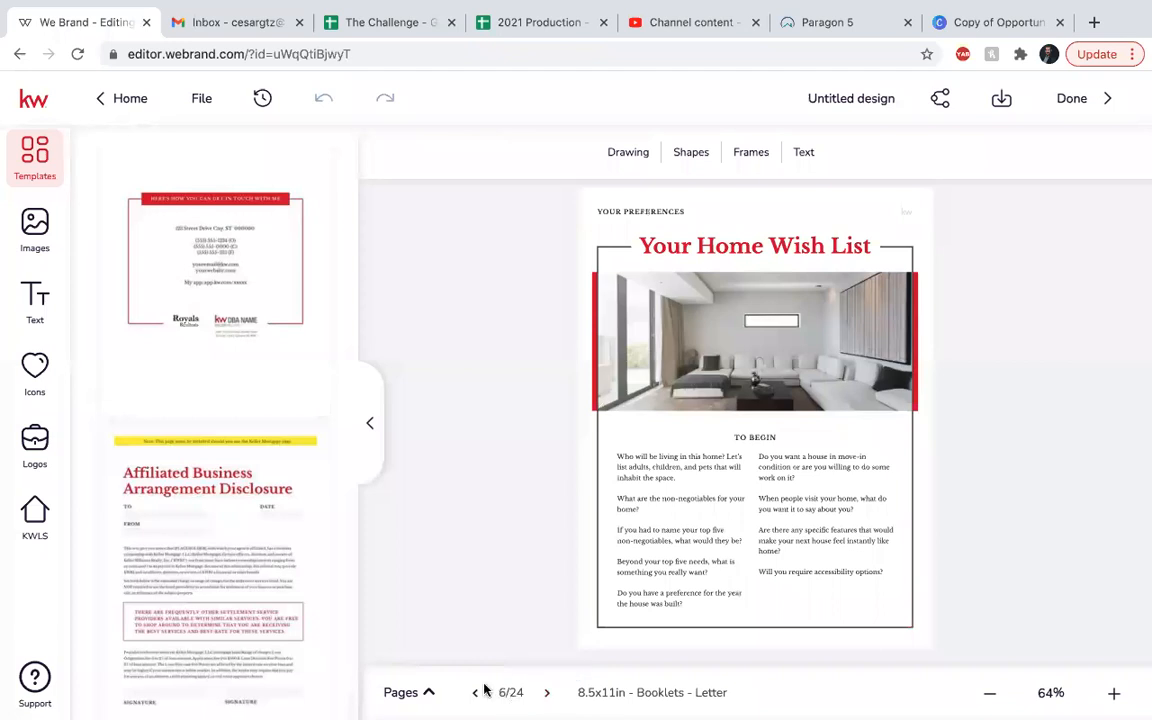
Open page 10, Your Neighborhood Preference, from the all-pages overview and select its website line.
left_click(426, 692)
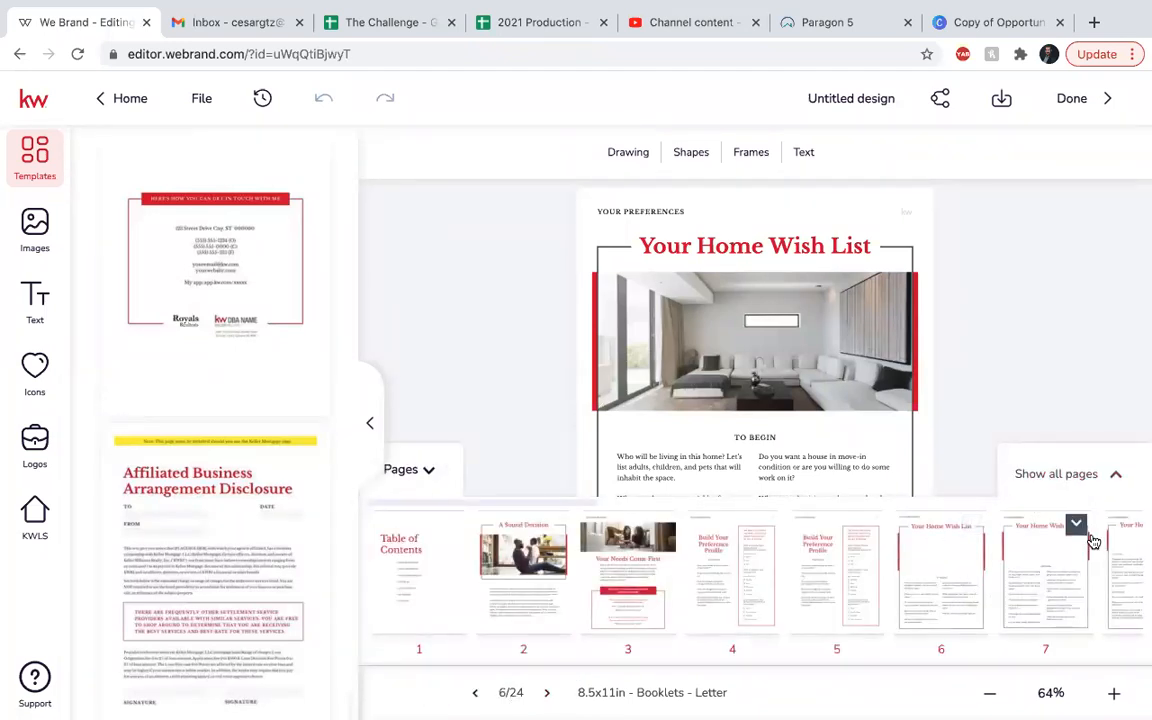
left_click(1098, 478)
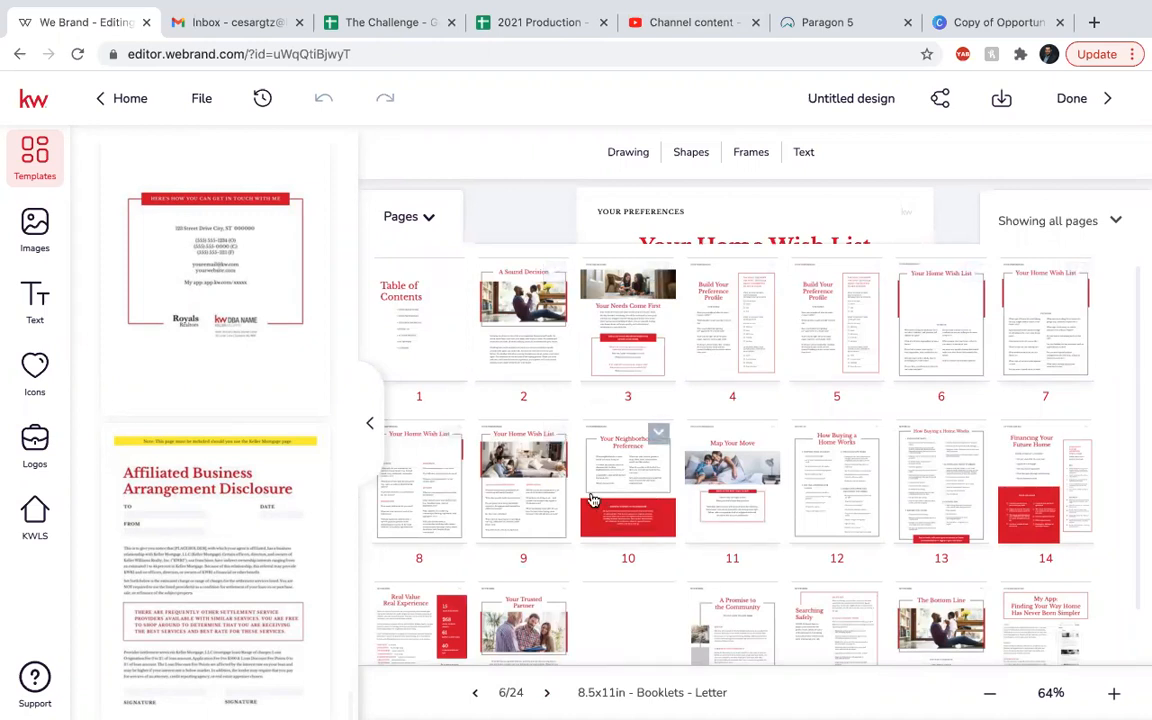
left_click(635, 532)
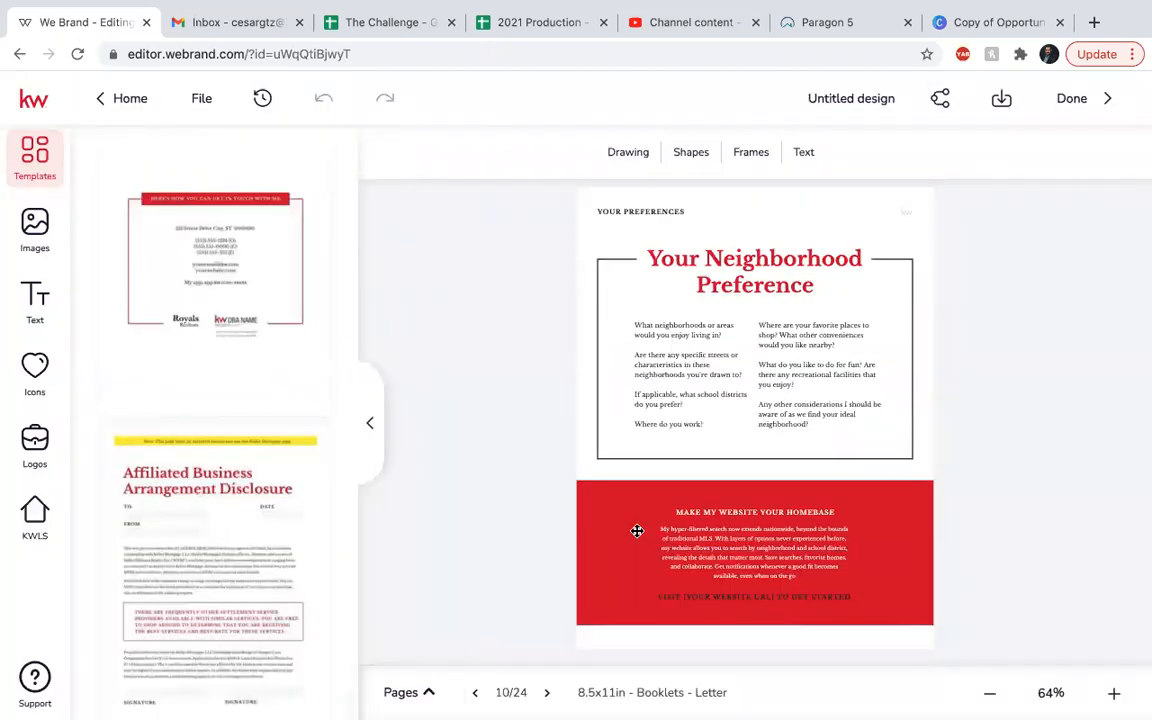
left_click(738, 597)
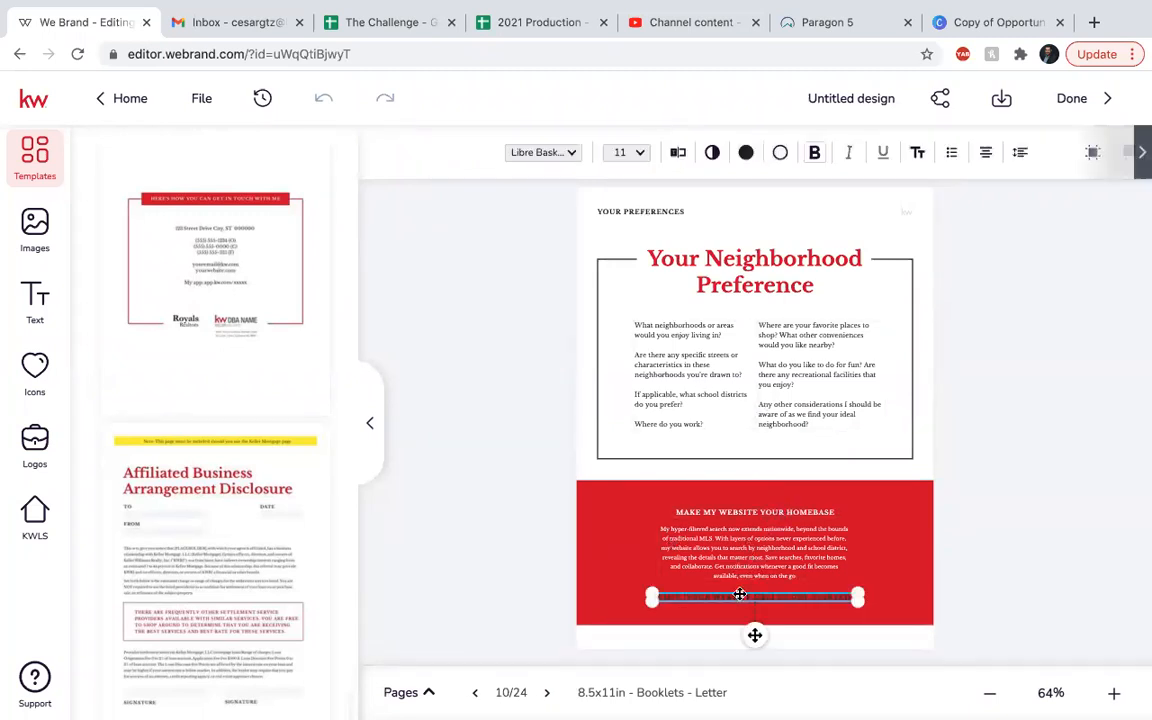
Replace [YOUR WEBSITE URL] in page 10's banner with MILESTONE.KW.com and save the text.
left_click(678, 154)
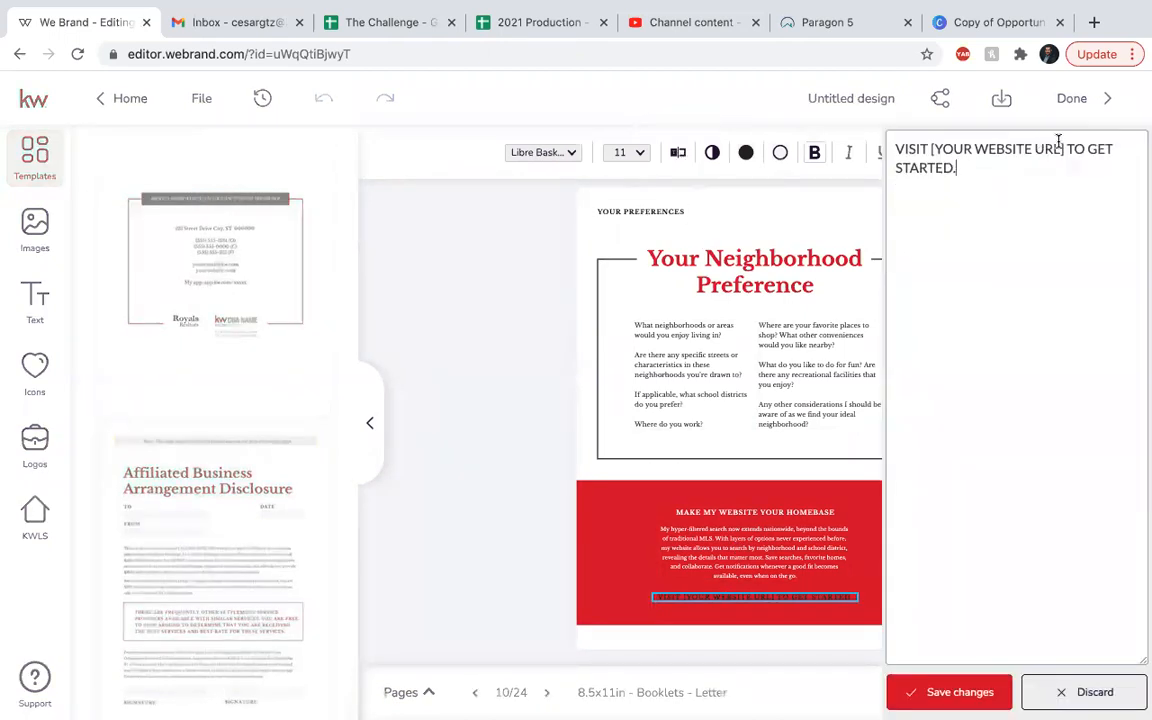
left_click_drag(1054, 149, 935, 149)
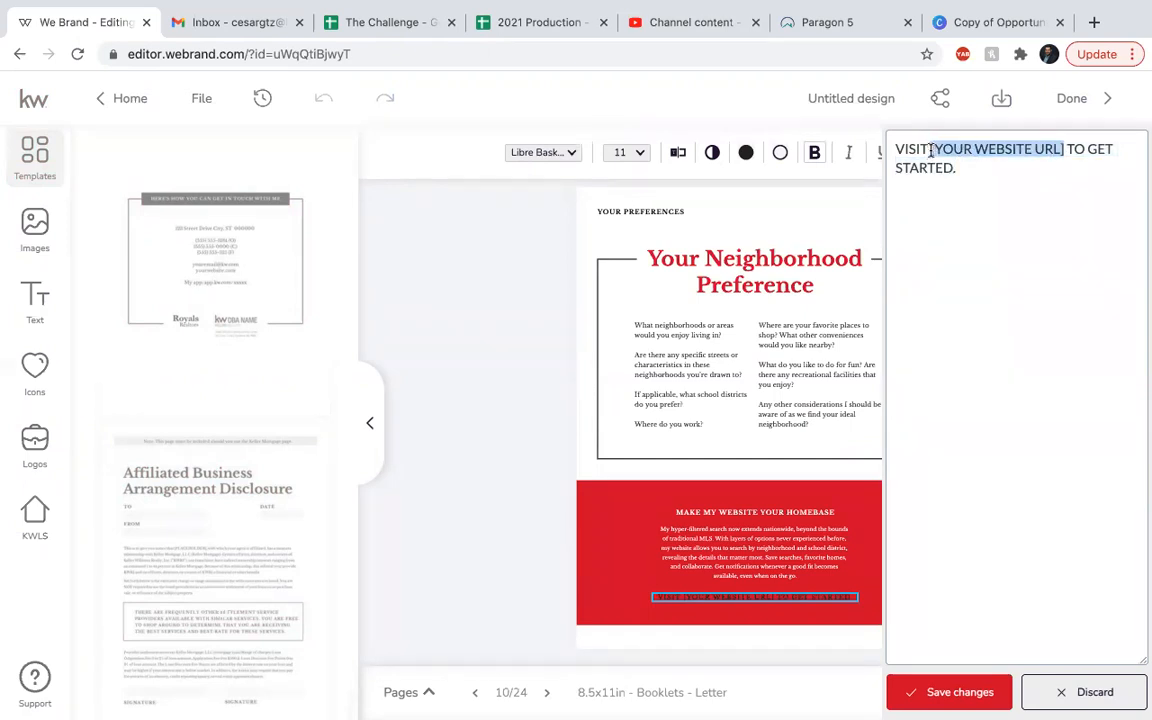
type("milestone")
key("BackSpace")
key("BackSpace")
key("BackSpace")
key("BackSpace")
key("BackSpace")
key("BackSpace")
key("BackSpace")
key("BackSpace")
key("BackSpace")
type("MILESTONE.KW.c")
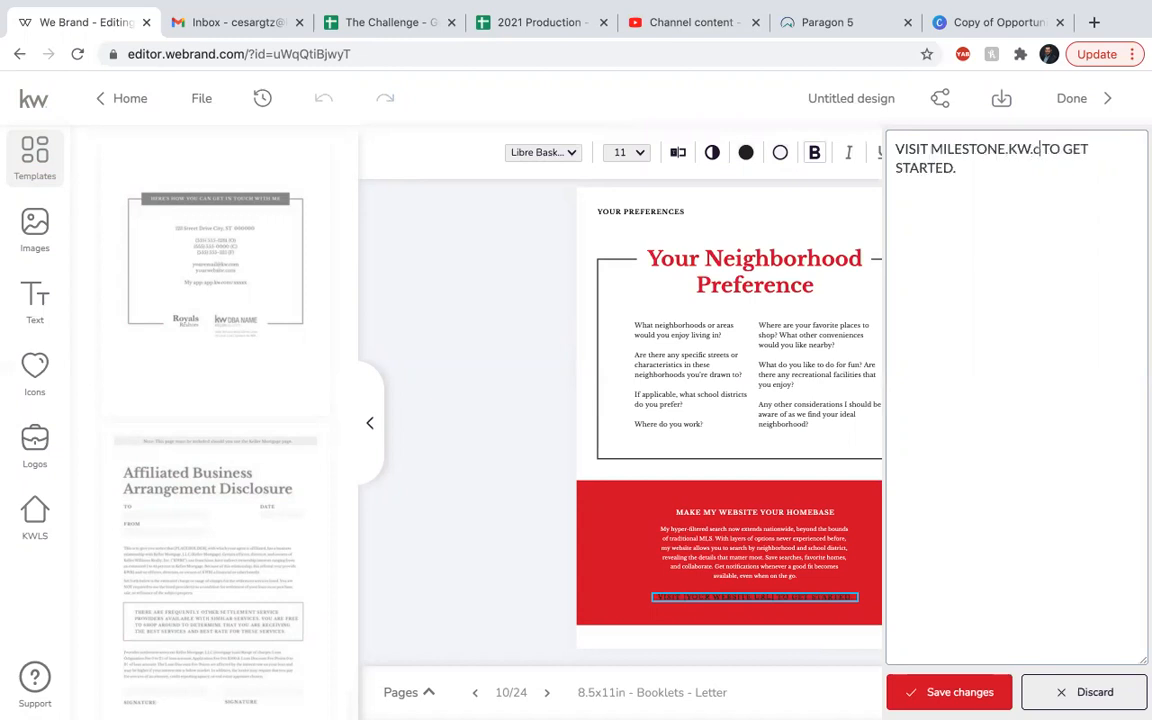
type("om")
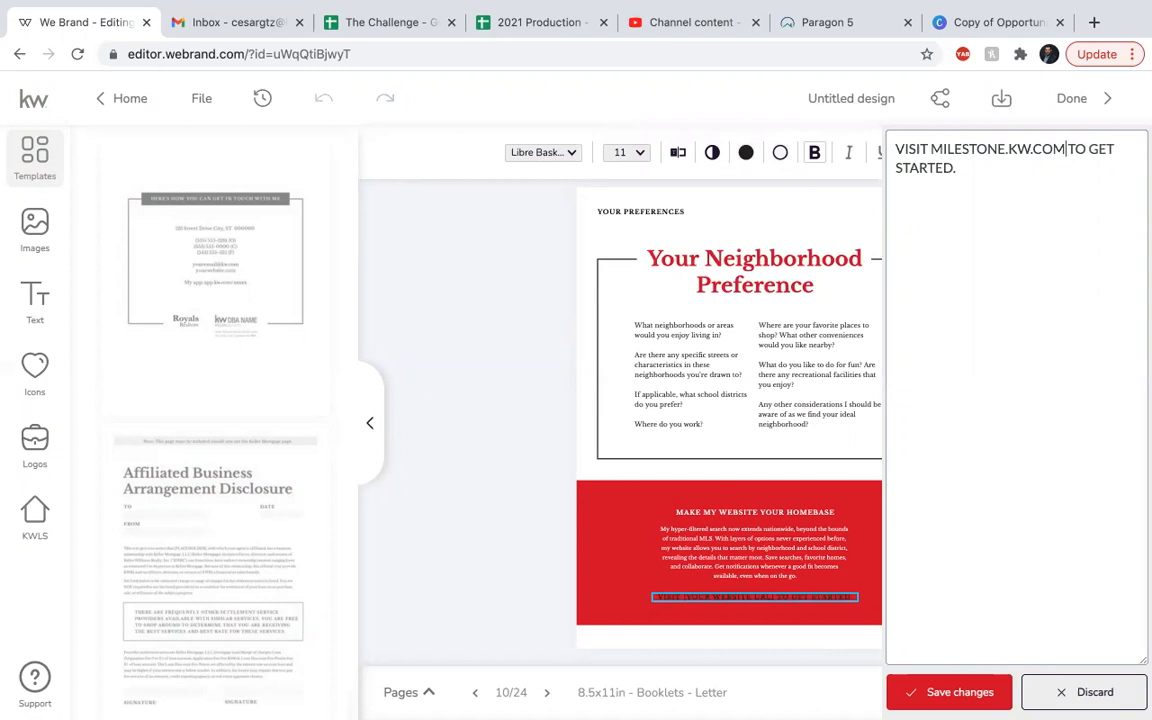
left_click(953, 705)
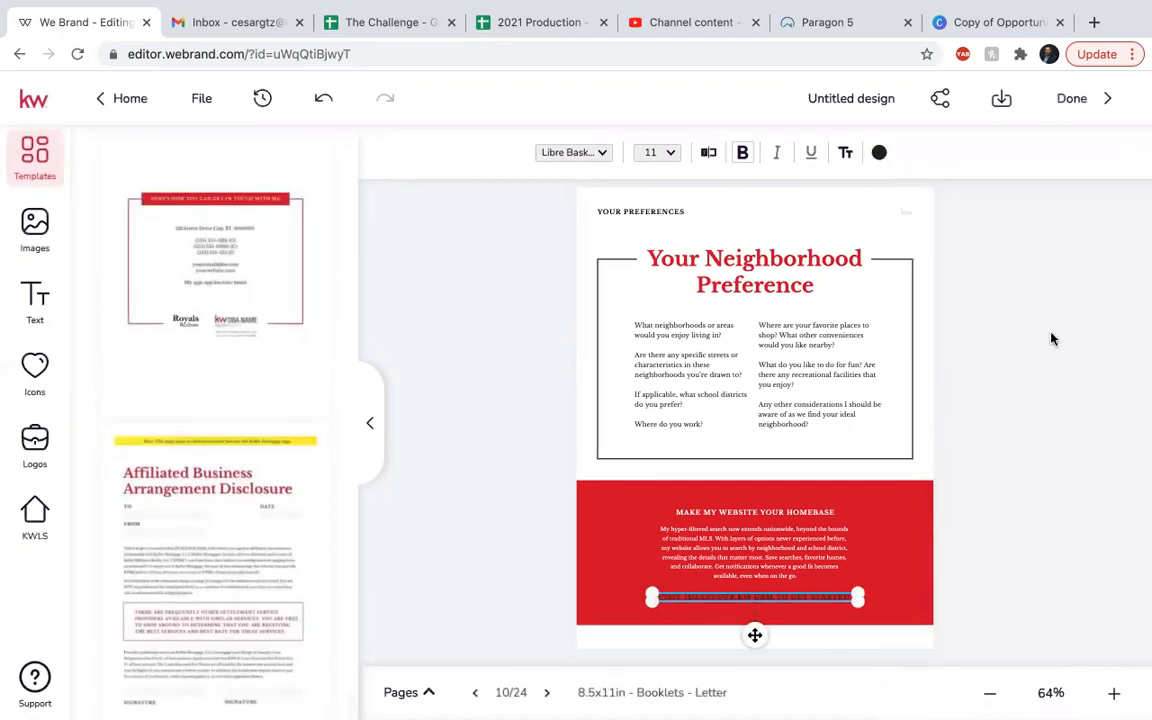
Advance four pages to page 14 of 24, Real Value Real Experience.
left_click(547, 694)
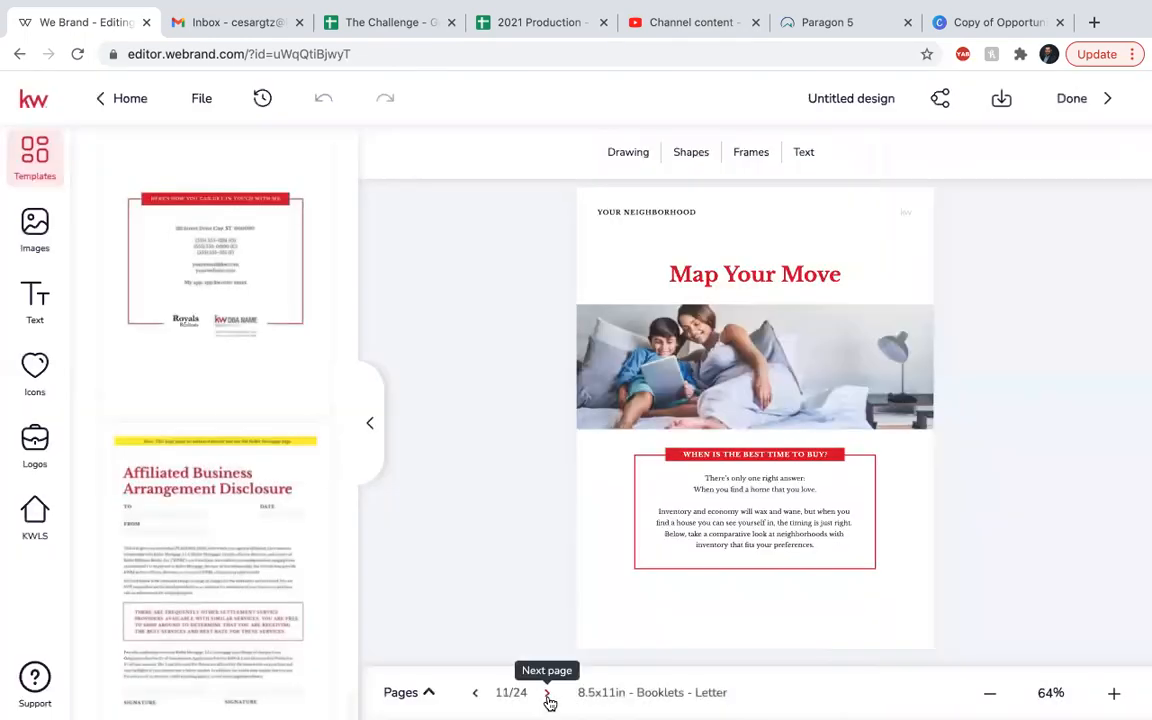
left_click(548, 697)
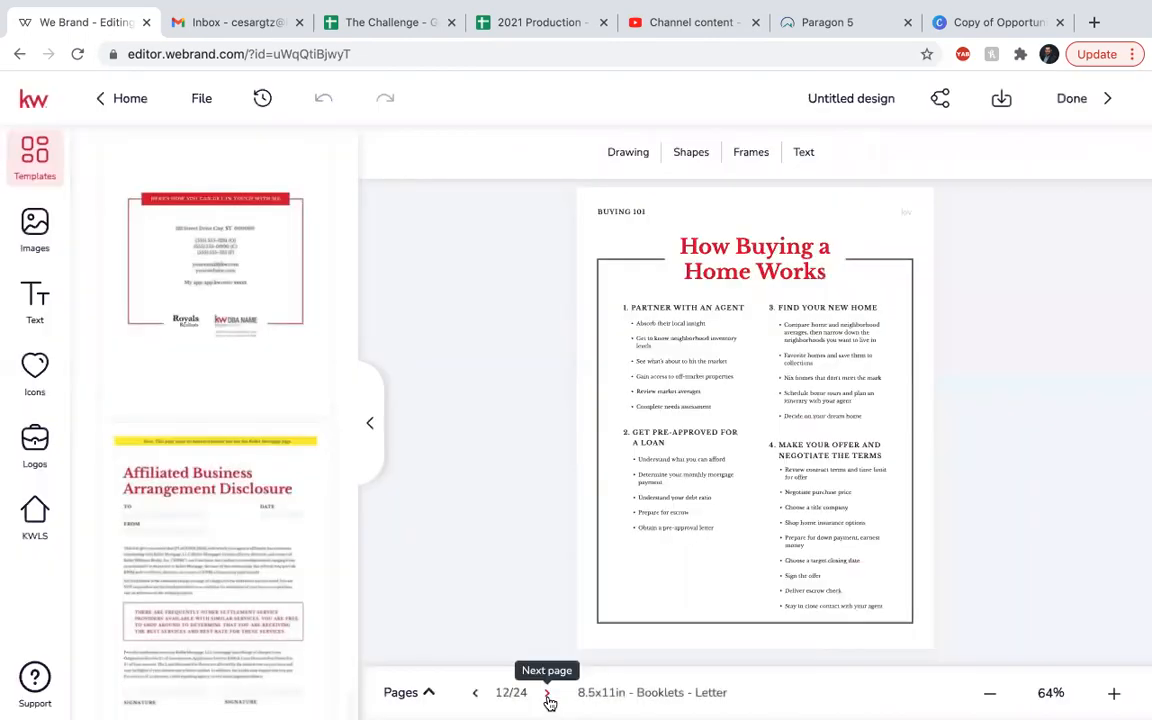
left_click(548, 695)
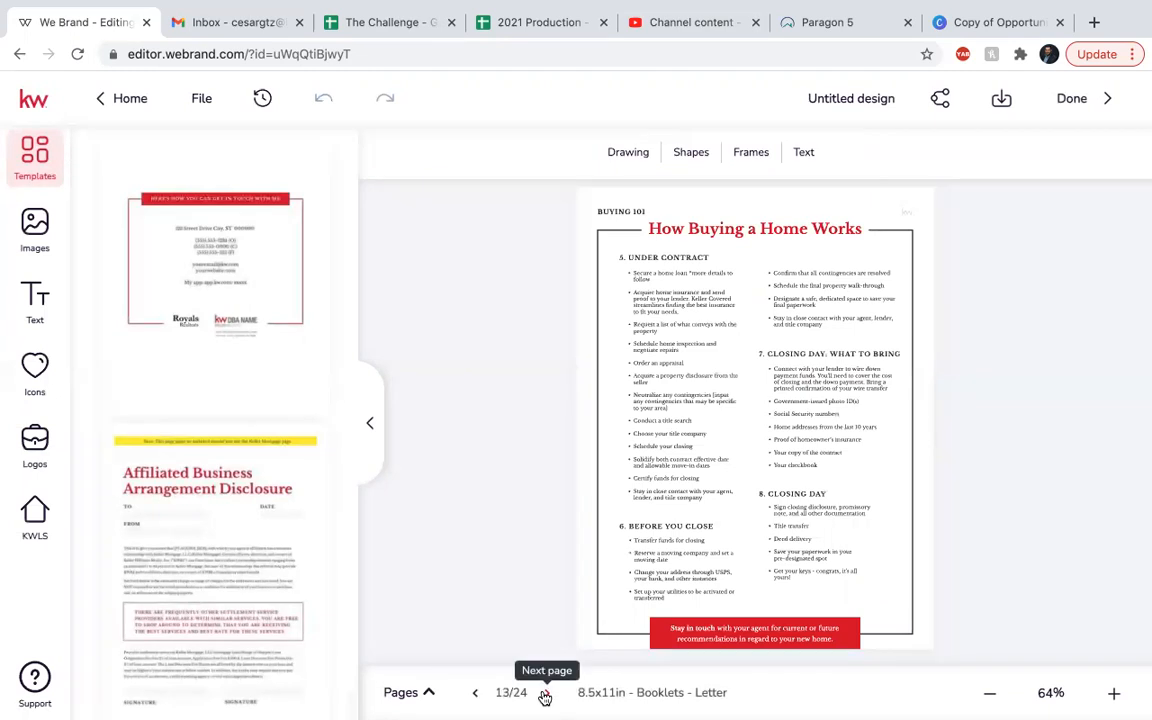
left_click(546, 693)
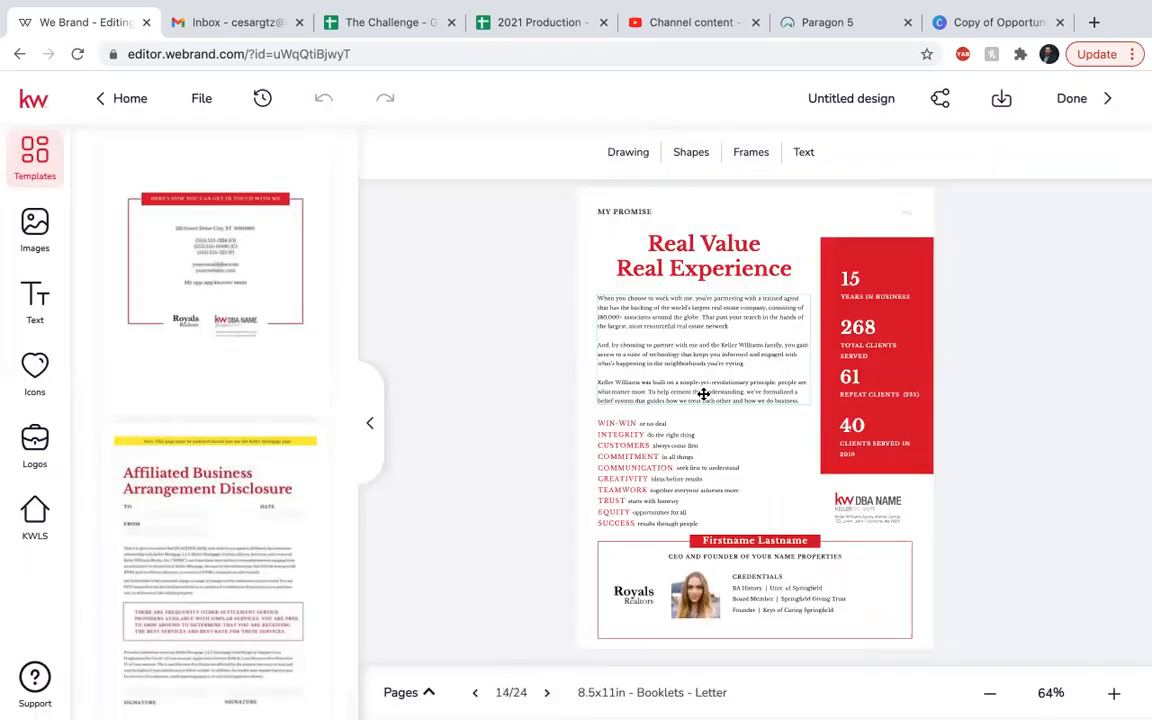
Swap the page 14 headshot for the man's photo.
left_click(695, 592)
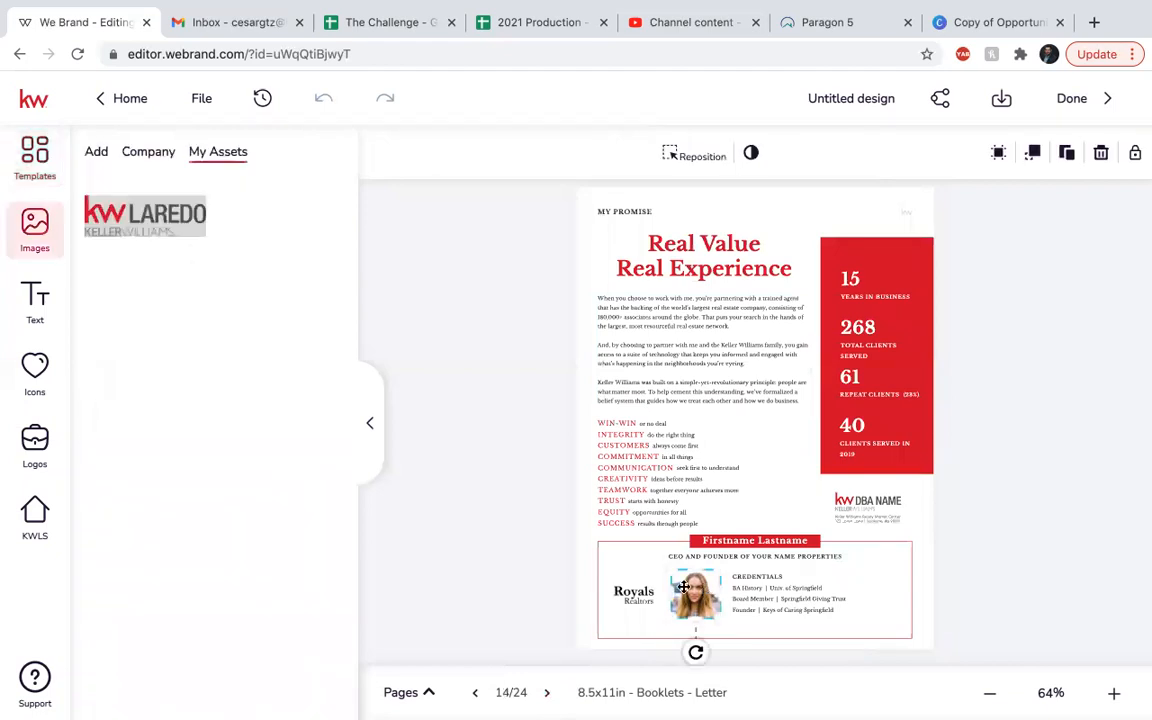
left_click(95, 152)
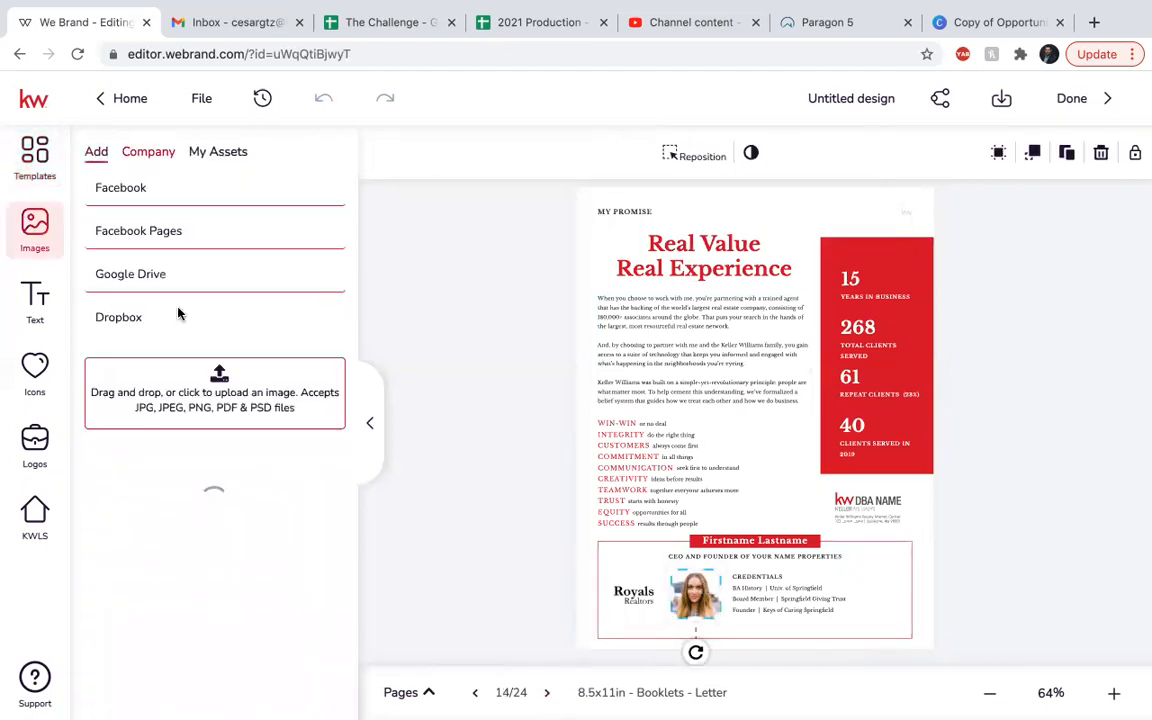
scroll(256, 590, "down", 5)
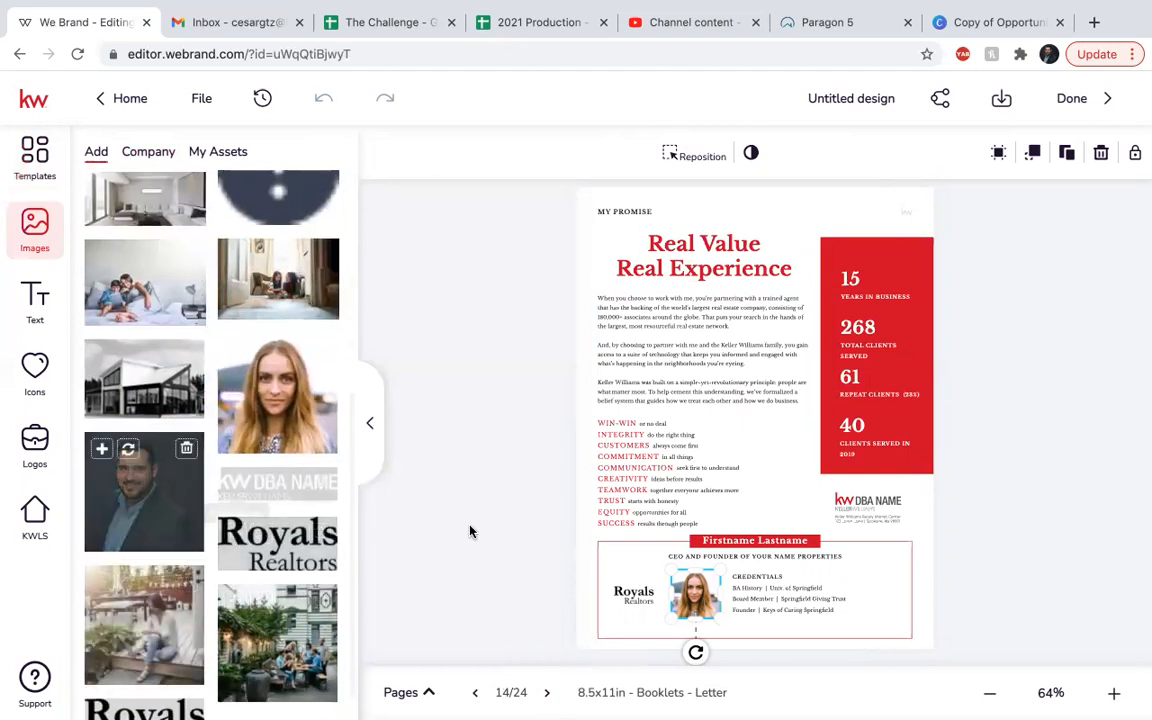
left_click(129, 449)
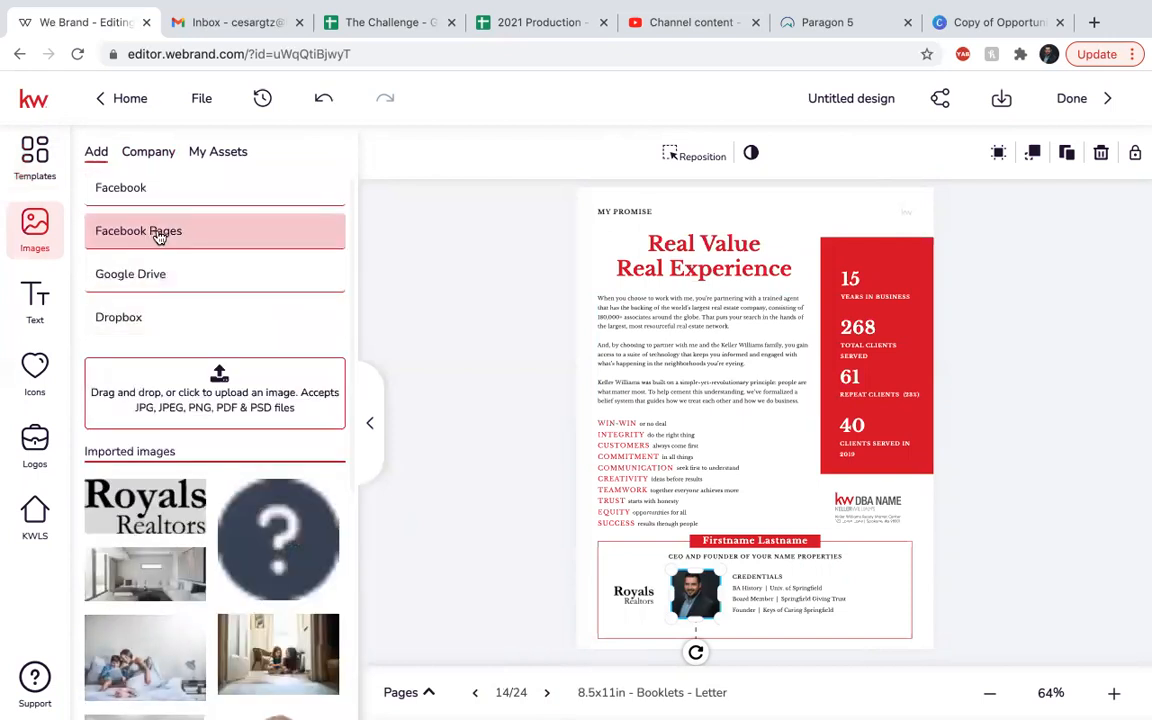
left_click(158, 233)
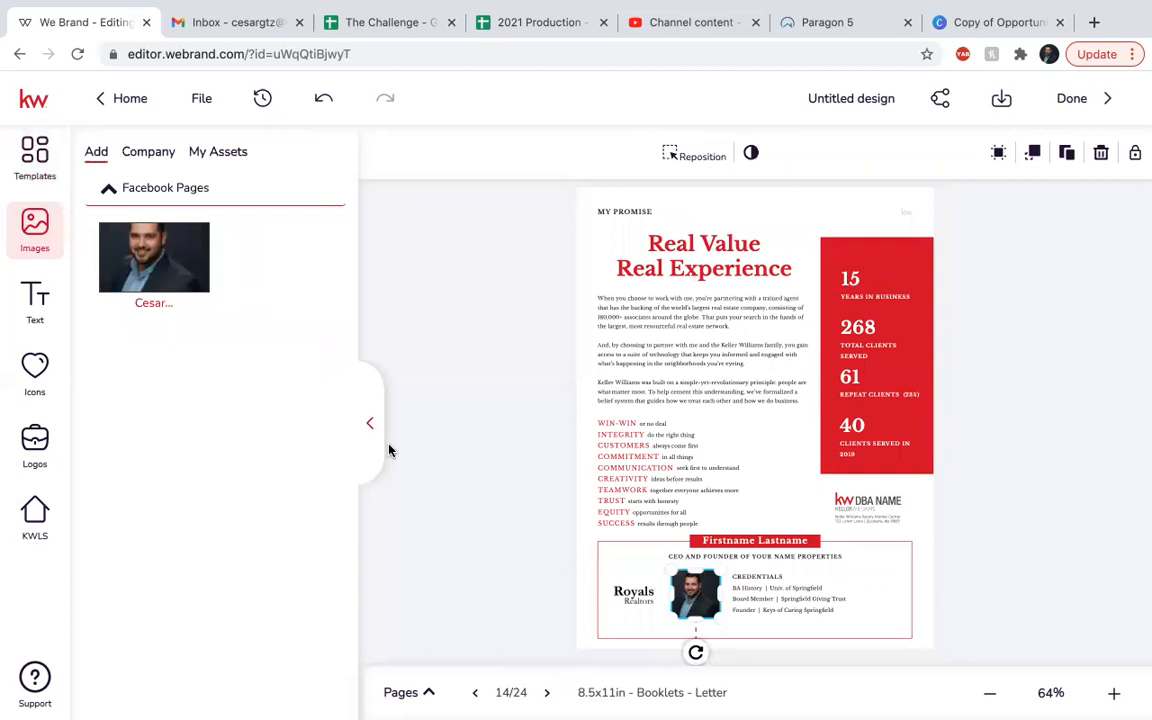
Delete the small Royals Realtors logo beside the headshot.
left_click(638, 599)
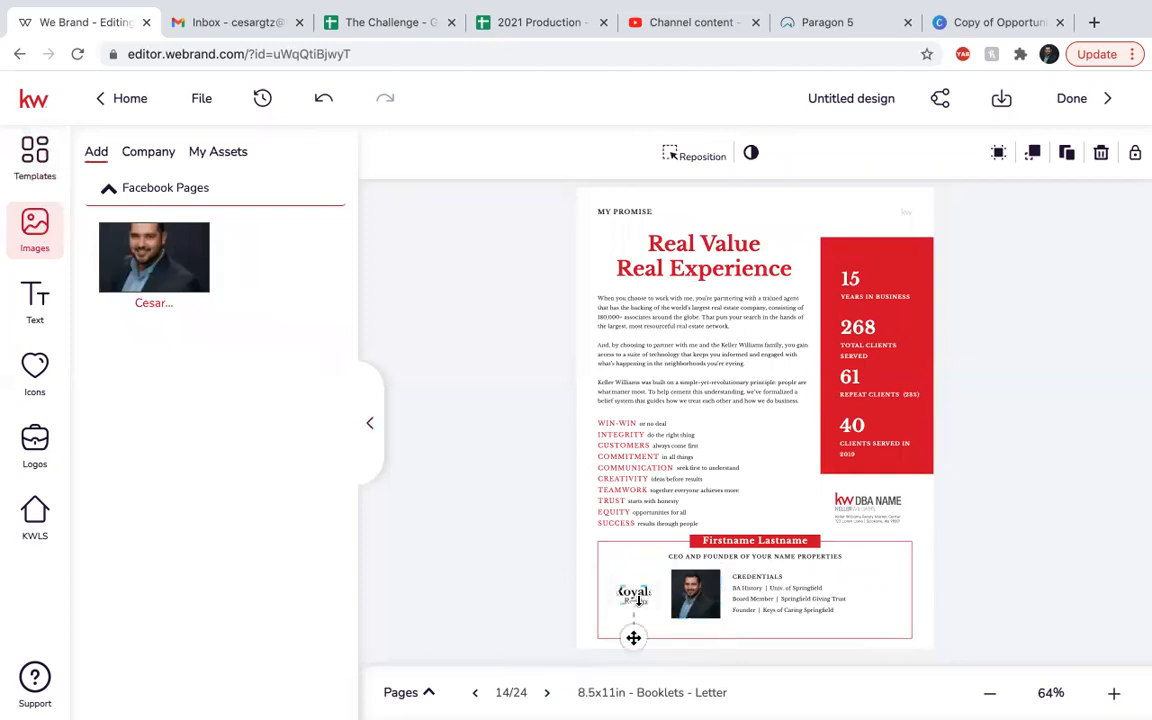
left_click(638, 594)
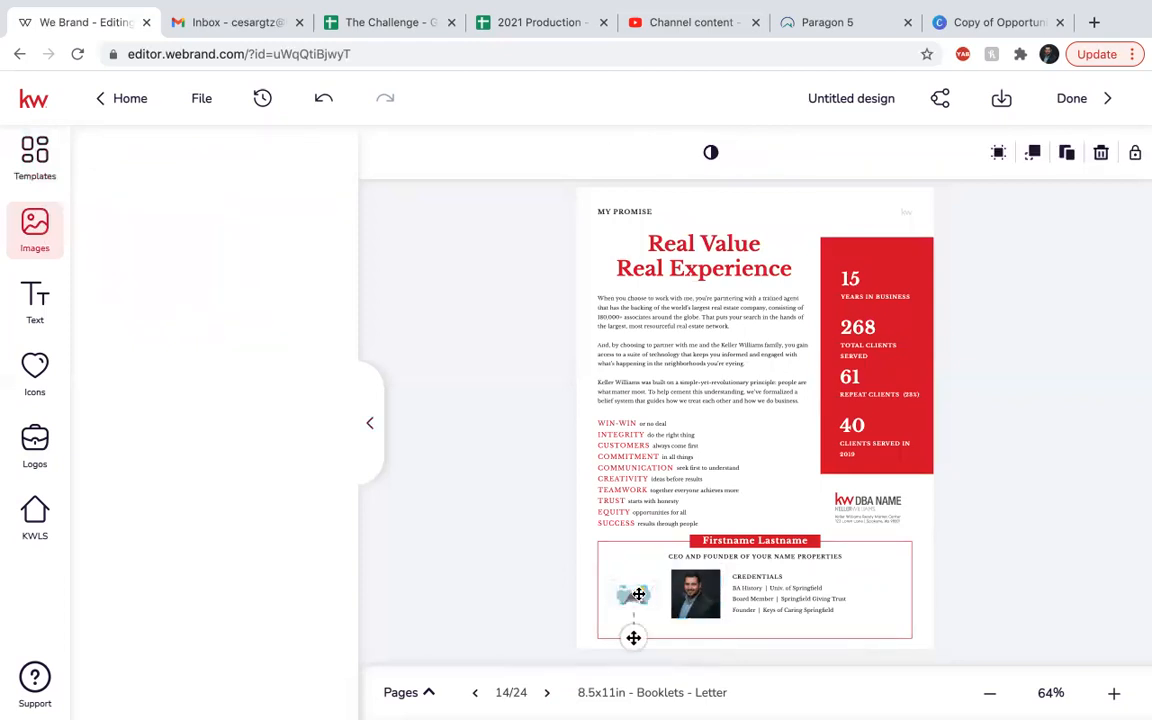
key("Delete")
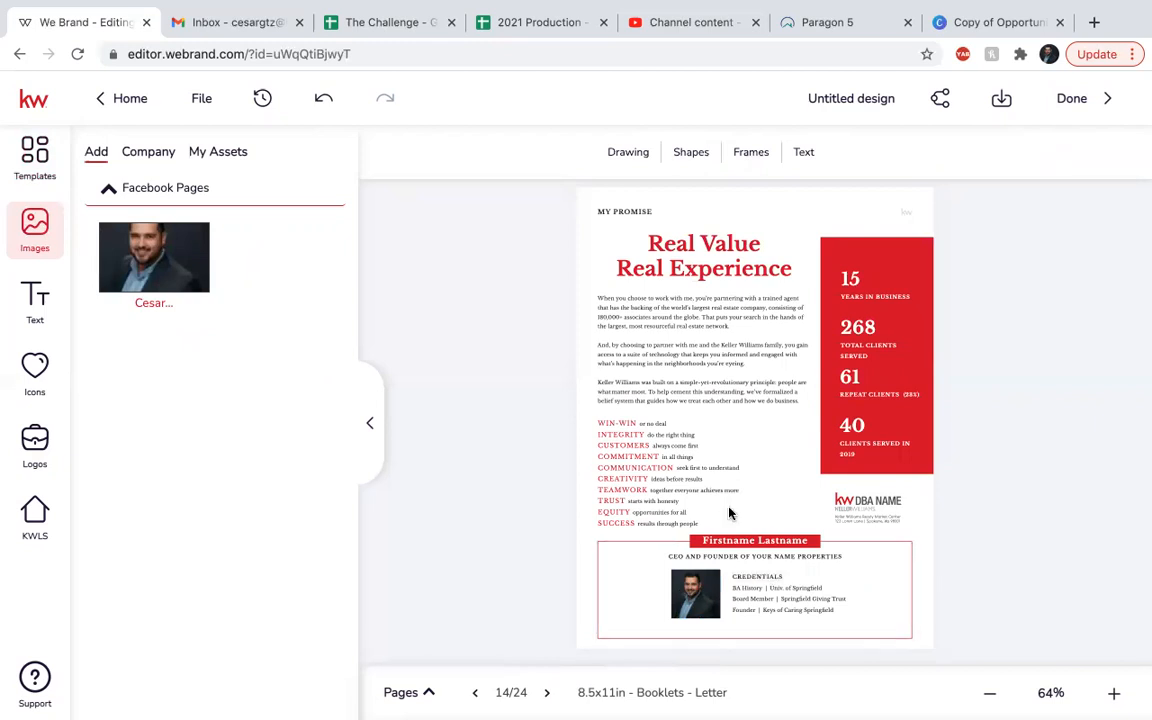
Replace Firstname Lastname with the agent's full name and save it.
left_click(755, 540)
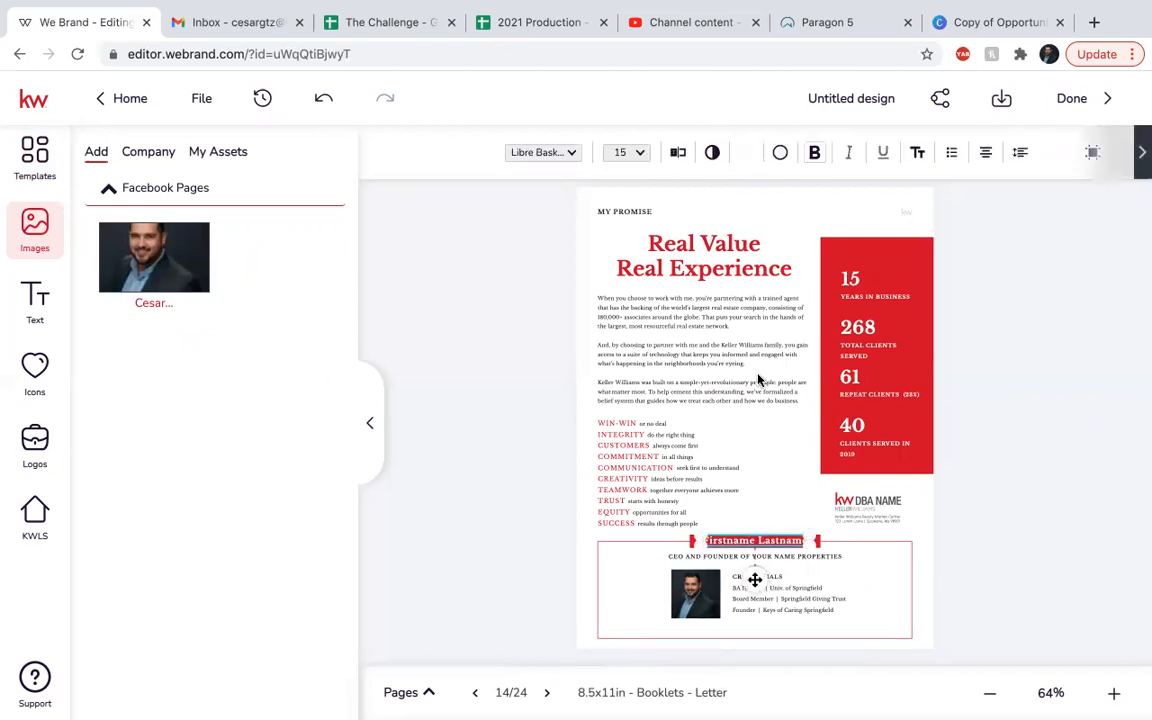
left_click(679, 152)
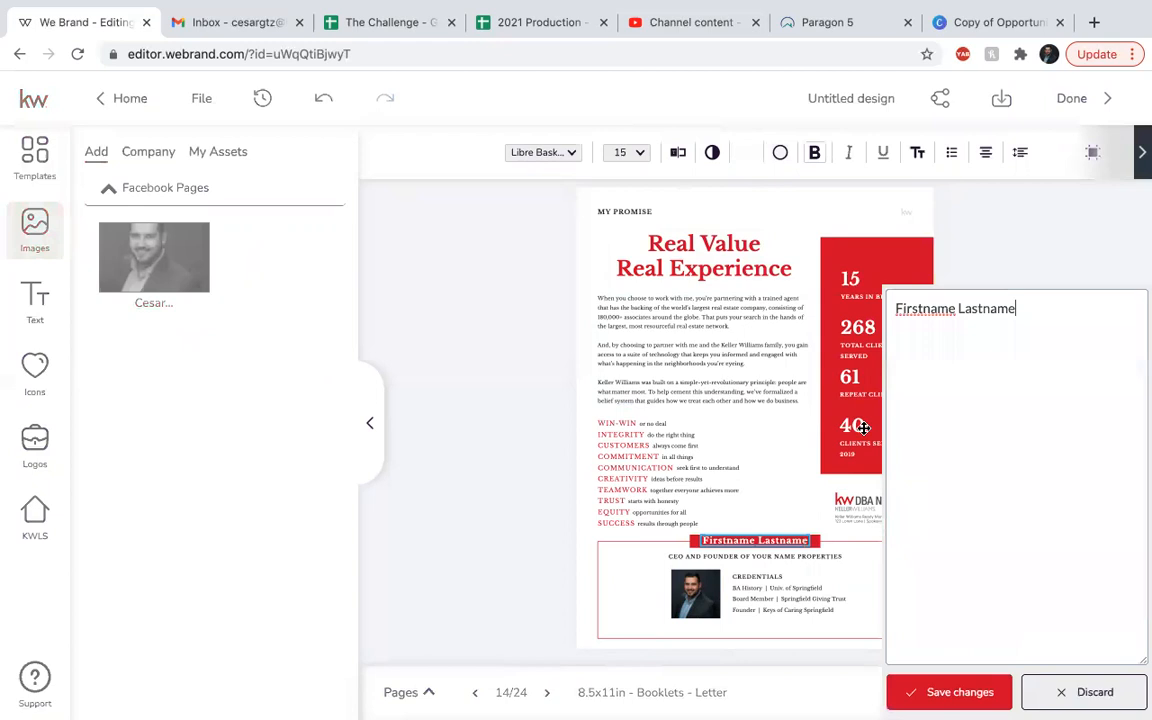
triple_click(1019, 149)
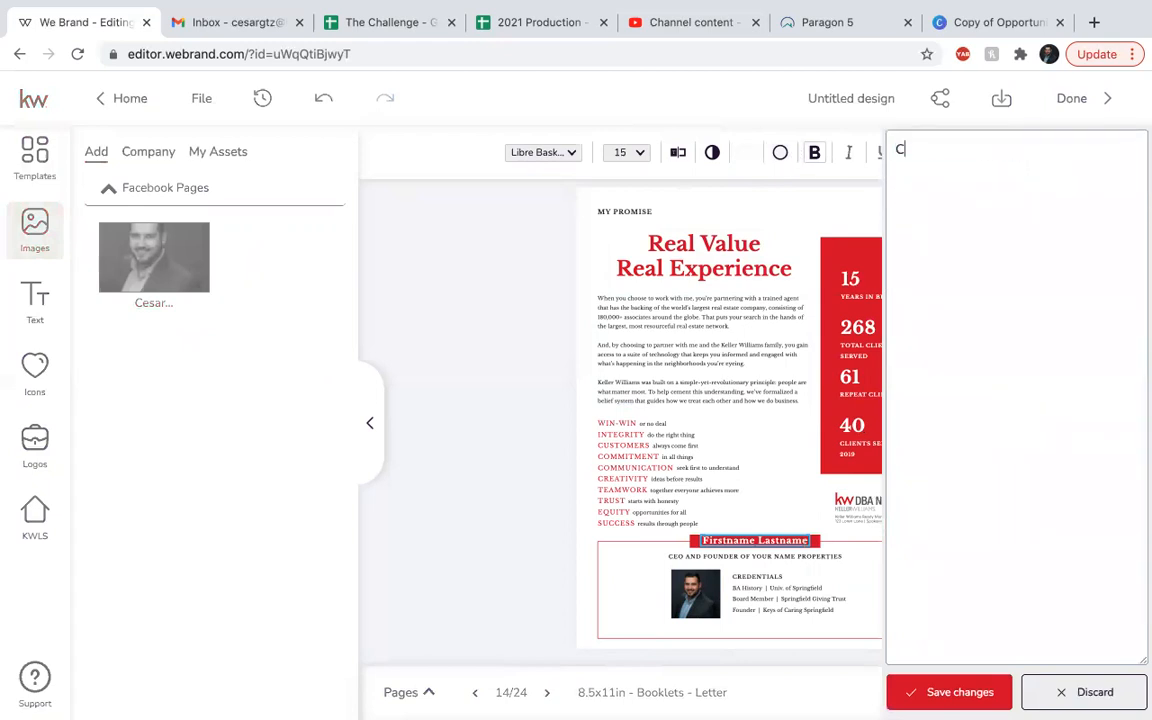
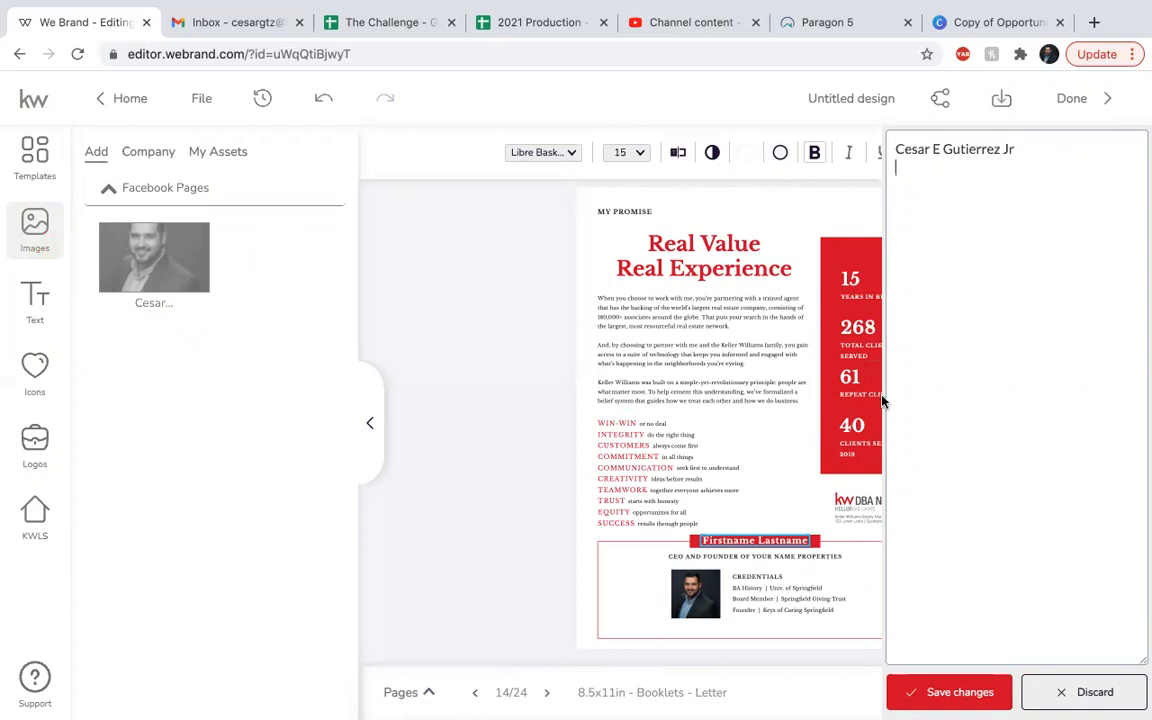
left_click(945, 694)
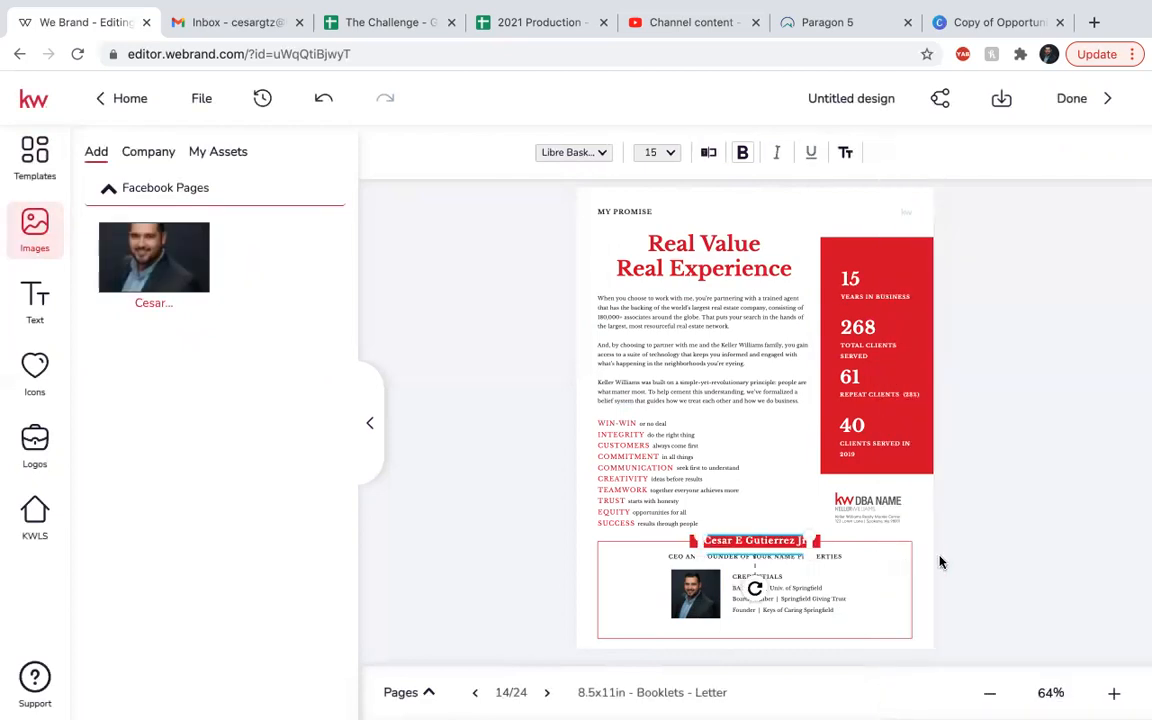
left_click(970, 549)
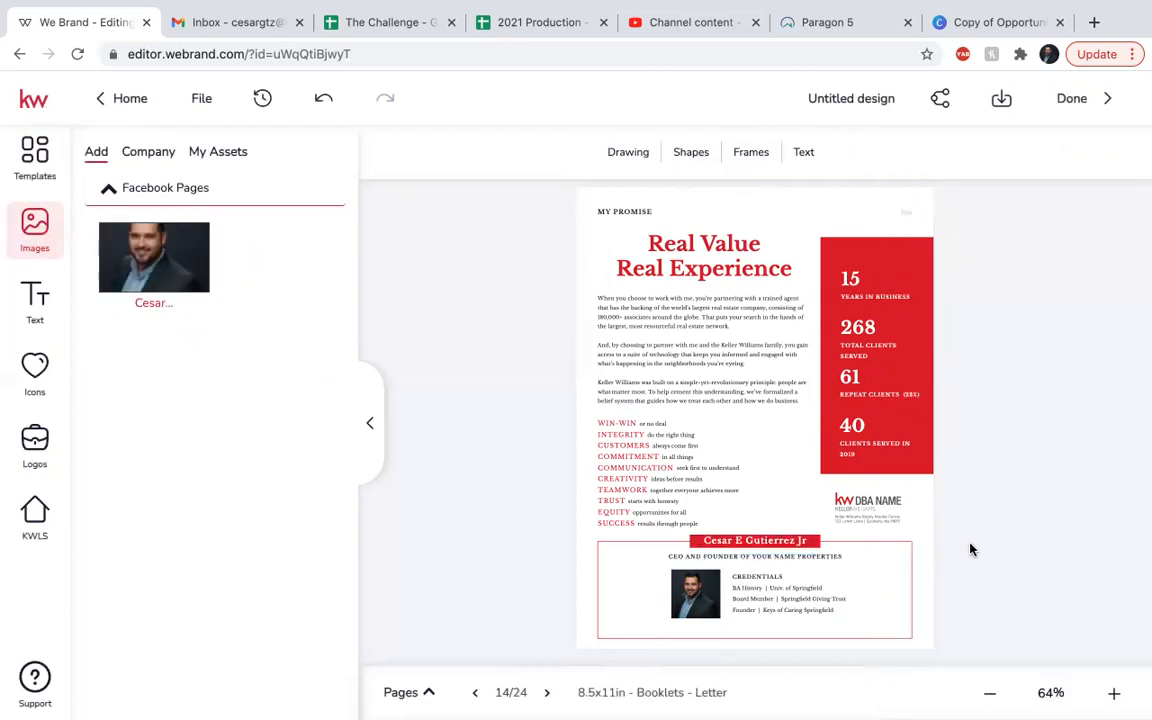
Change the years-in-business figure from 15 to 4.
left_click(858, 275)
key("BackSpace")
type("4")
left_click(868, 327)
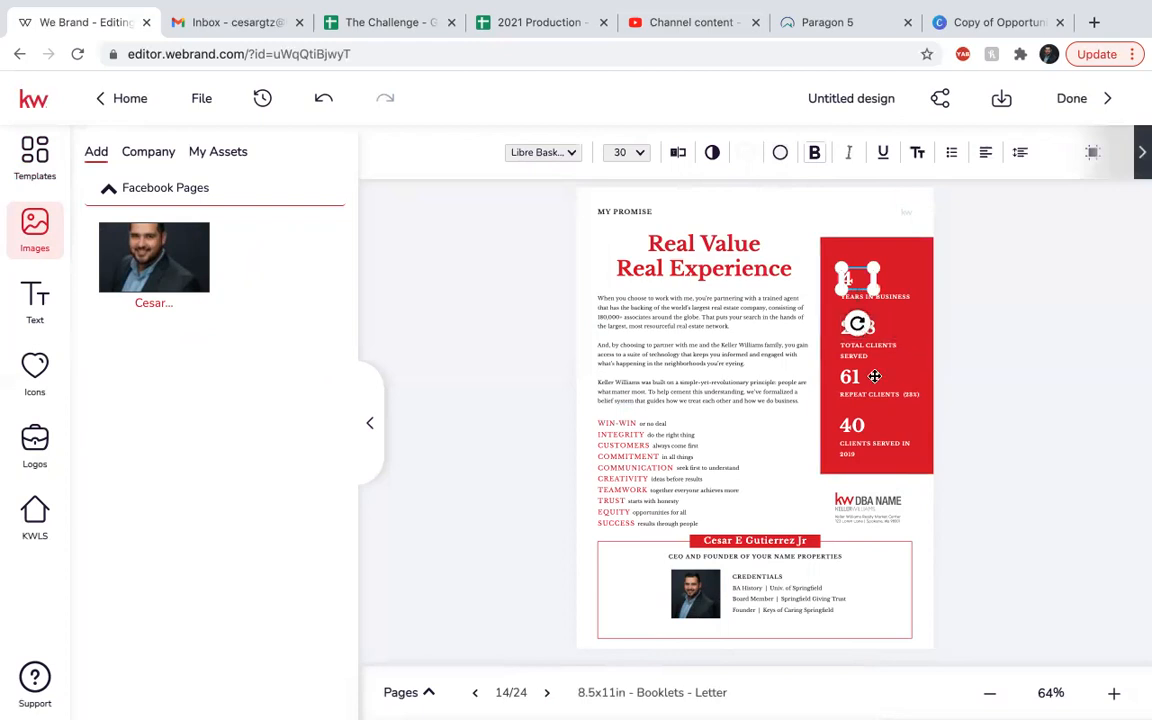
Change the caption to CLIENTS SERVED IN 2020 and save it.
left_click(862, 446)
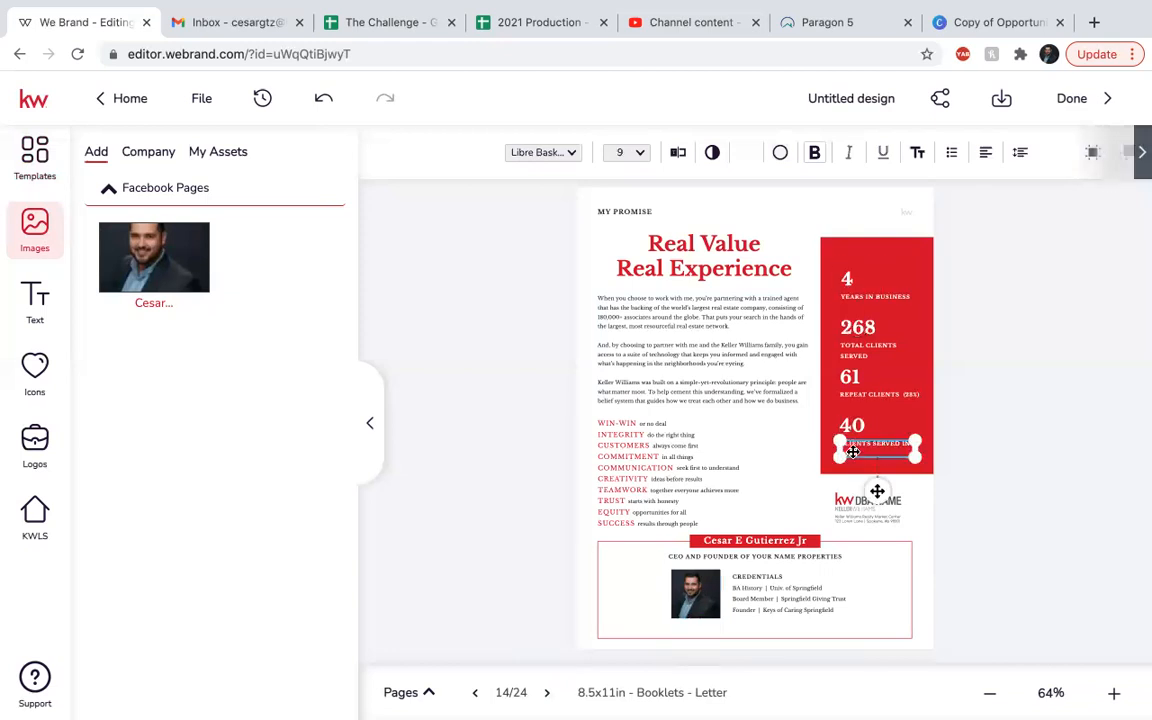
left_click(678, 153)
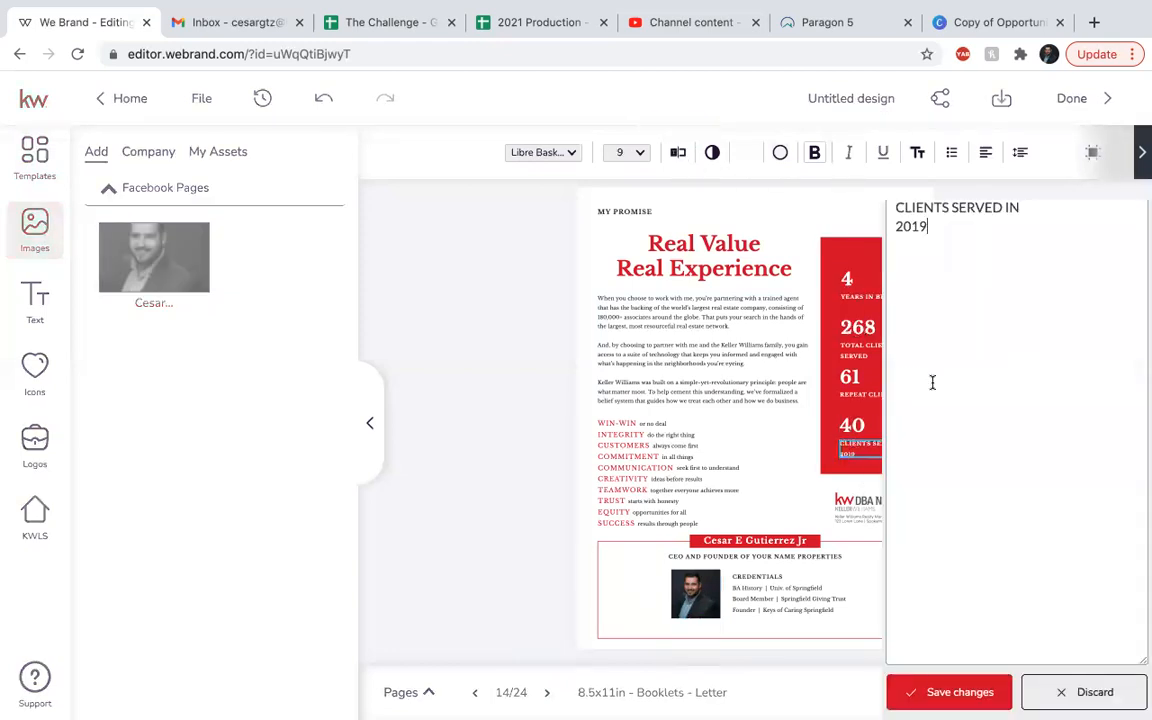
key("BackSpace")
key("BackSpace")
type("20")
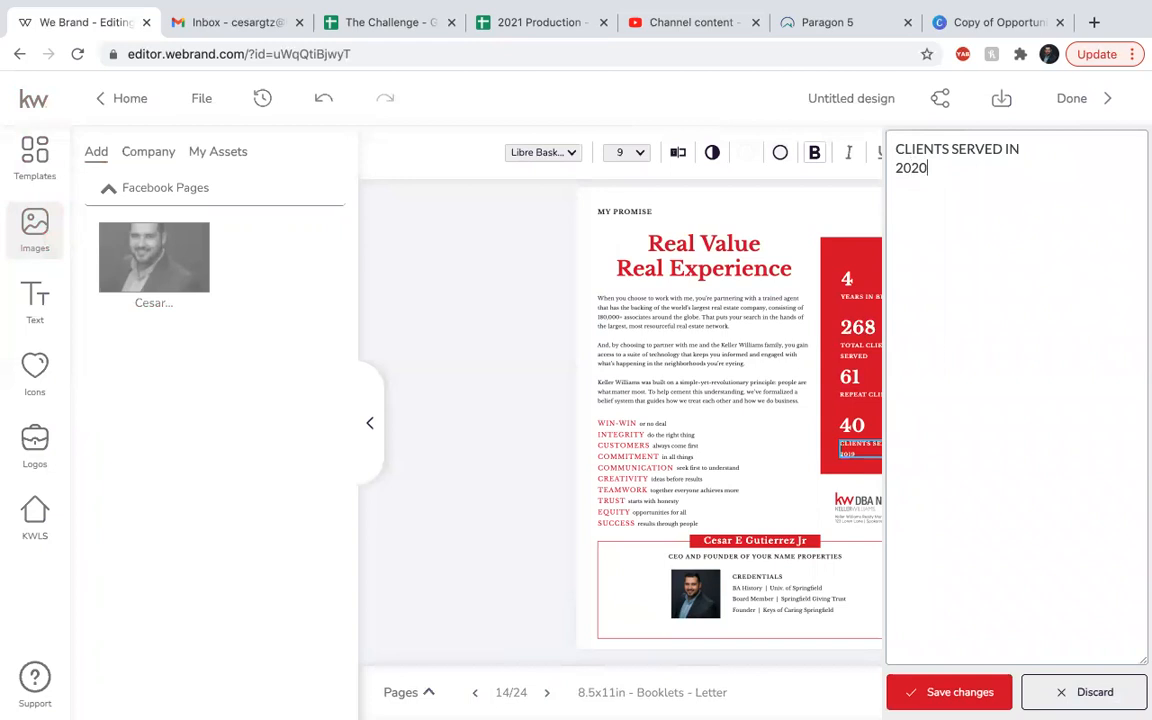
left_click(930, 693)
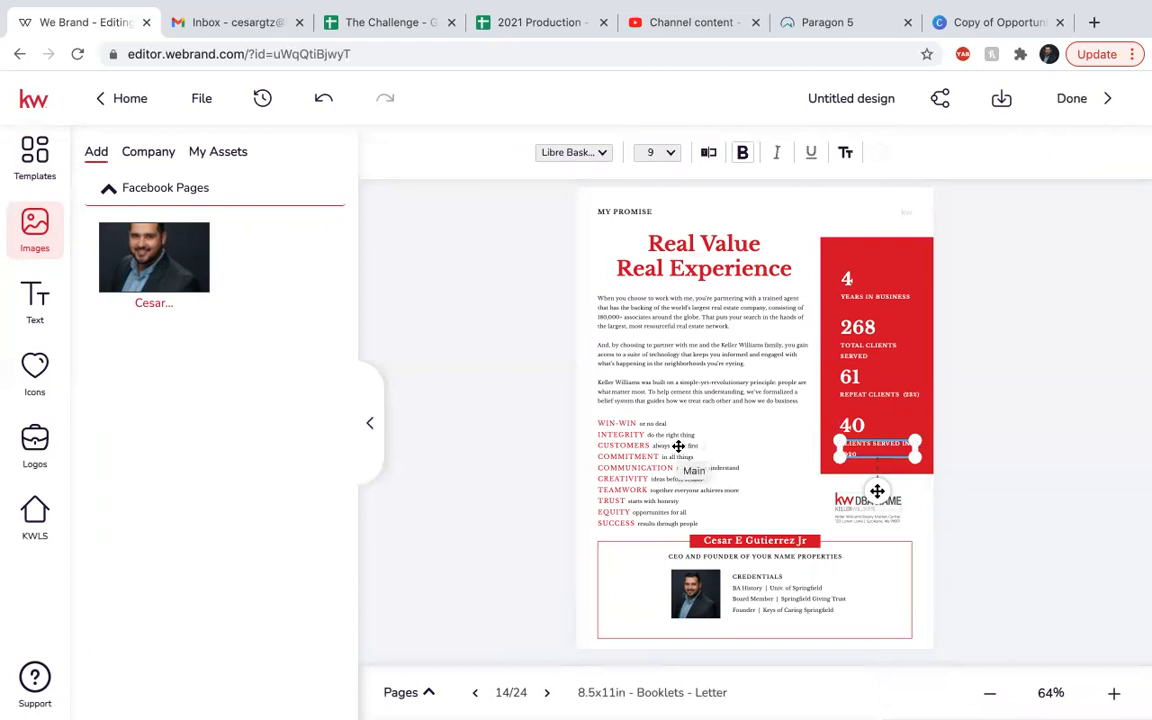
Replace the DBA NAME logo with KW LAREDO, nudge it under the stats box, then go to page 15.
left_click(877, 491)
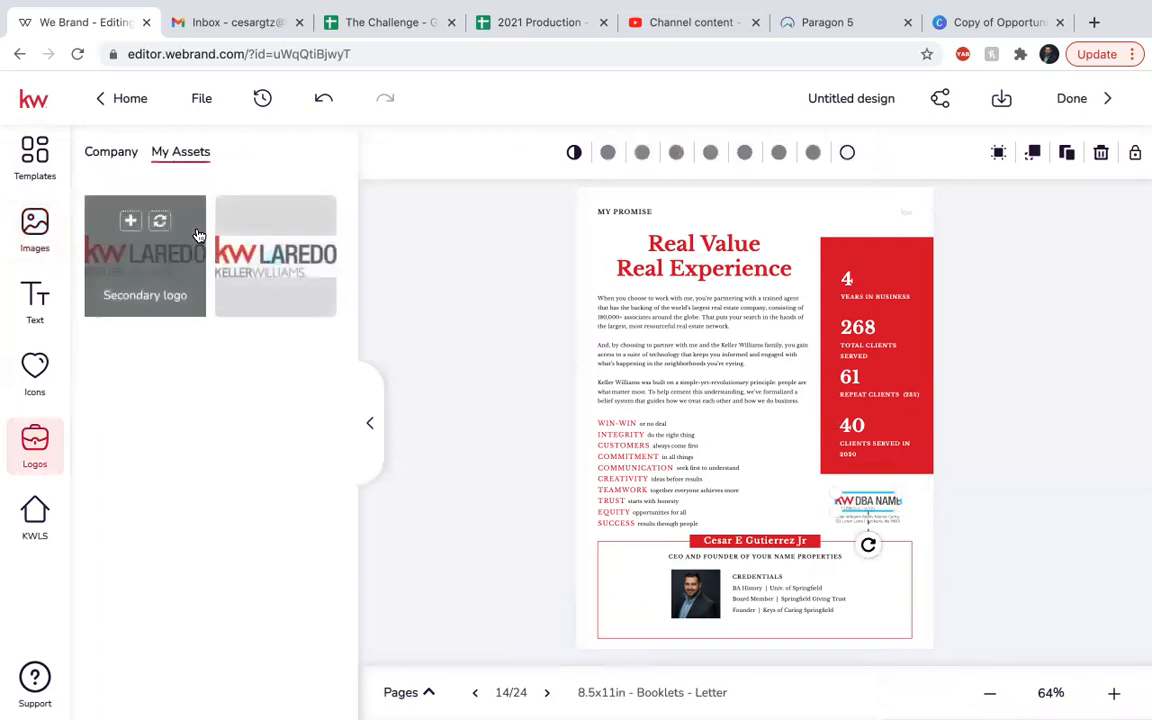
left_click(160, 206)
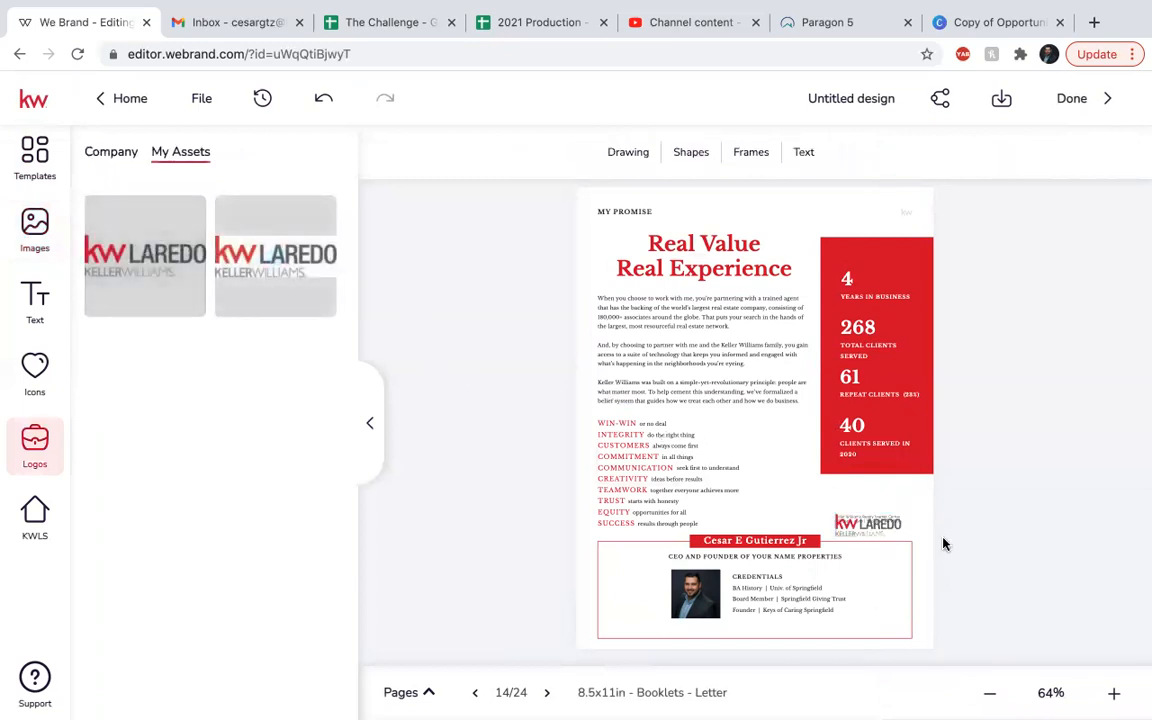
mouse_move(877, 522)
left_mouse_down()
mouse_move(873, 488)
mouse_move(875, 498)
left_mouse_up()
left_click(1021, 549)
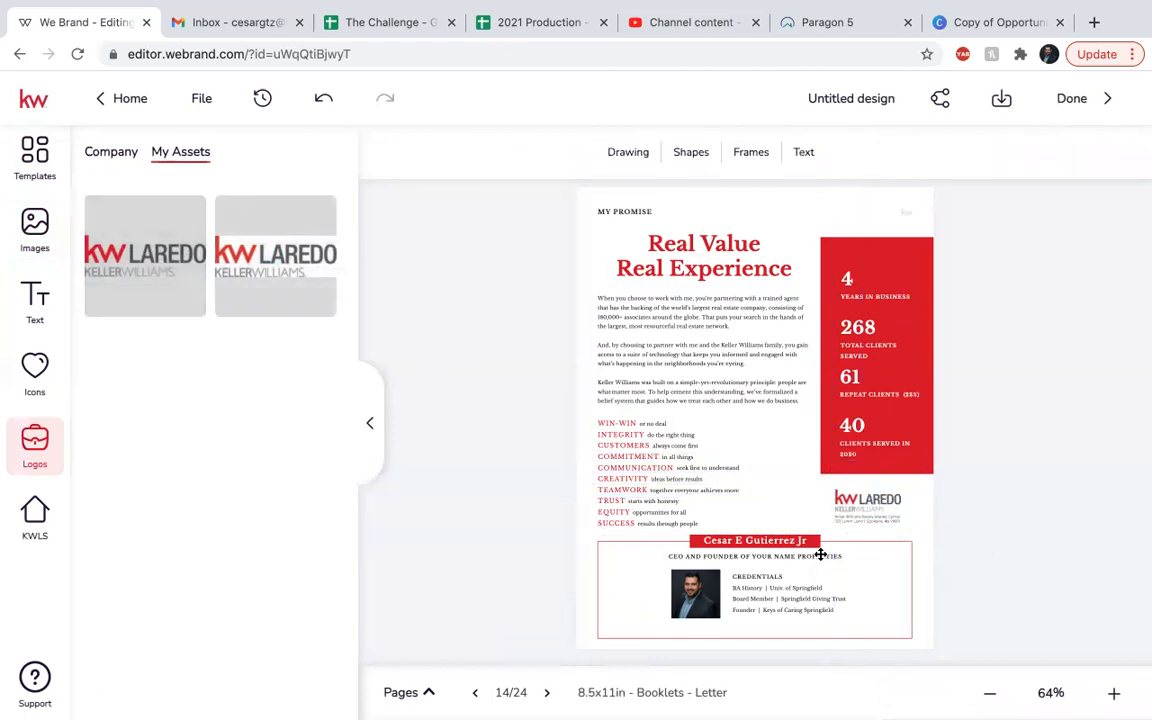
left_click(546, 691)
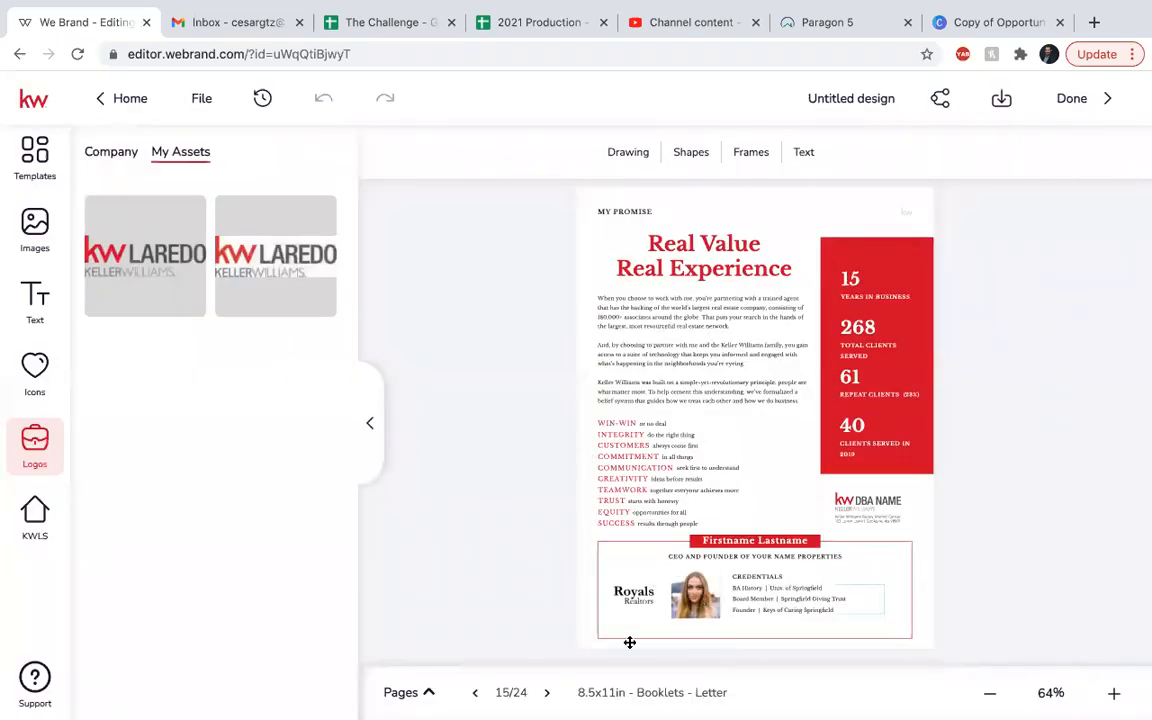
Show all booklet pages and jump to page 24 with the contact details.
left_click(431, 690)
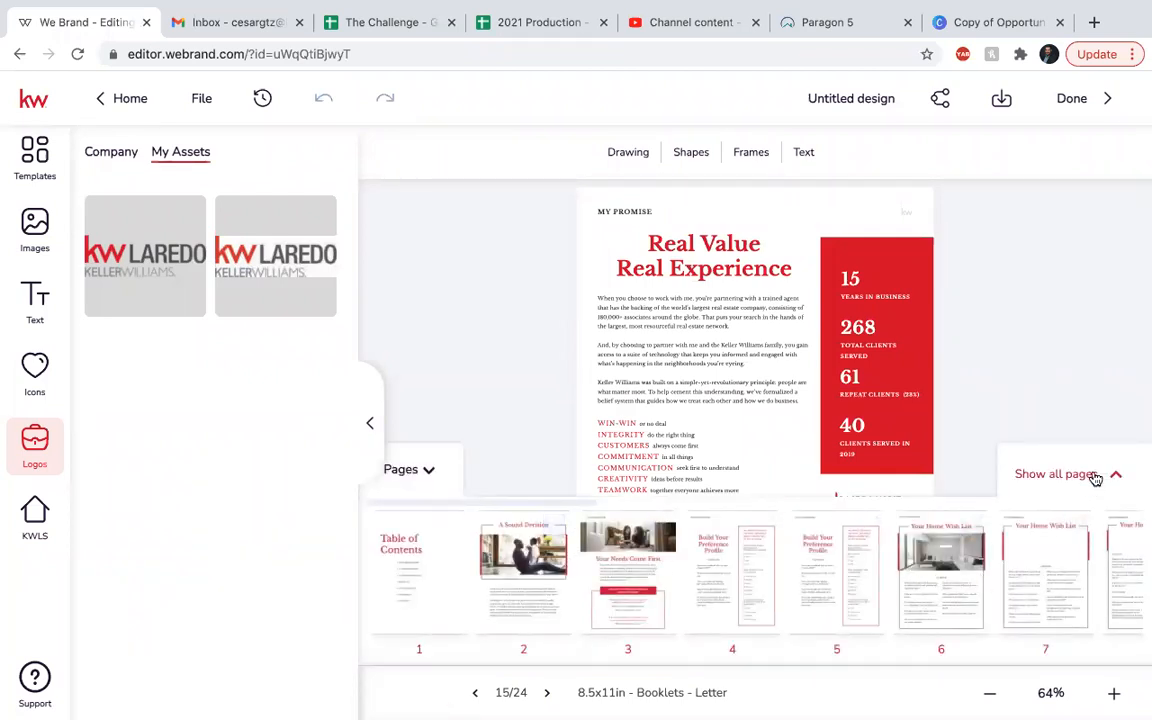
left_click(1060, 478)
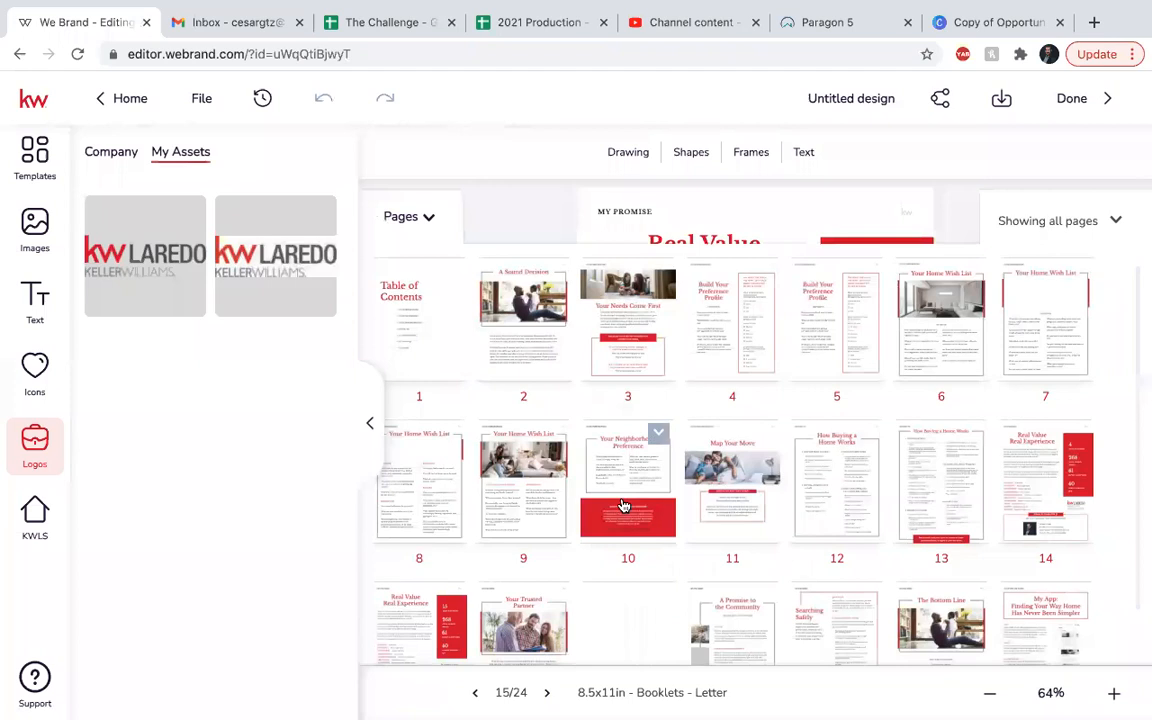
scroll(622, 505, "down", 3)
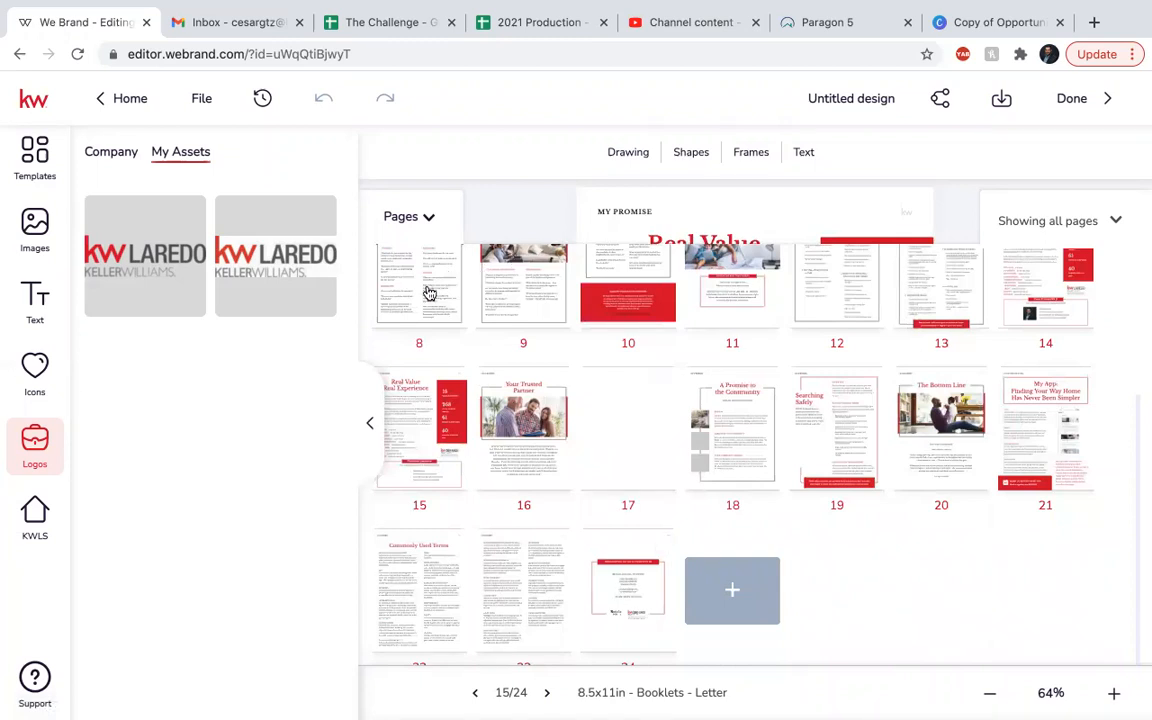
scroll(597, 335, "up", 2)
scroll(597, 335, "down", 2)
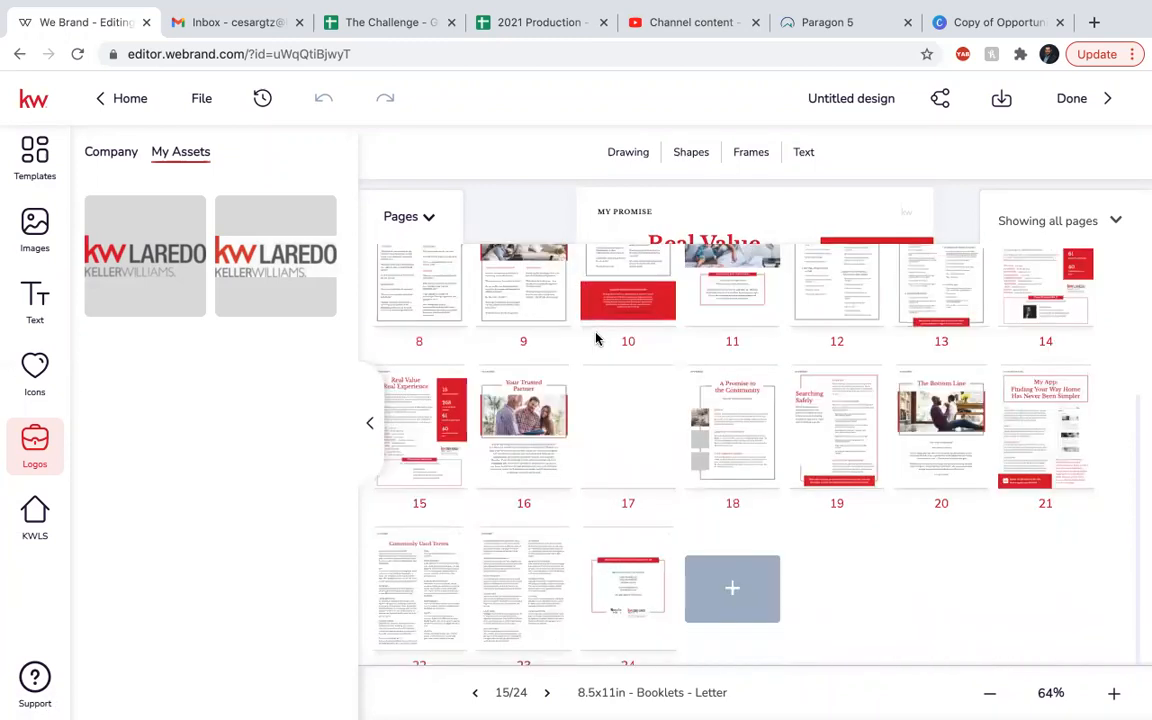
left_click(639, 607)
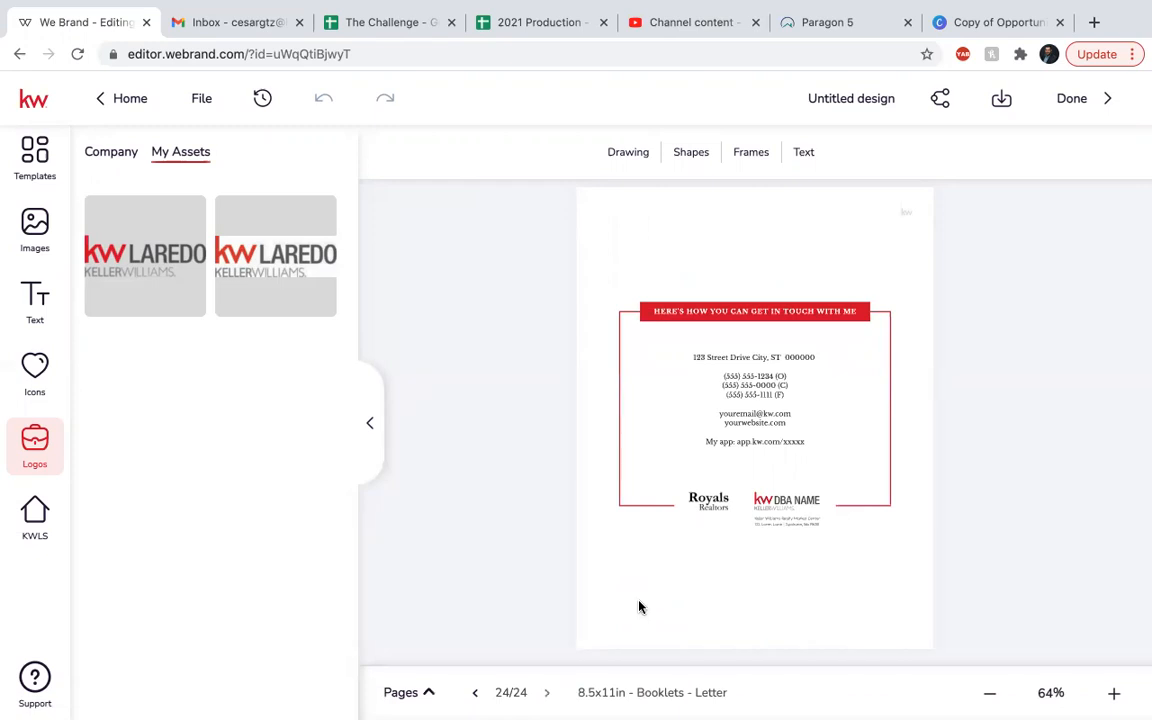
Rename the untitled design to 'Buyer Guide' and finish it with Done.
triple_click(839, 97)
type("Buyer Guide")
key("Return")
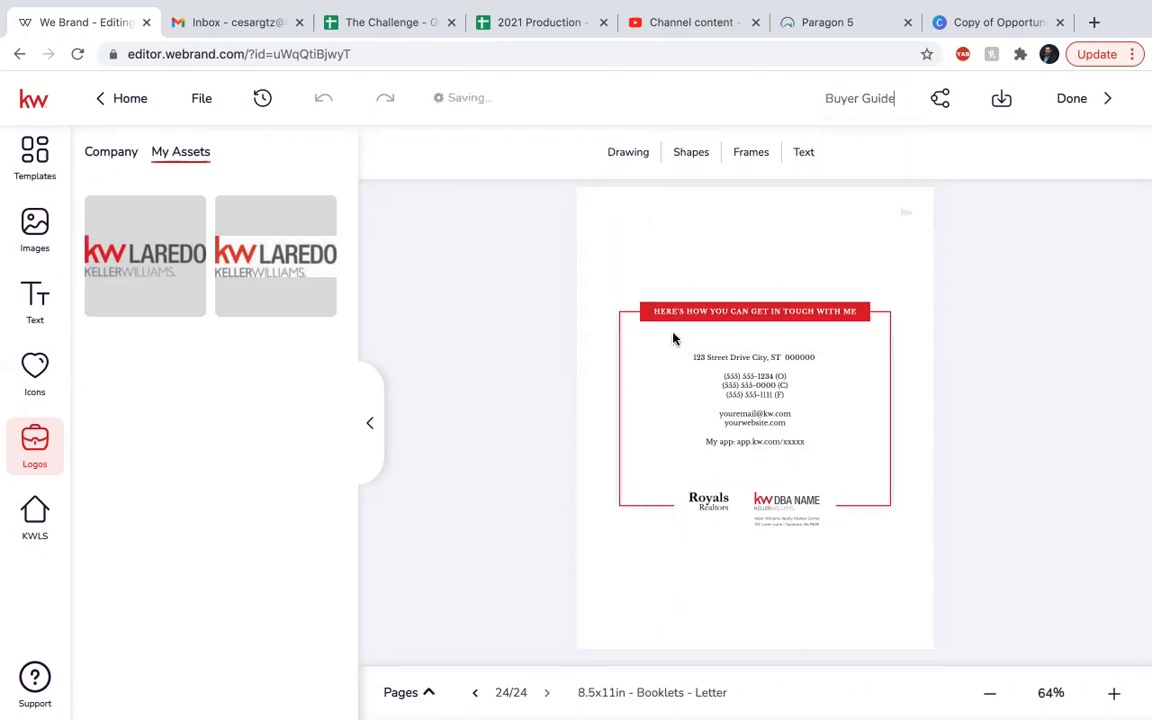
left_click(1076, 99)
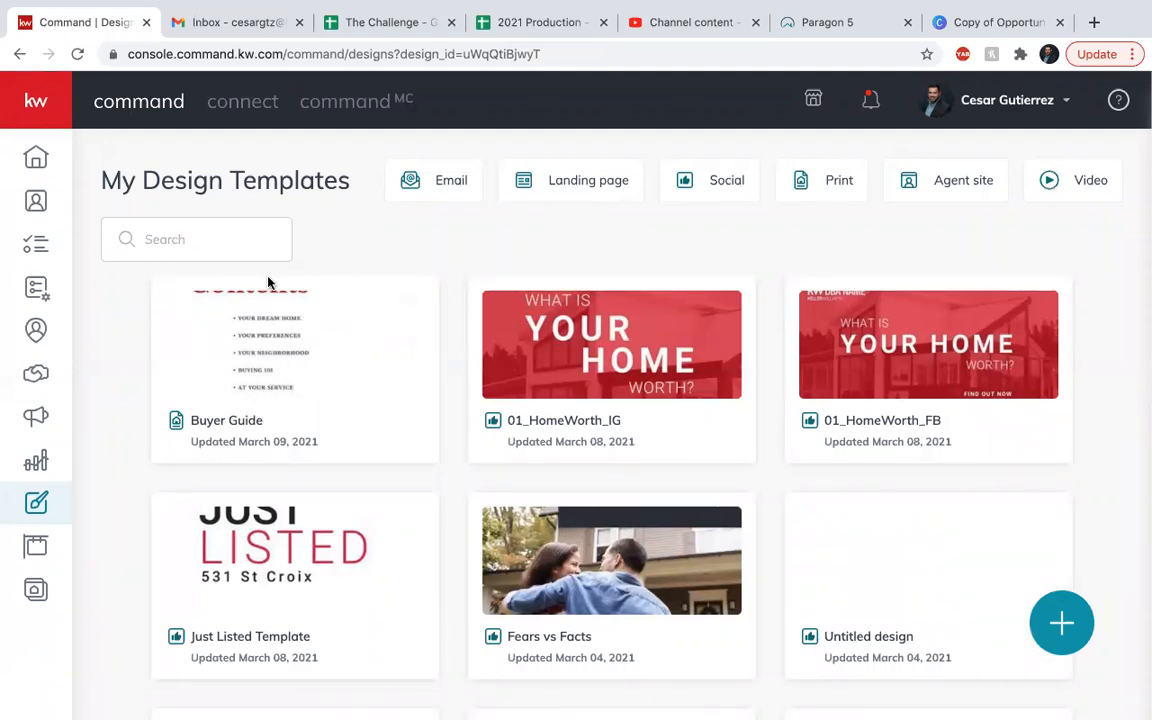
Open the Buyer Guide card from My Design Templates in the editor.
left_click(297, 377)
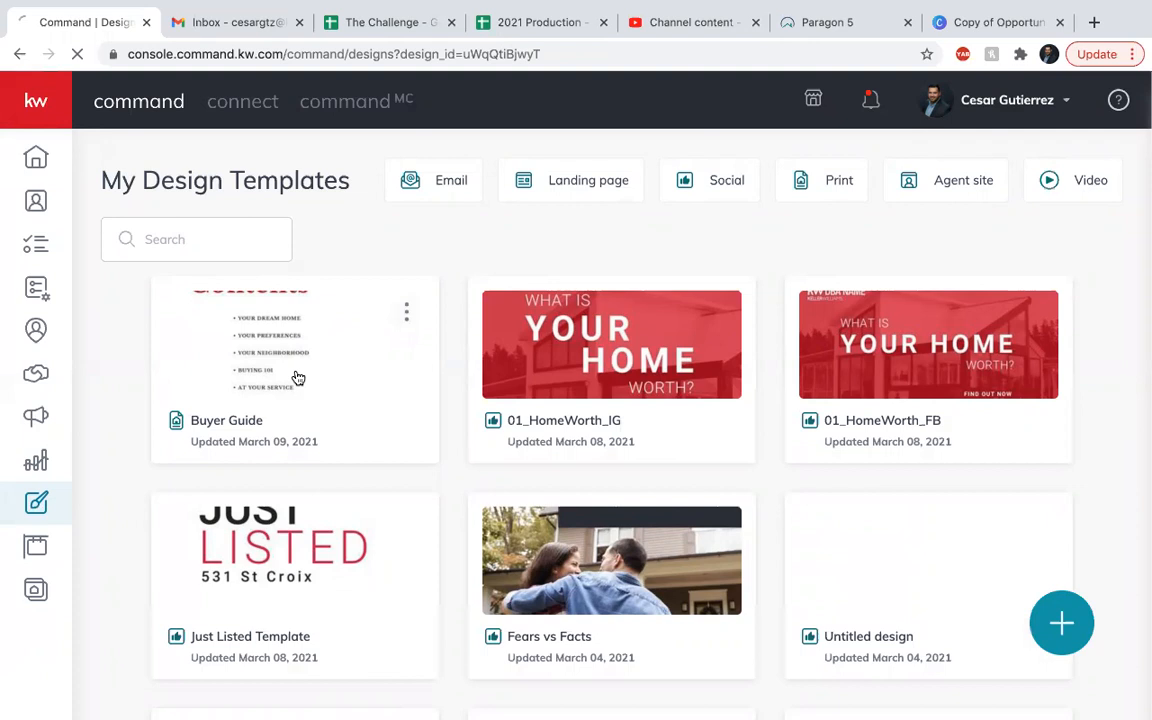